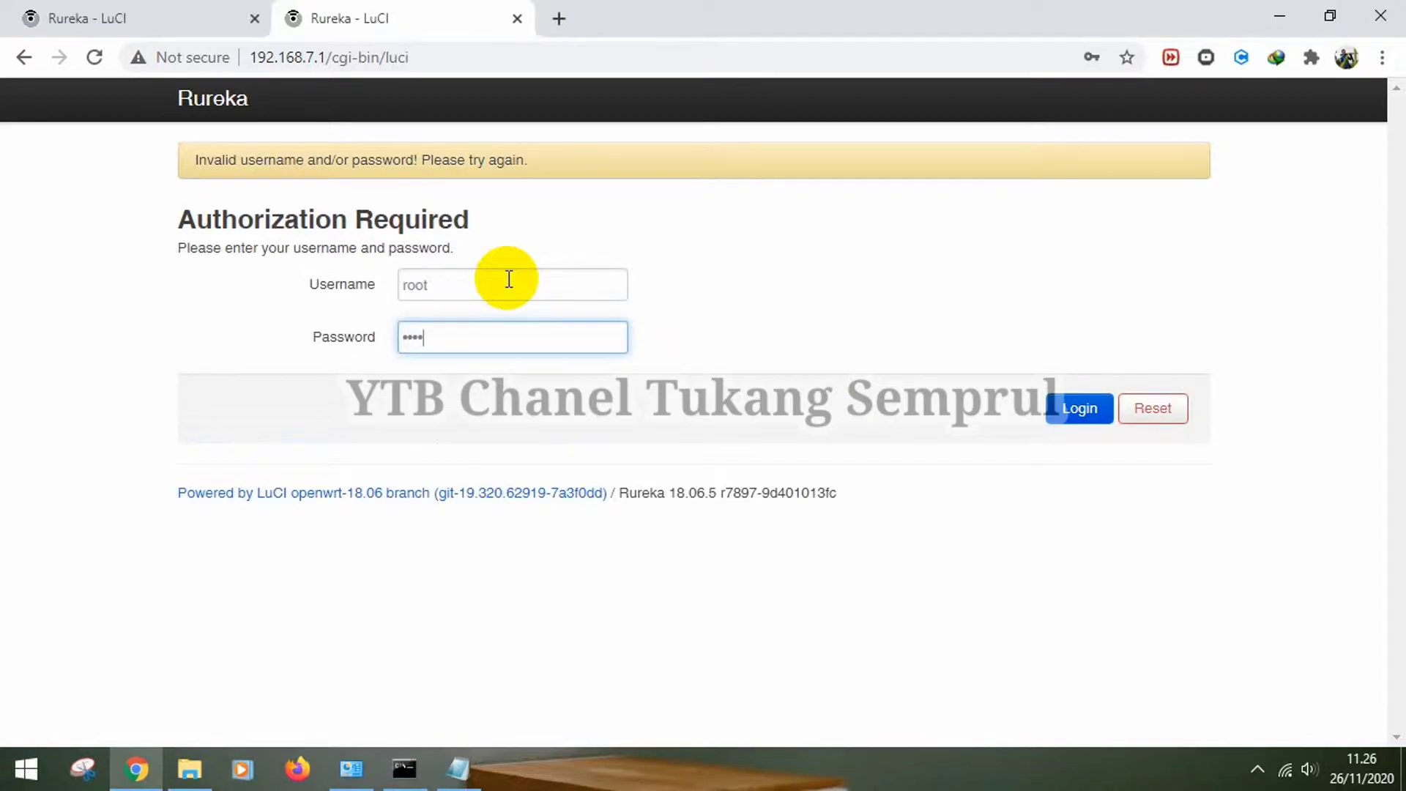
# Log in to LuCI as root, retyping the mistyped admin password.
pyautogui.click(1080, 407)
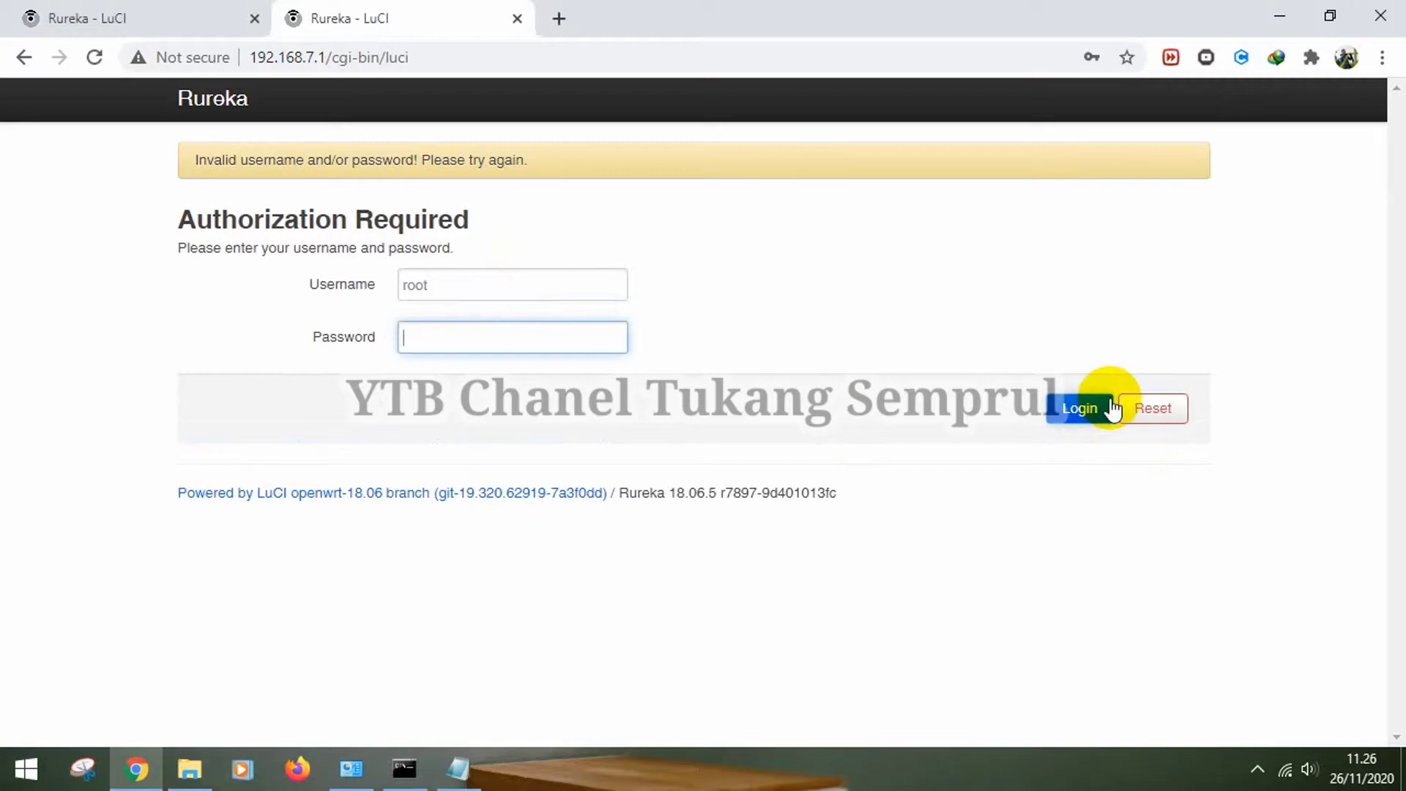
pyautogui.click(561, 343)
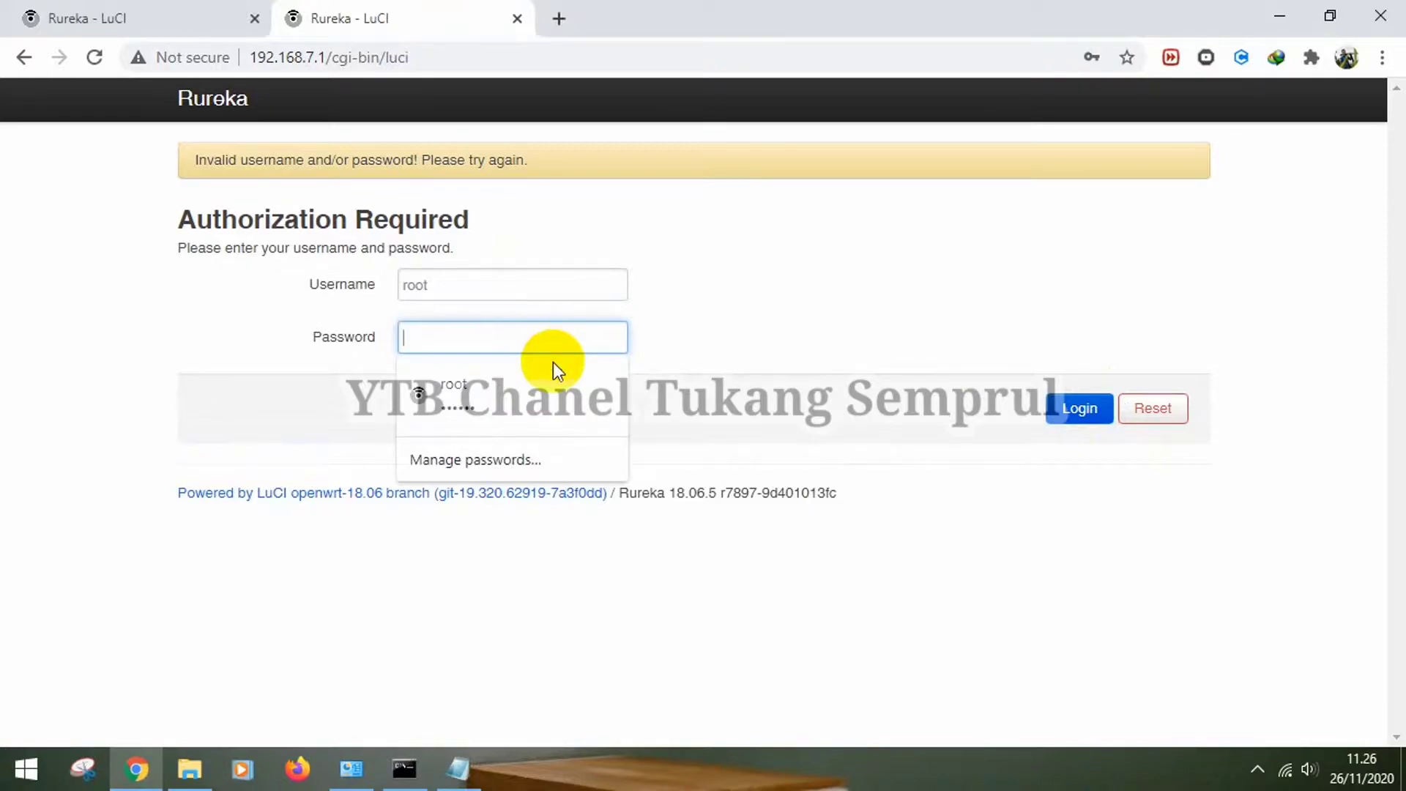
pyautogui.write('ro')
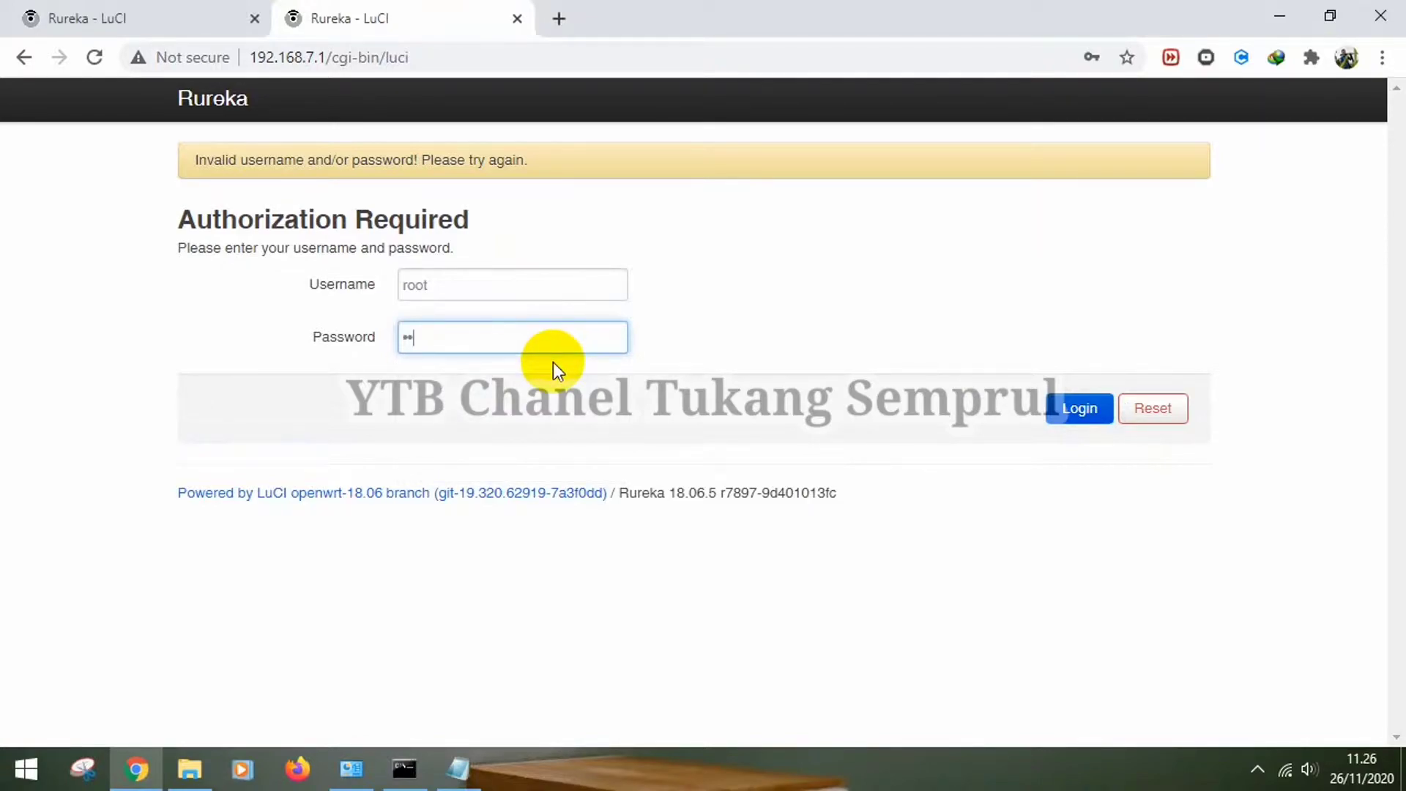
pyautogui.press('BackSpace')
pyautogui.press('BackSpace')
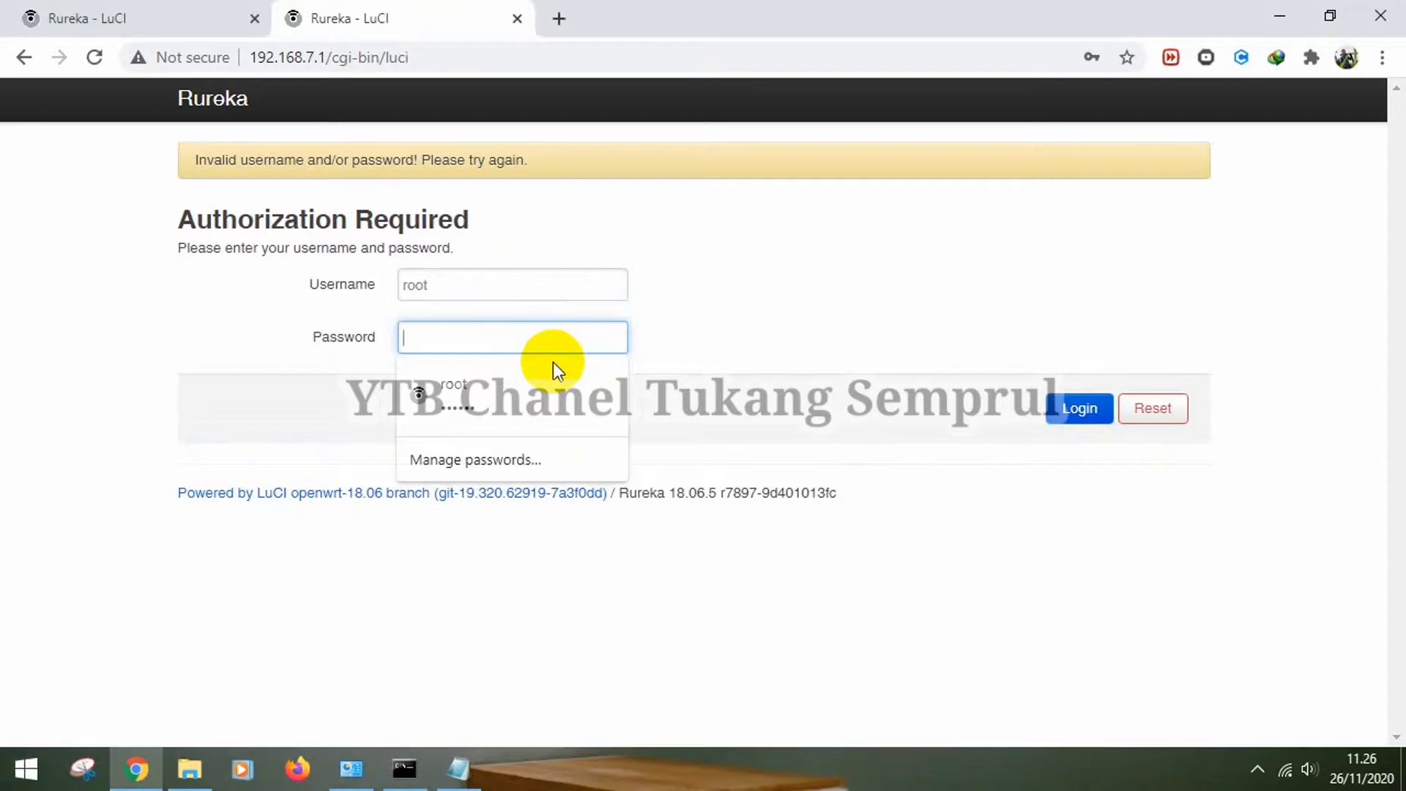
pyautogui.write('root')
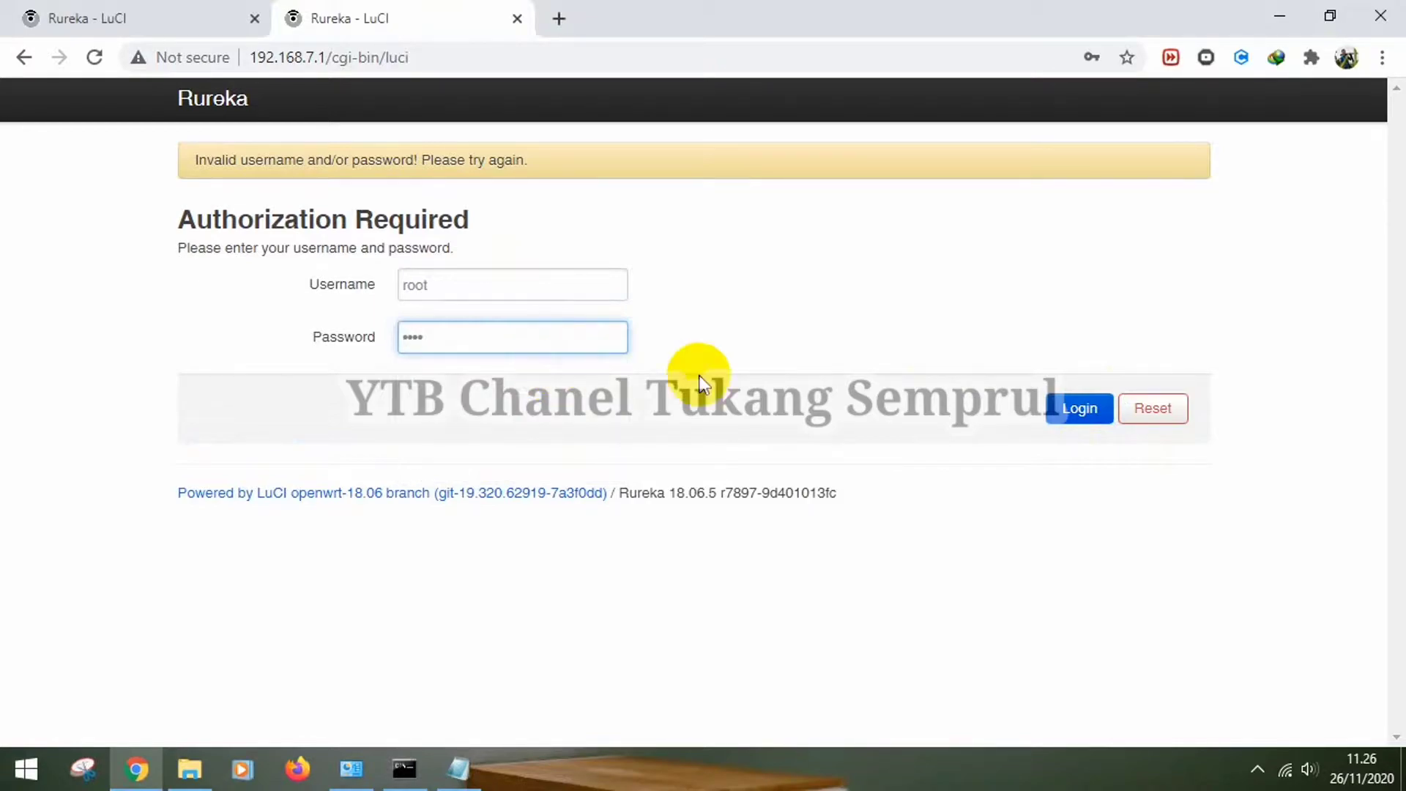
pyautogui.click(1065, 421)
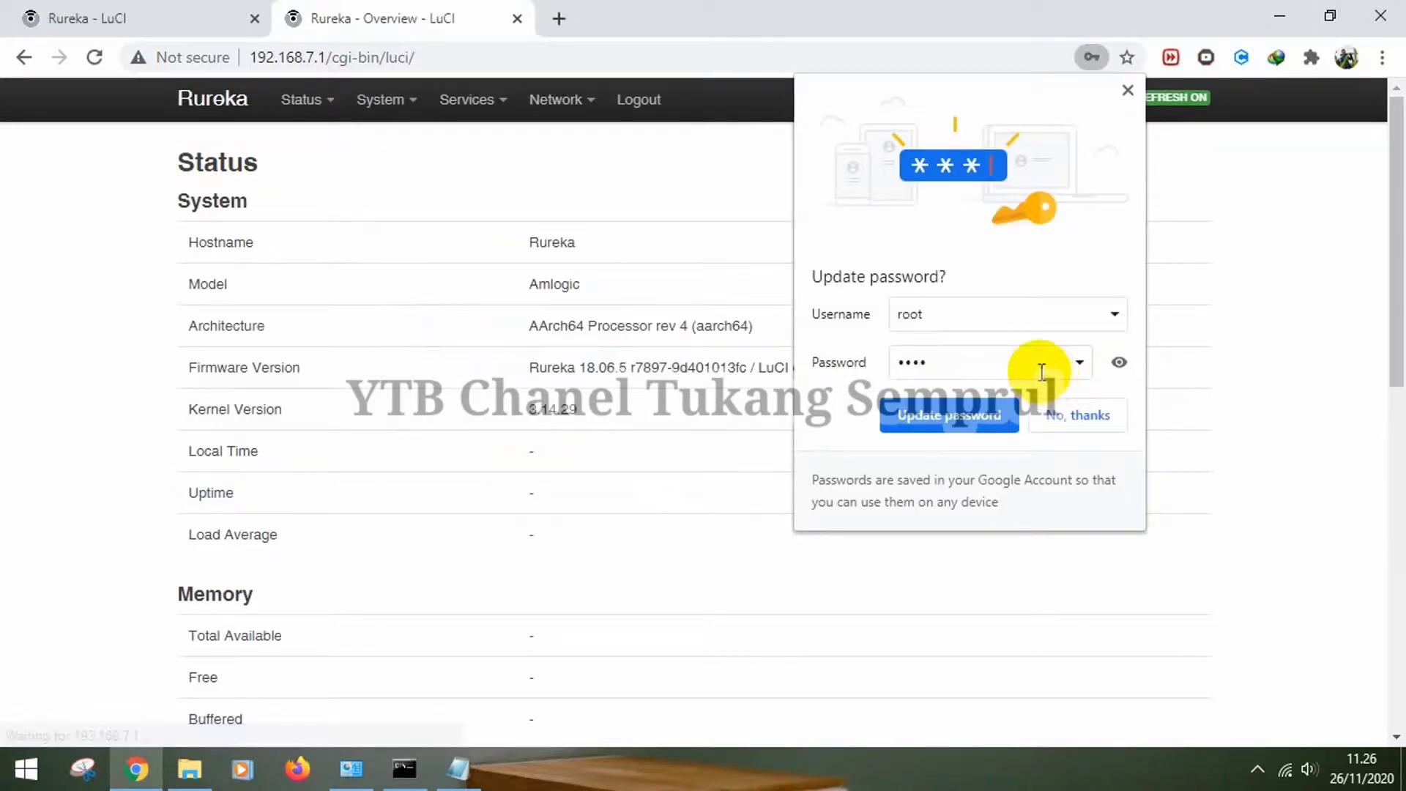
# Dismiss the update-password bubble and show the ShadowSocks servers simple-obfs and ck-client.
pyautogui.click(1097, 427)
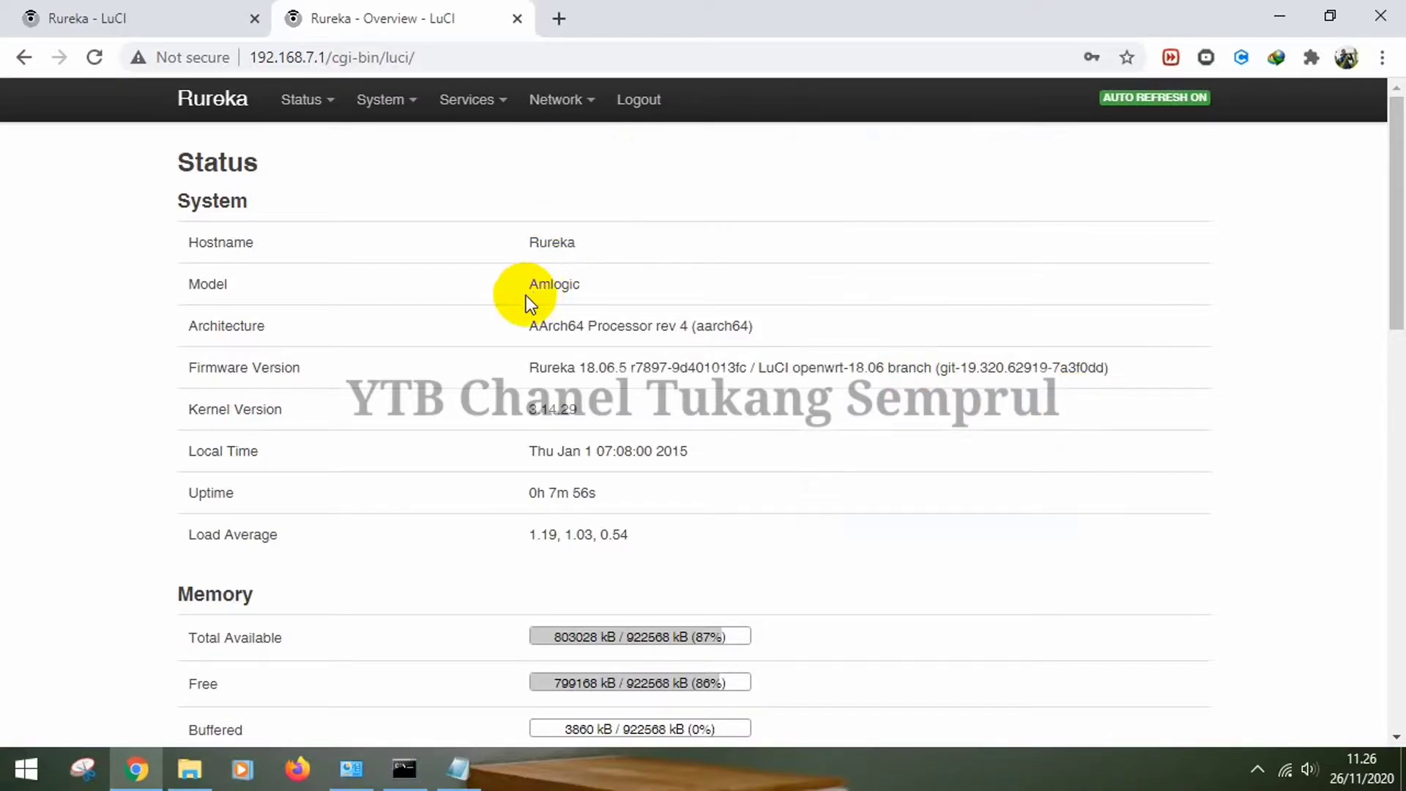
pyautogui.click(550, 101)
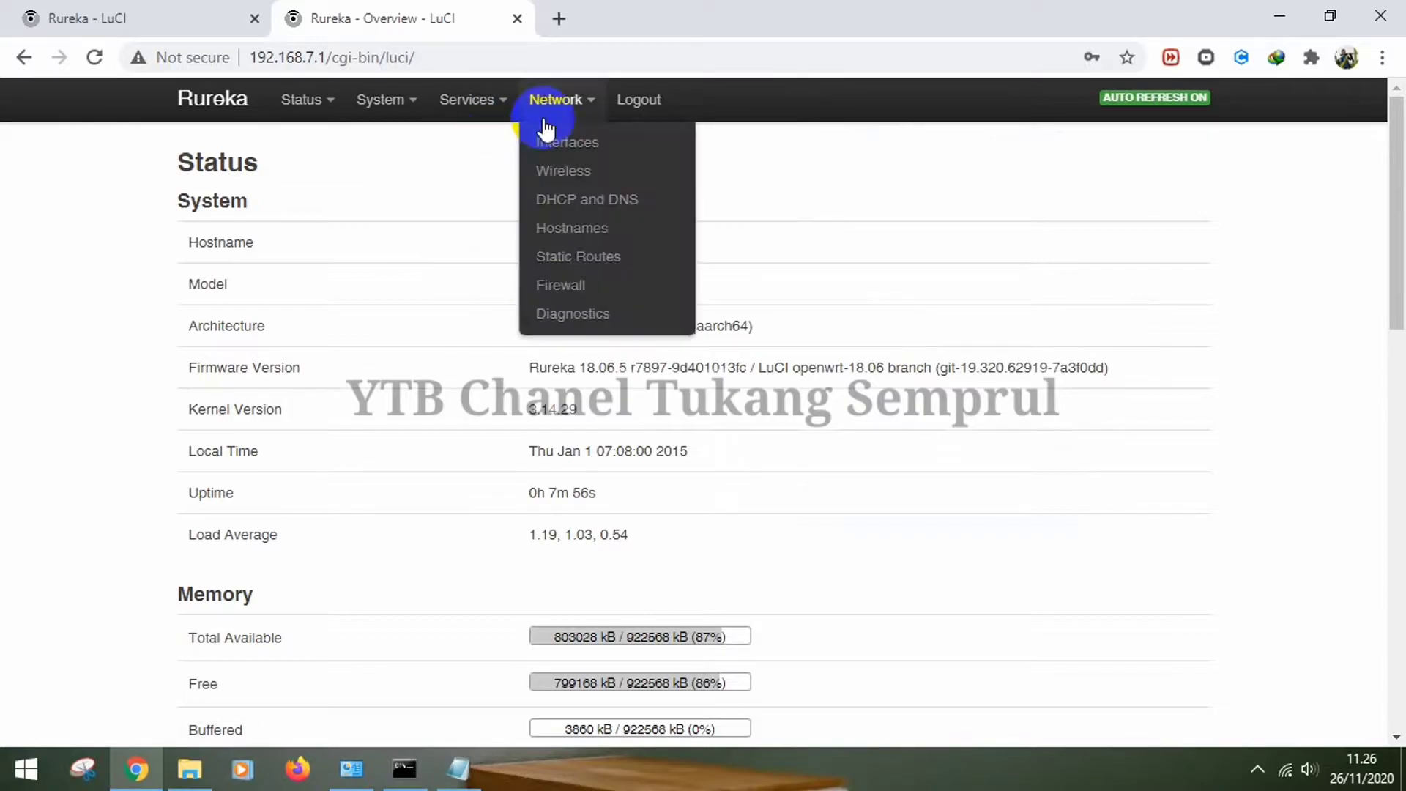
pyautogui.click(568, 143)
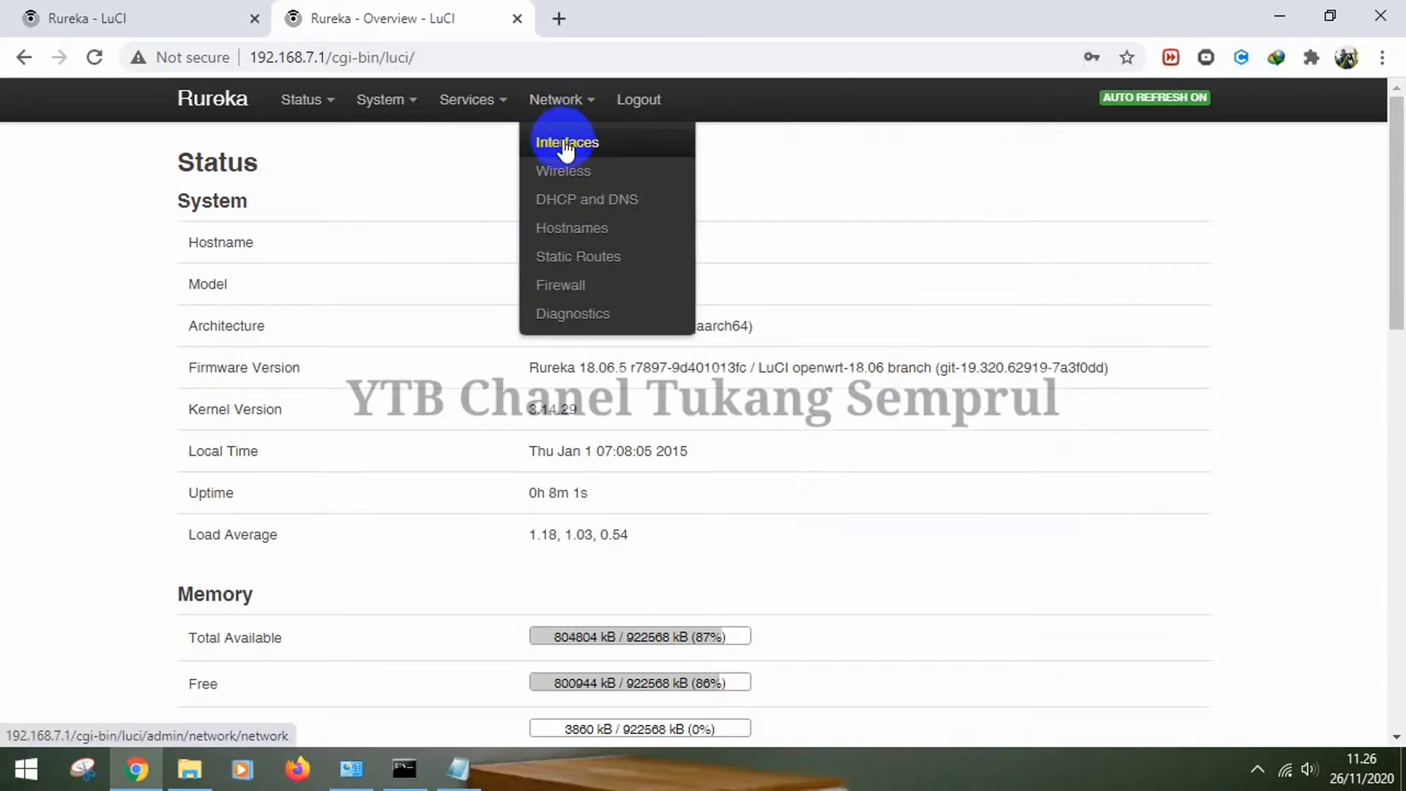
pyautogui.moveTo(472, 110)
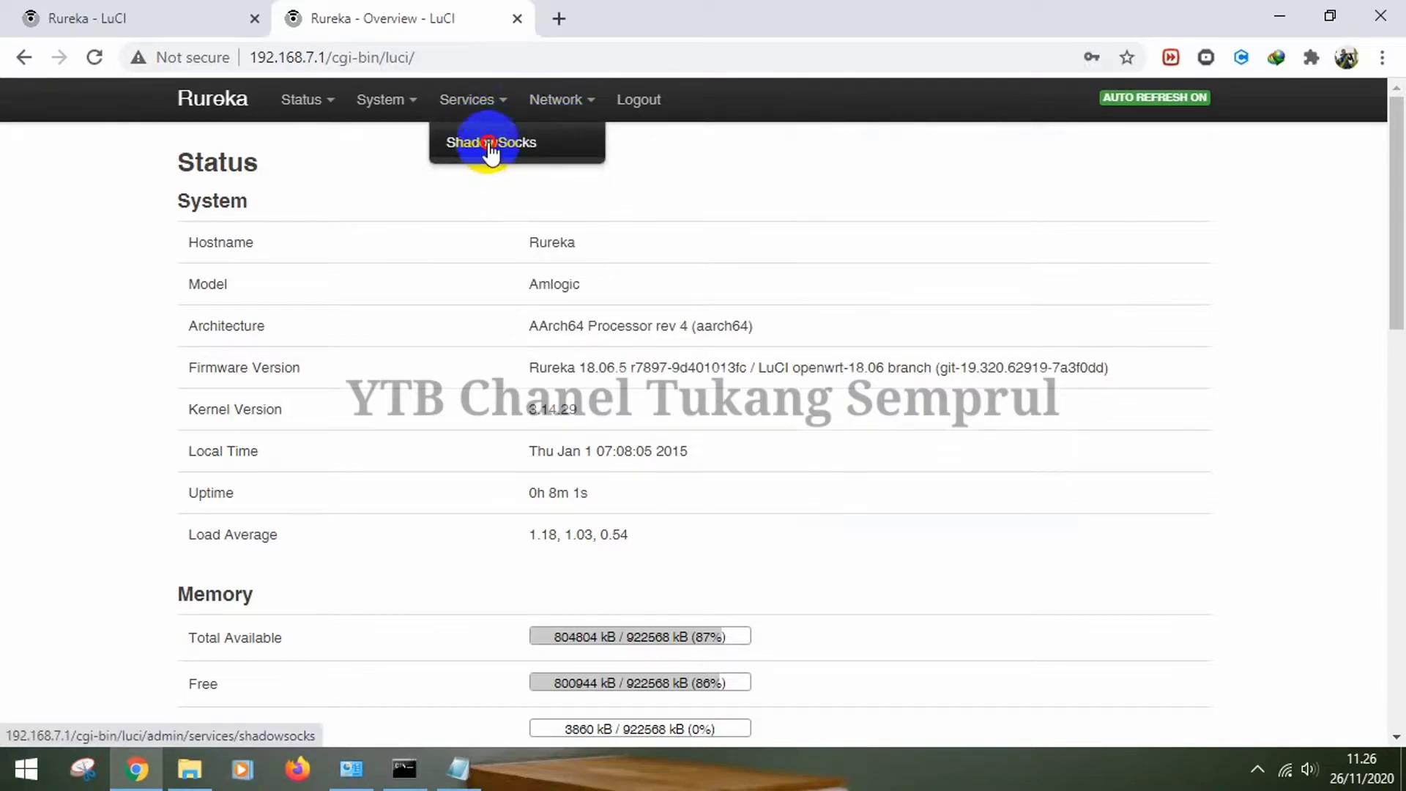
pyautogui.click(485, 142)
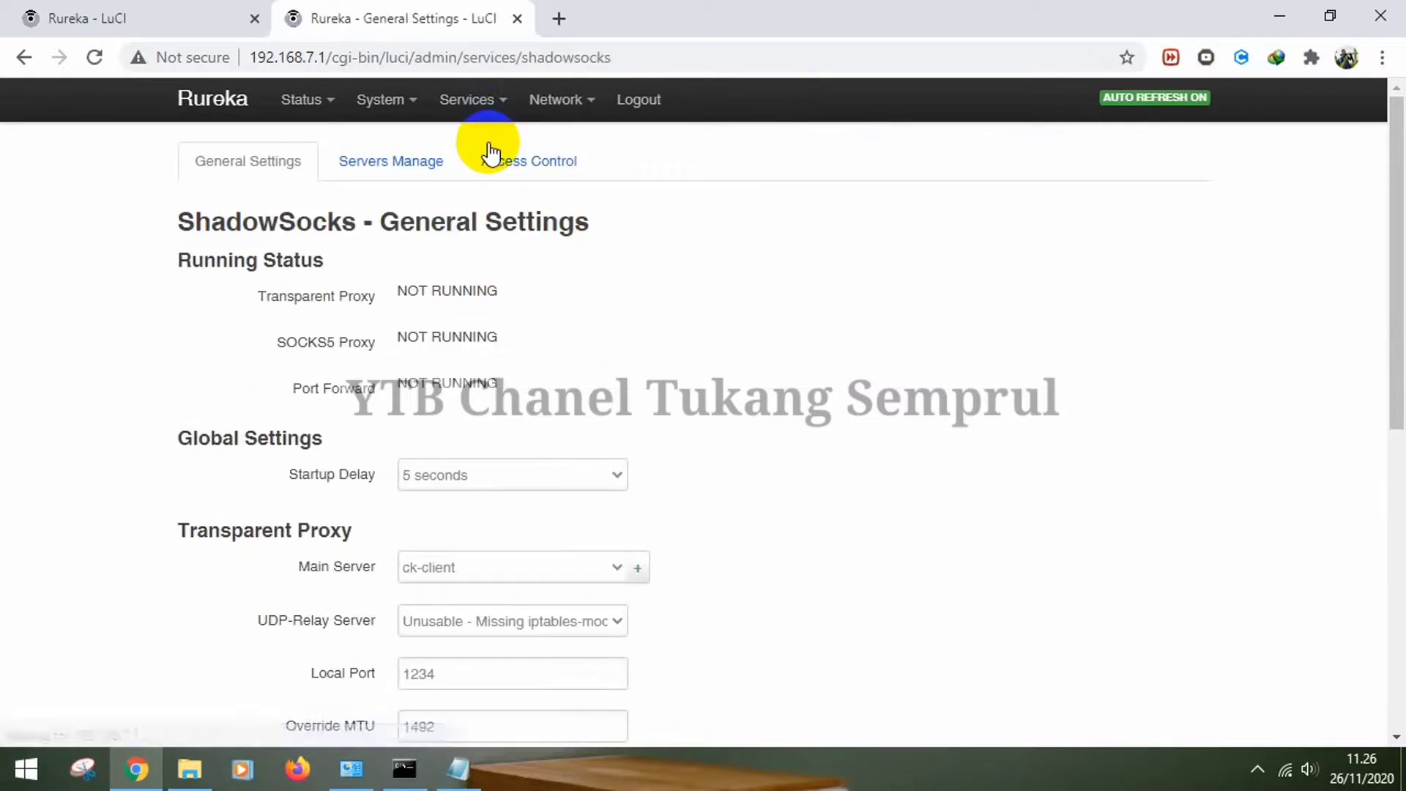
pyautogui.click(393, 157)
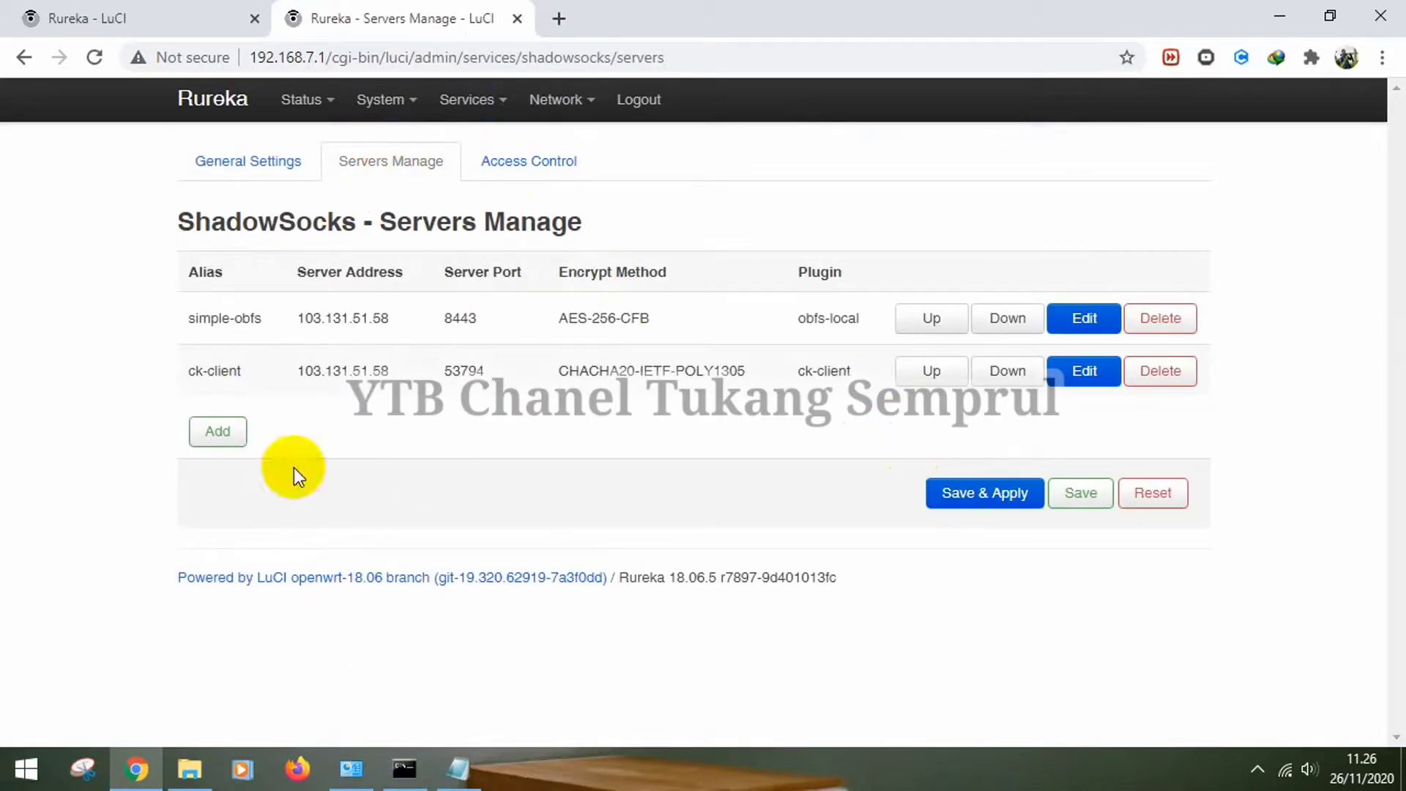
# Add a new ShadowSocks server aliased TES with TCP Fast Open and TCP no-delay enabled.
pyautogui.click(217, 437)
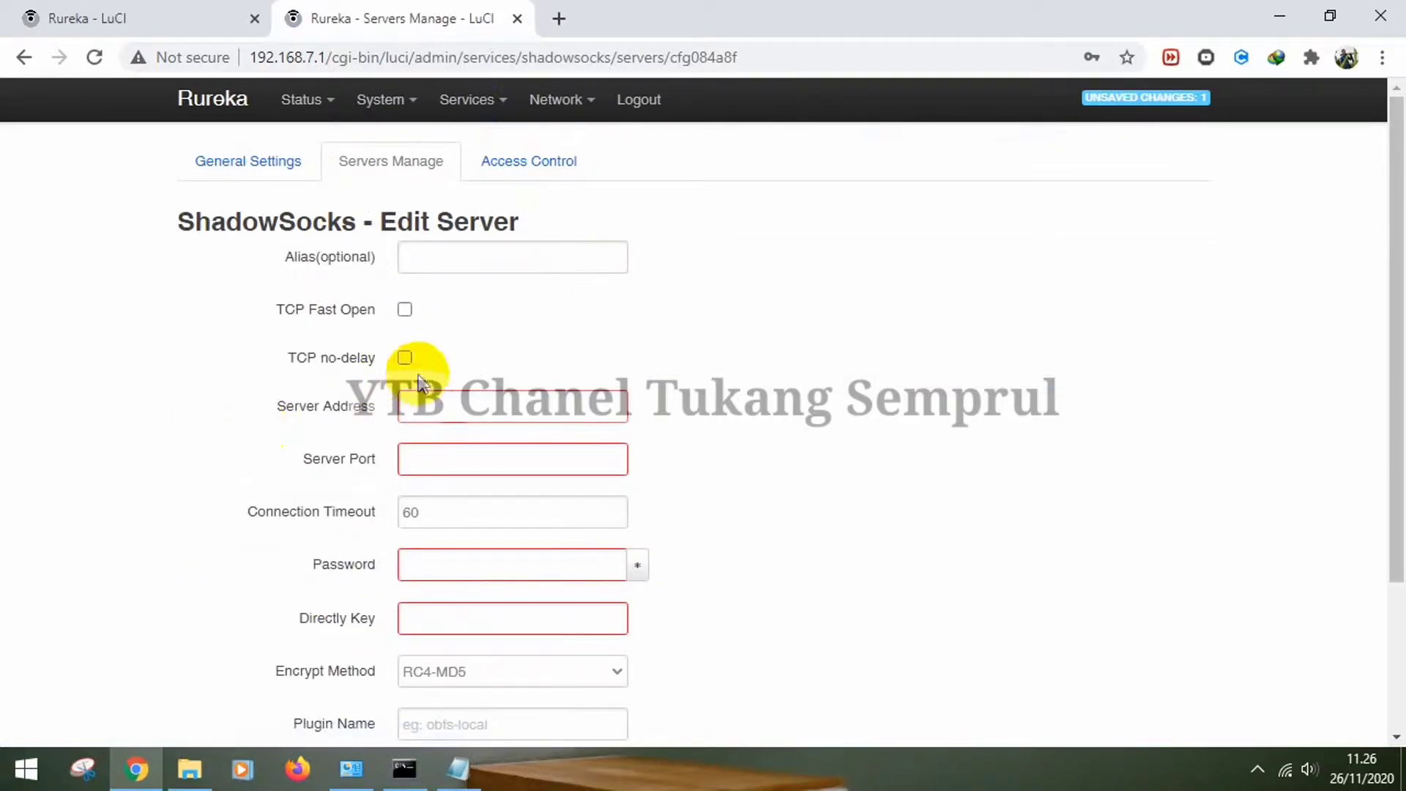
pyautogui.click(440, 257)
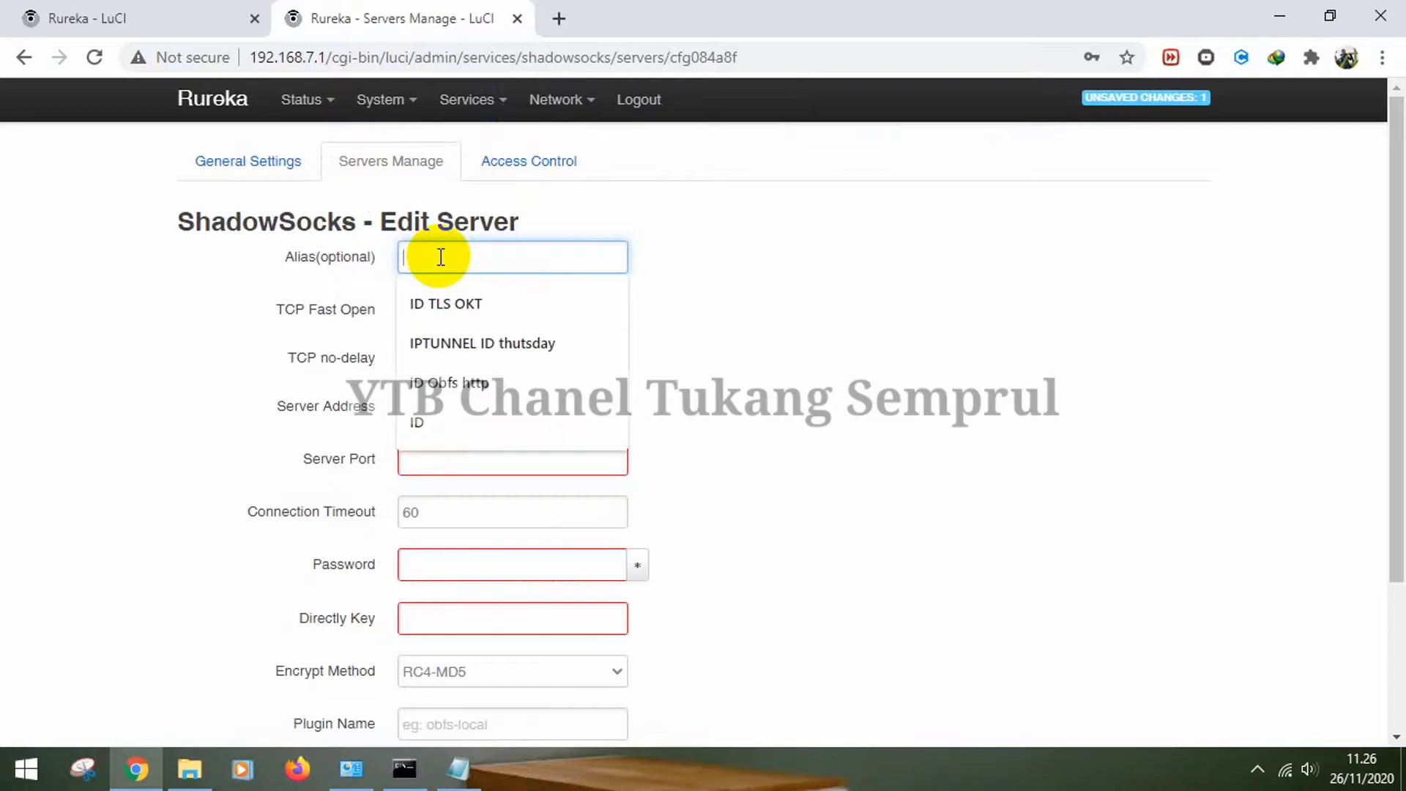
pyautogui.write('TESW')
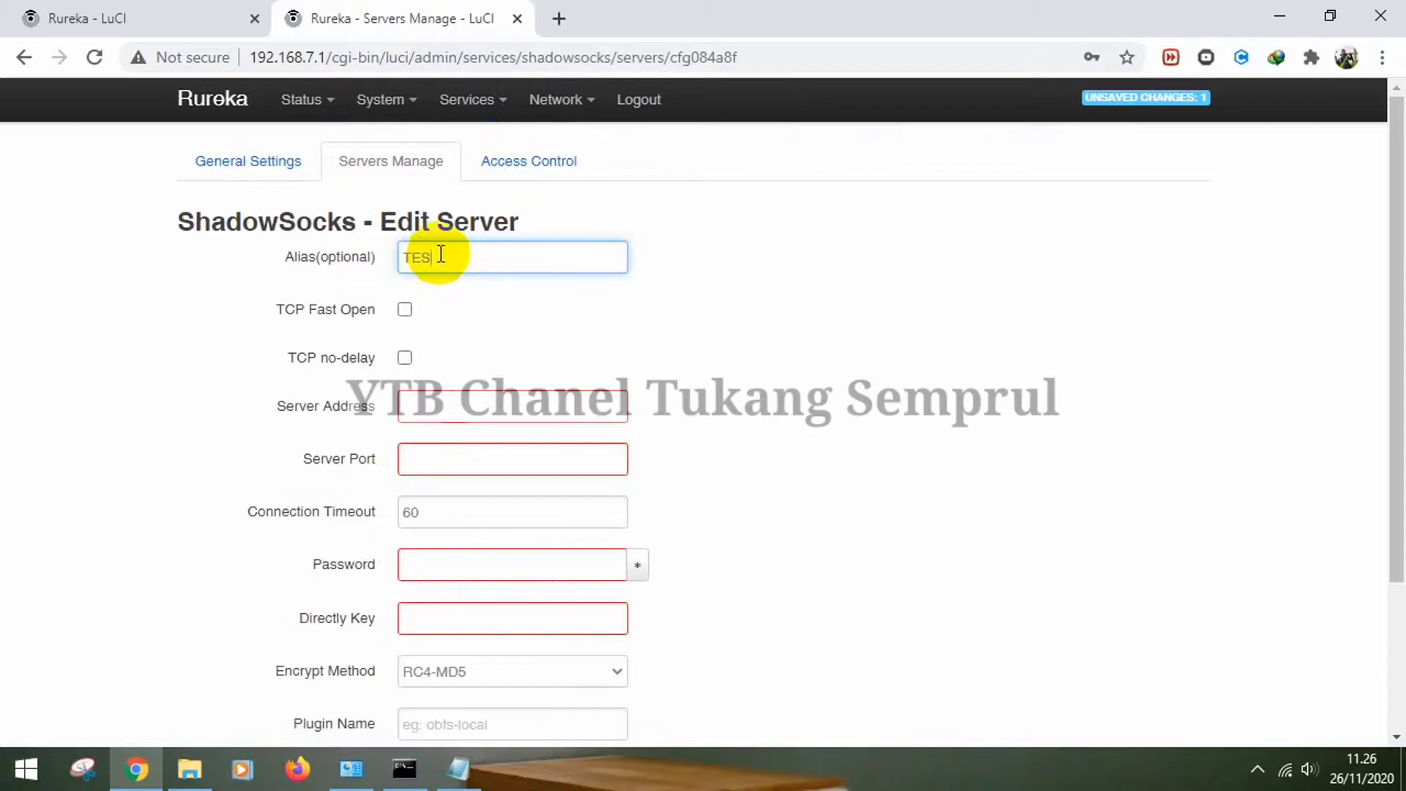
pyautogui.click(486, 341)
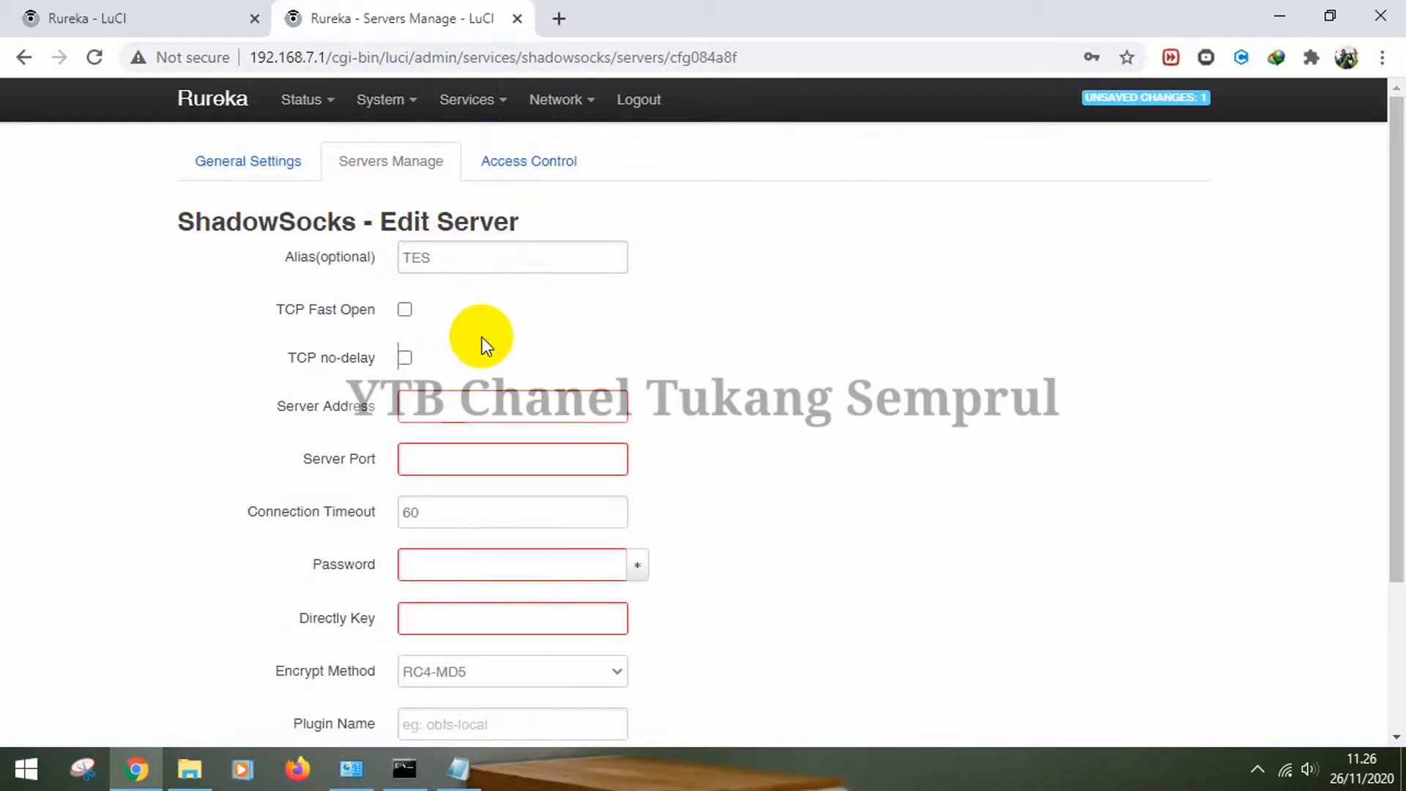
pyautogui.click(404, 309)
pyautogui.click(406, 358)
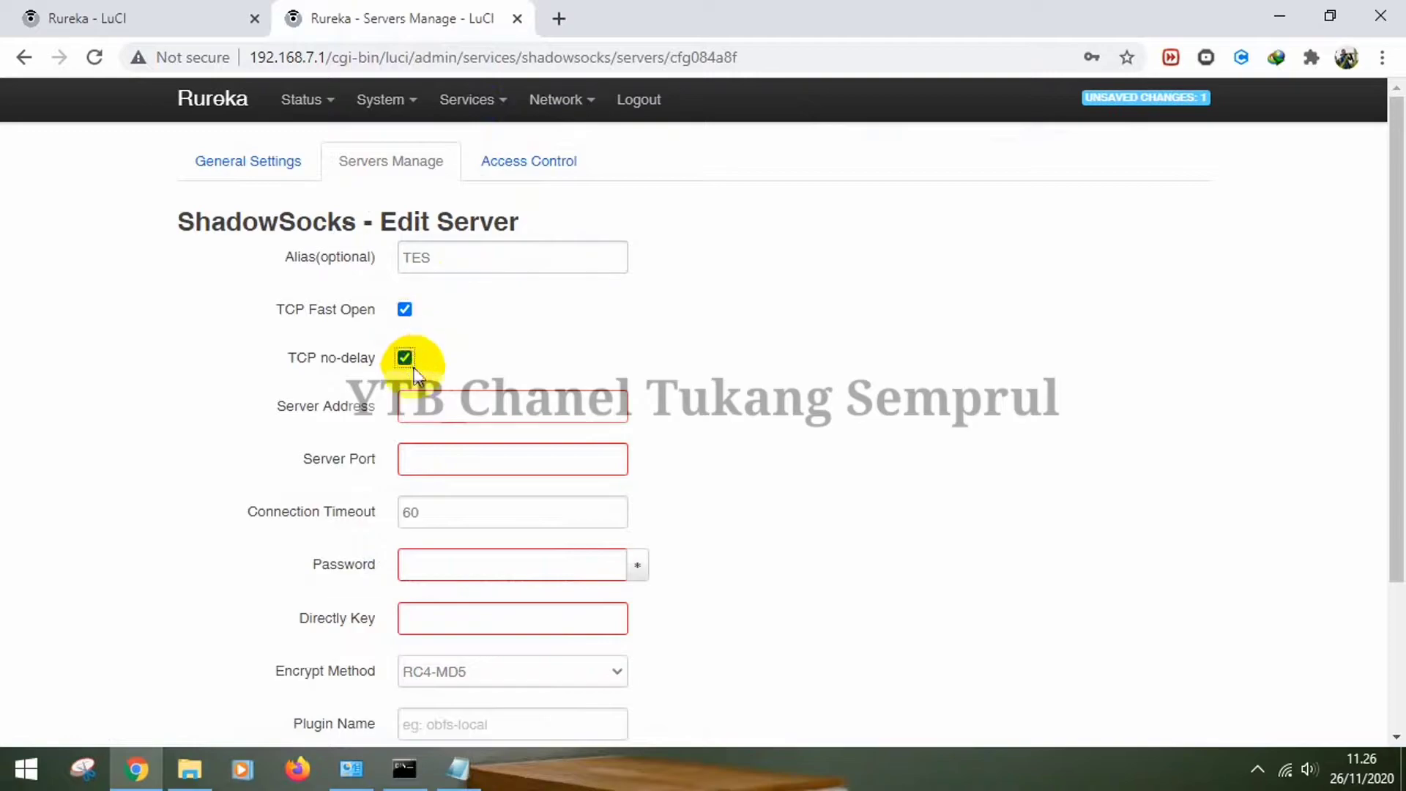
# Set server address 103.227.252.146 and port 8443, and paste in the server password.
pyautogui.click(457, 414)
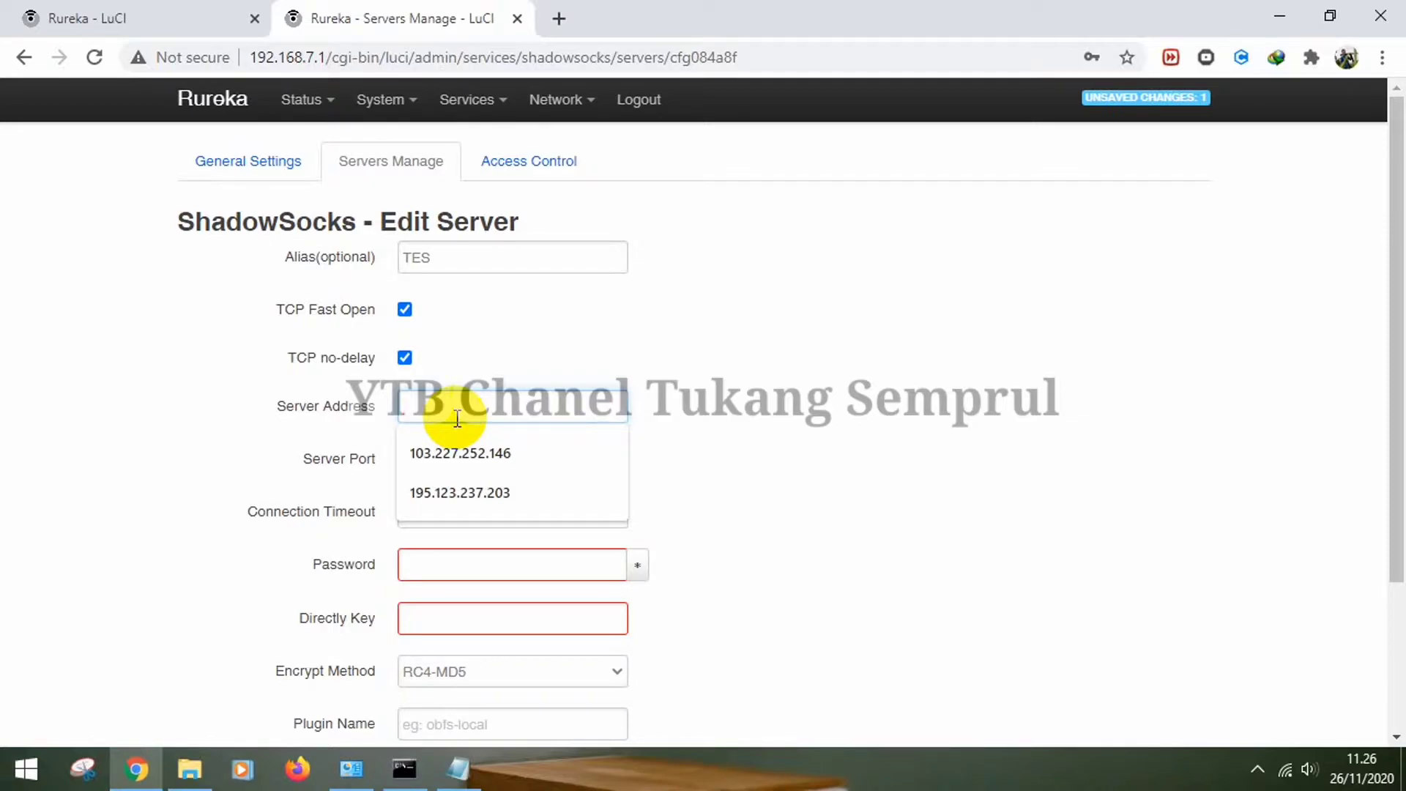
pyautogui.click(454, 454)
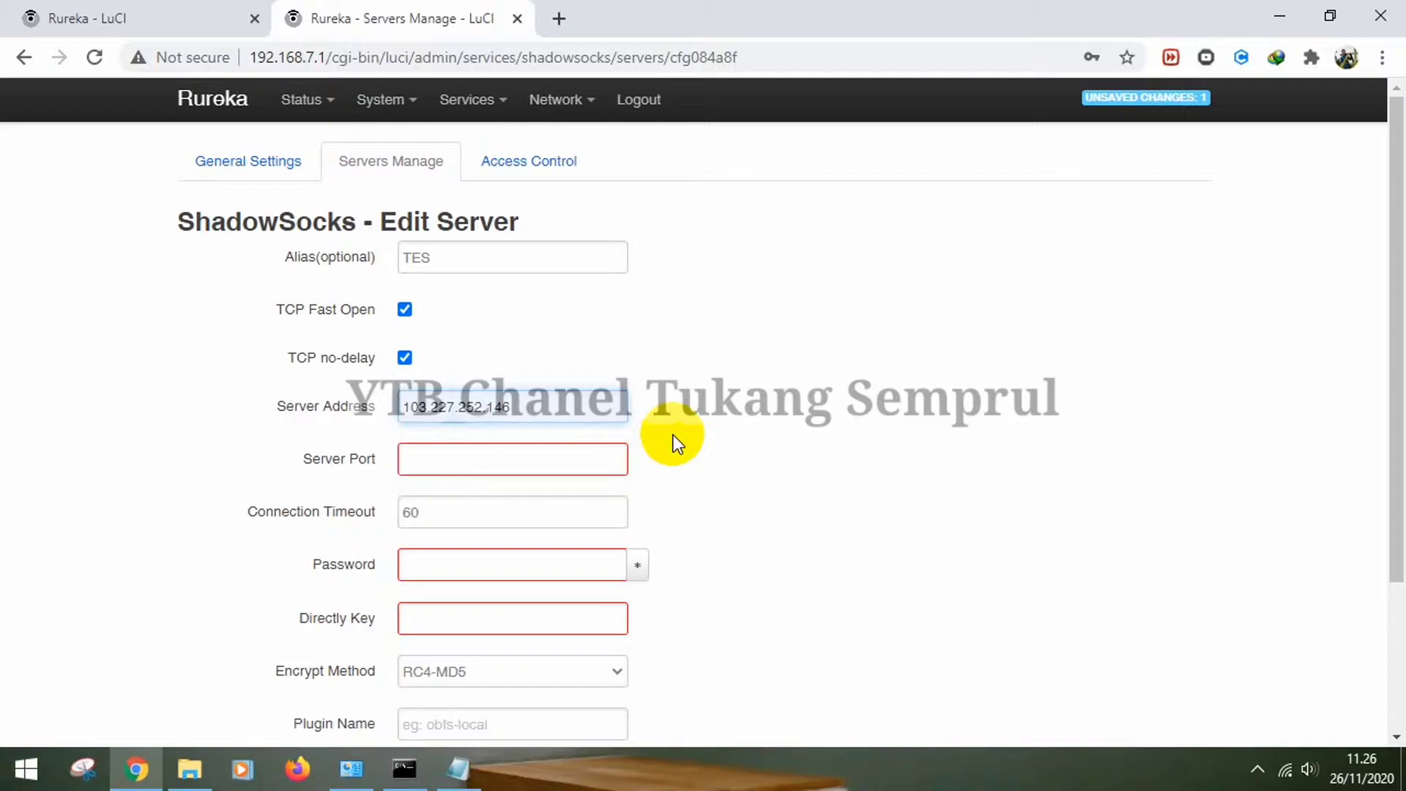
pyautogui.click(553, 466)
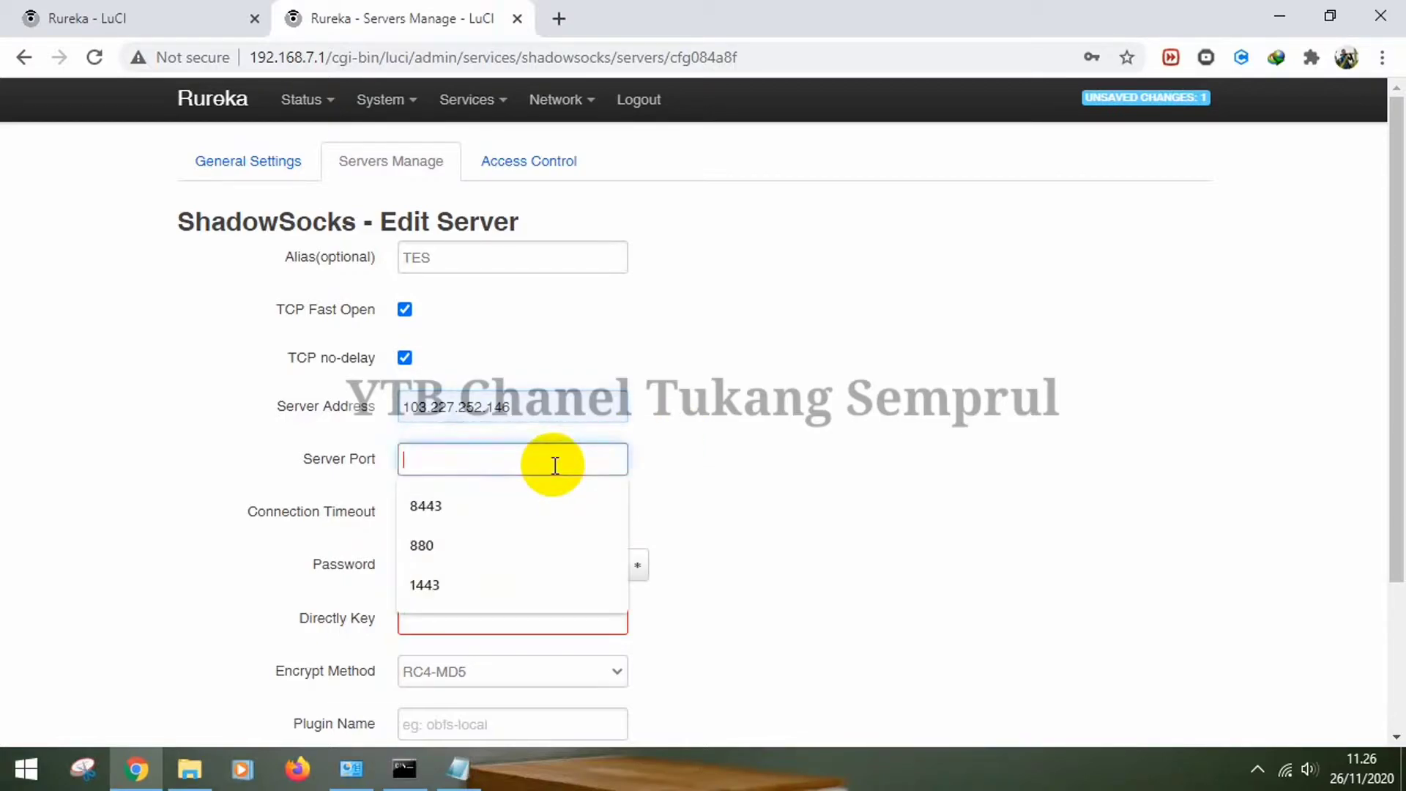
pyautogui.click(509, 499)
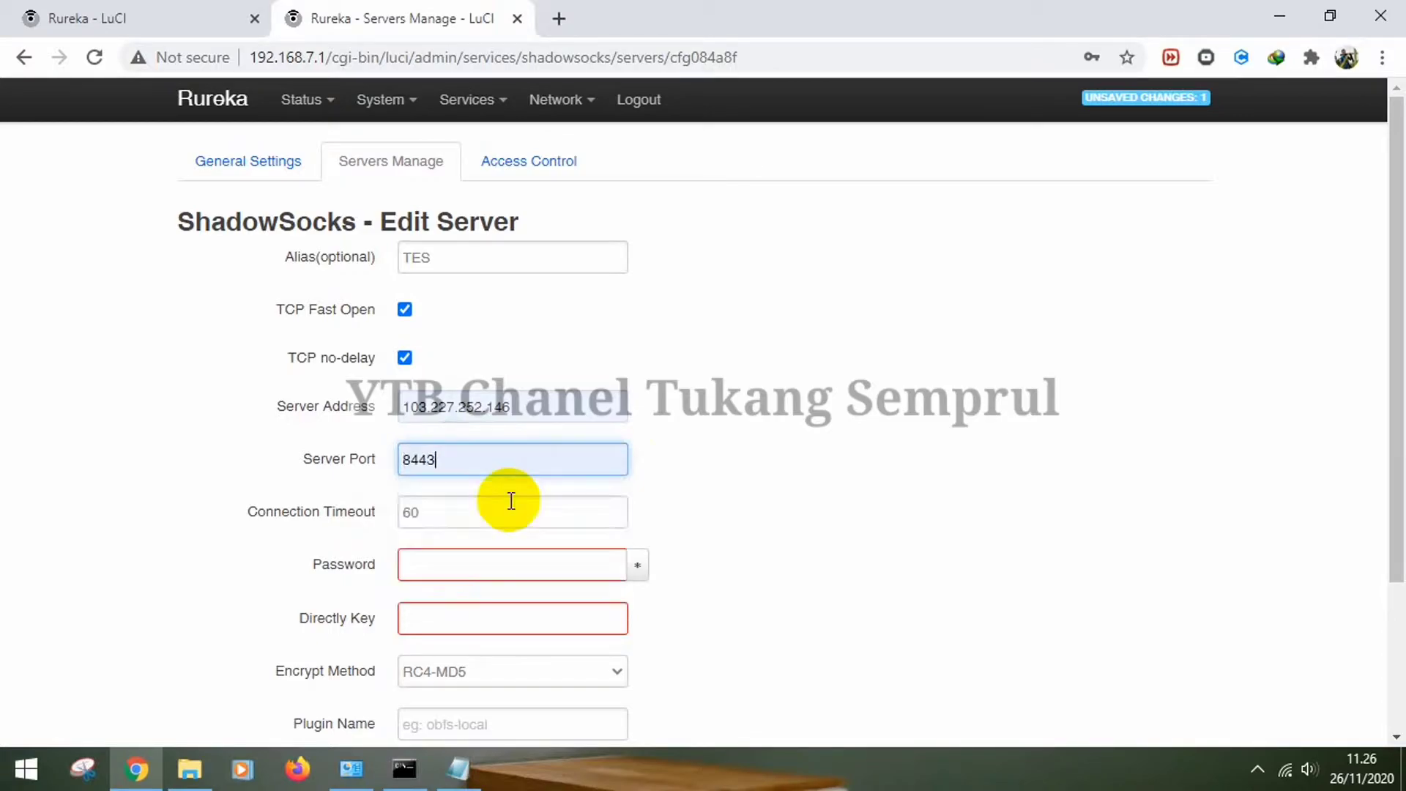
pyautogui.click(564, 568)
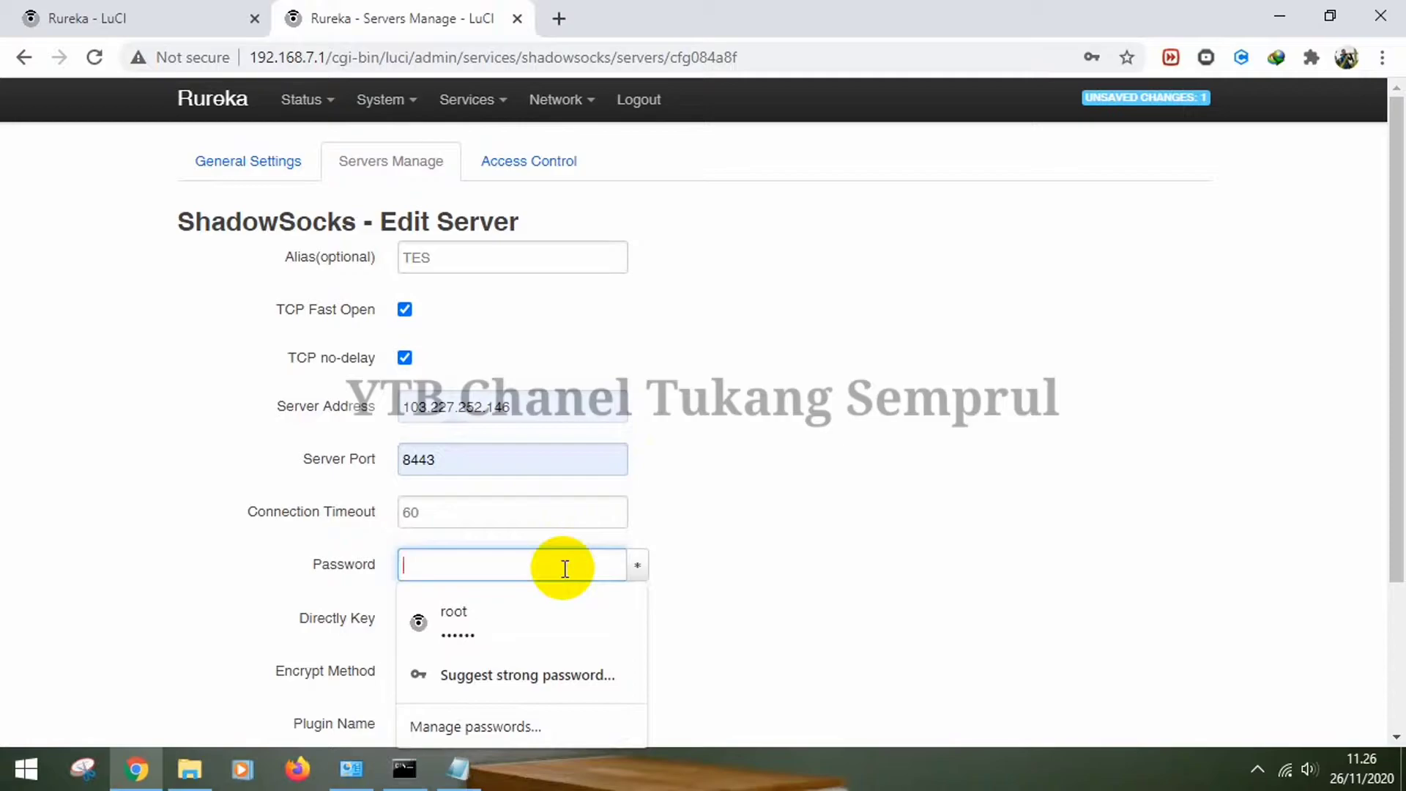
pyautogui.hotkey('ctrl', 'v')
pyautogui.click(846, 430)
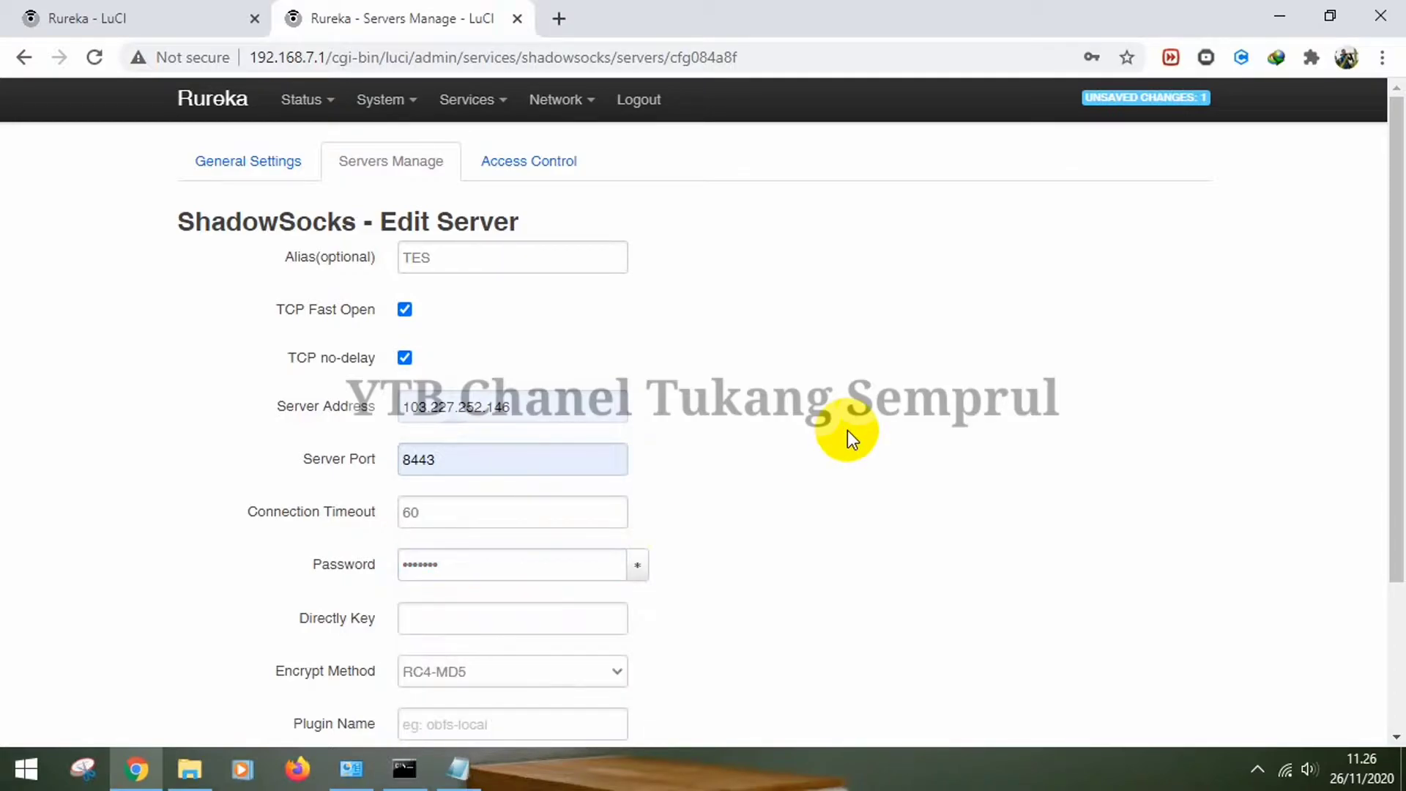
# Give TES AES-256-CFB, plugin obfs-local with obfs=tls;obfs-host=m.instagram.com, and save & apply.
pyautogui.scroll(-2, 757, 471)
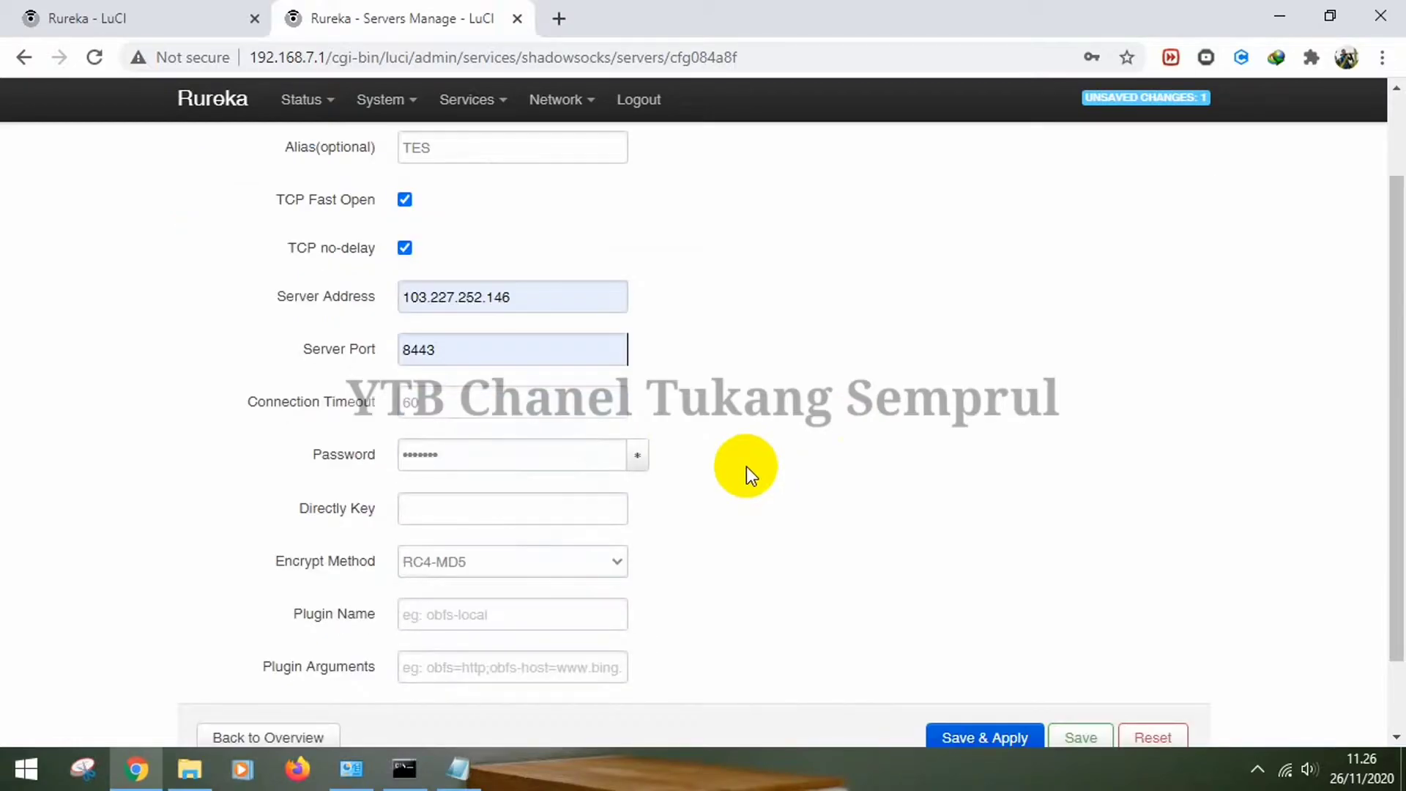
pyautogui.click(610, 558)
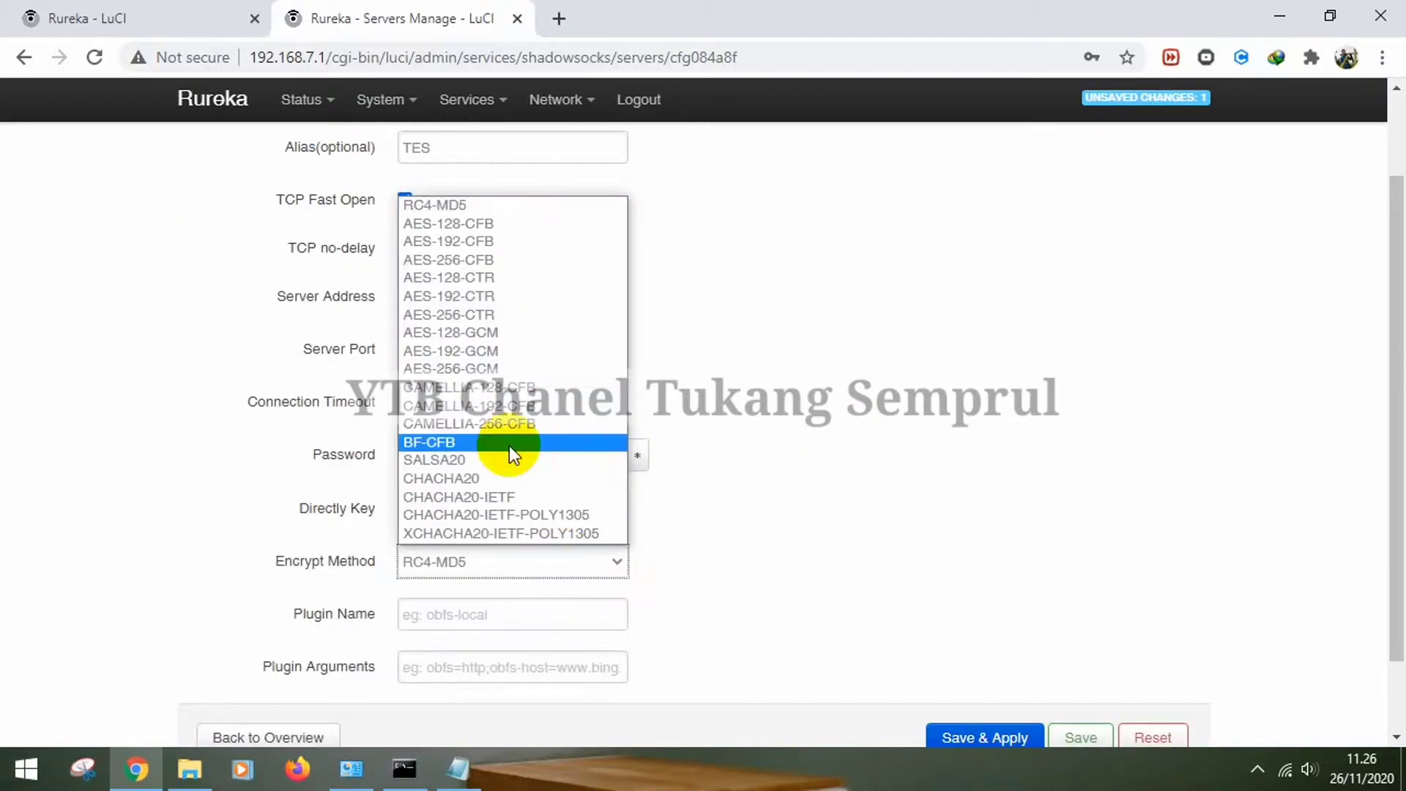
pyautogui.click(503, 256)
pyautogui.scroll(-1, 671, 330)
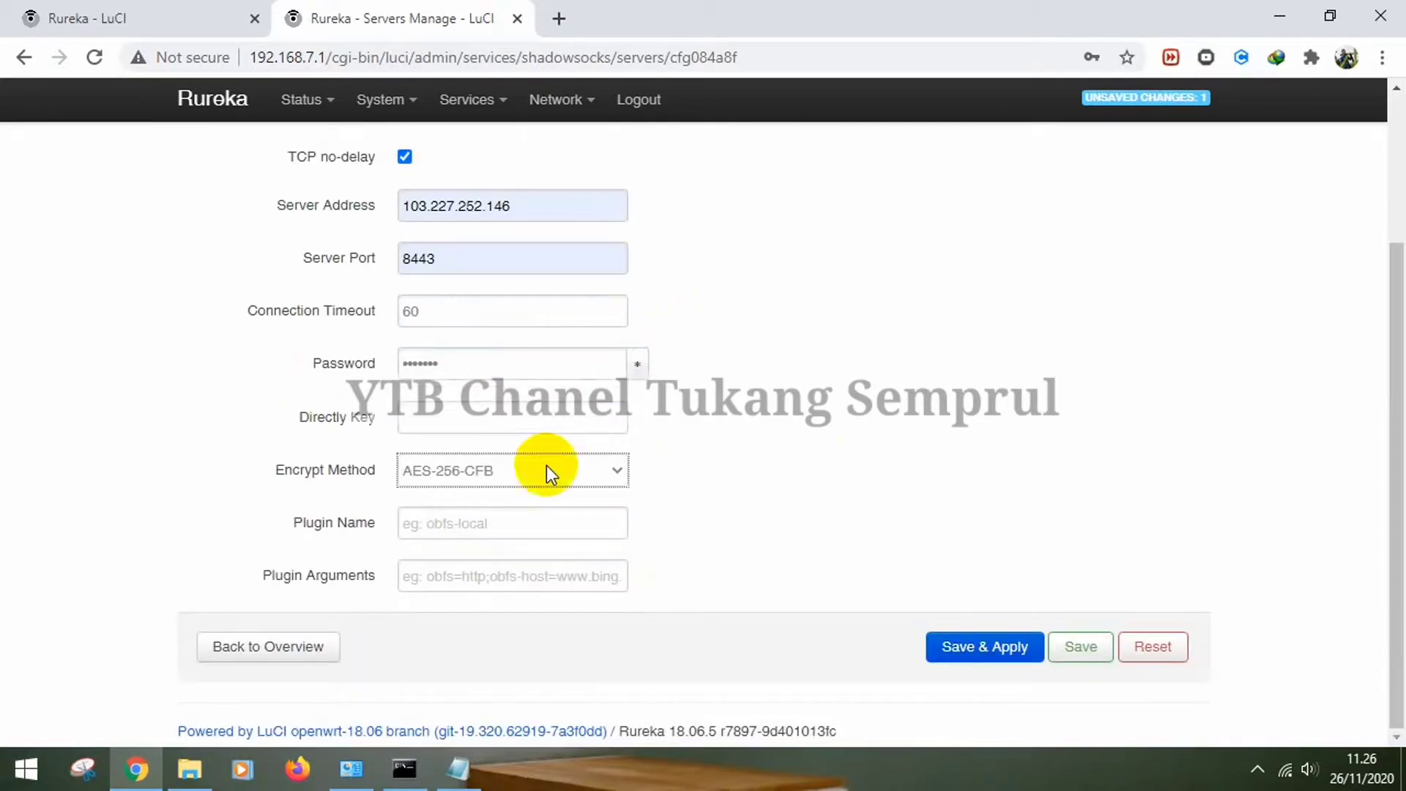
pyautogui.click(513, 524)
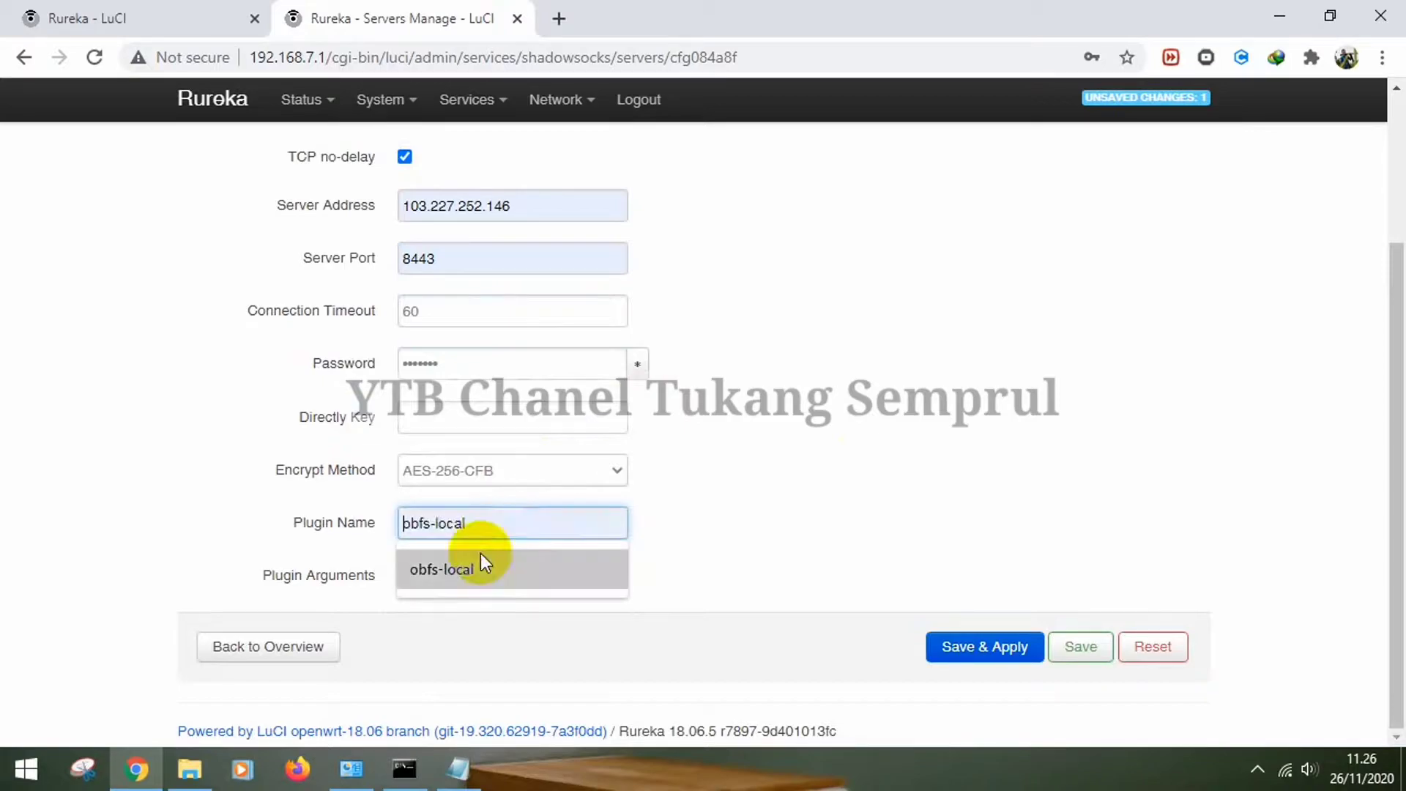
pyautogui.click(473, 568)
pyautogui.click(465, 570)
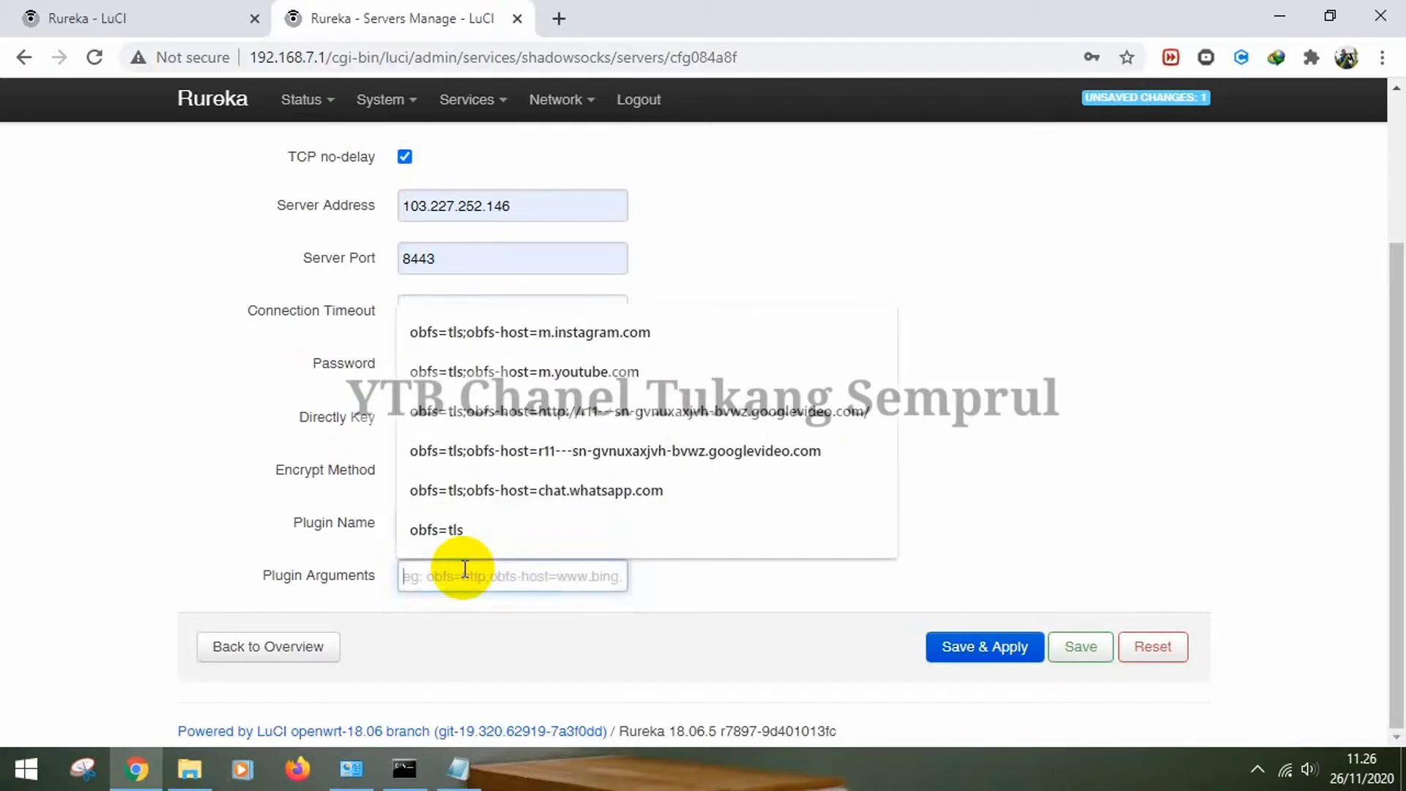
pyautogui.click(630, 337)
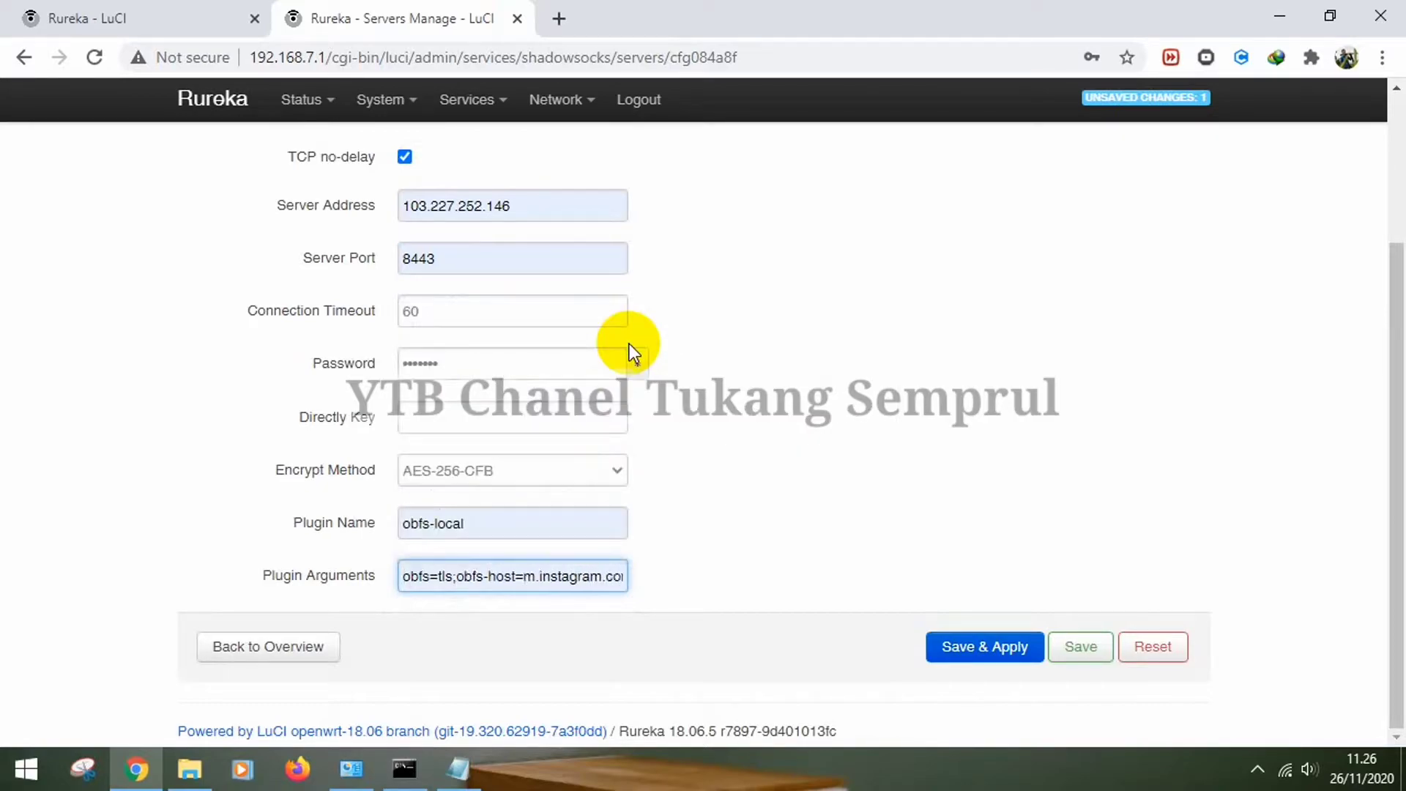
pyautogui.click(968, 654)
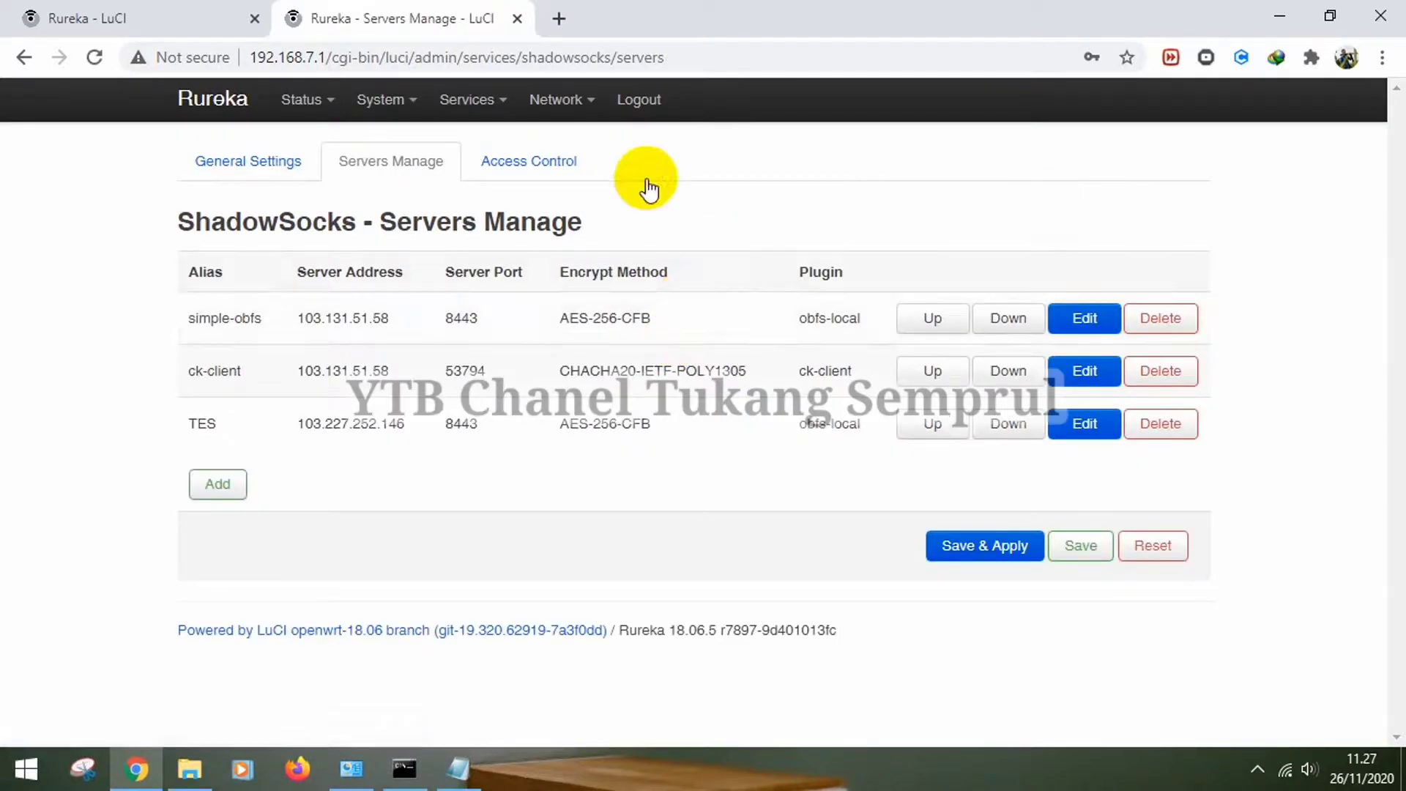
# Review the three servers under Servers Manage, then return to ShadowSocks General Settings.
pyautogui.moveTo(492, 105)
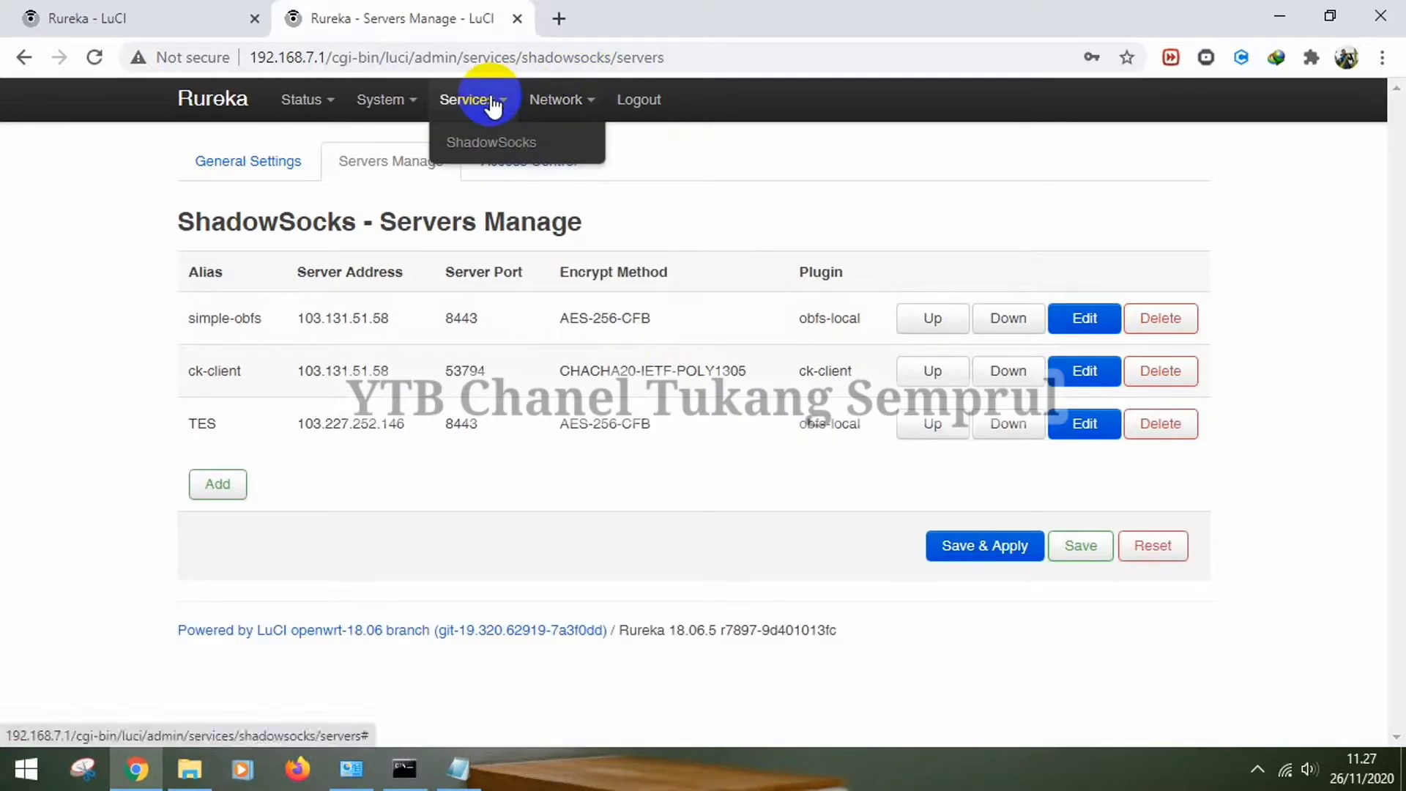
pyautogui.click(489, 143)
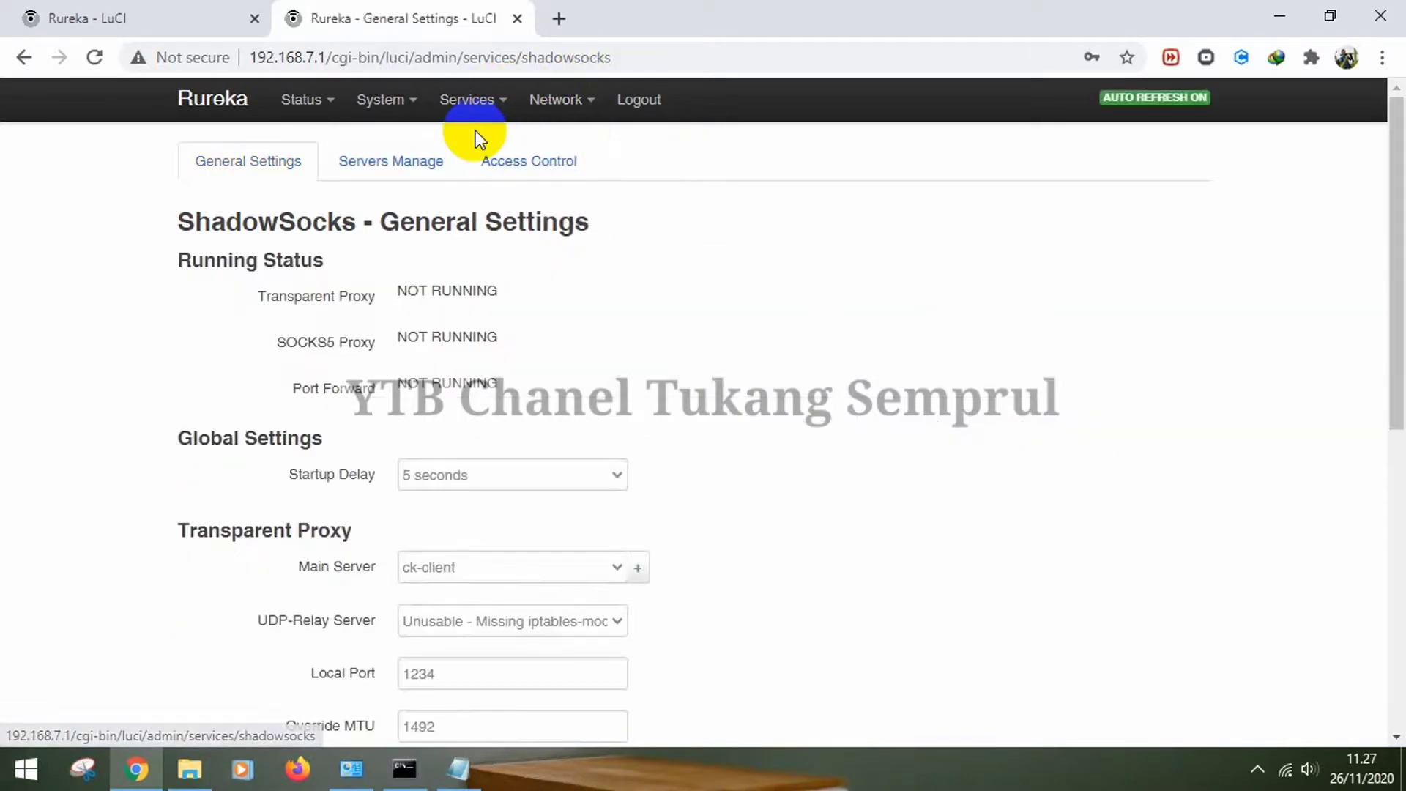
pyautogui.click(404, 168)
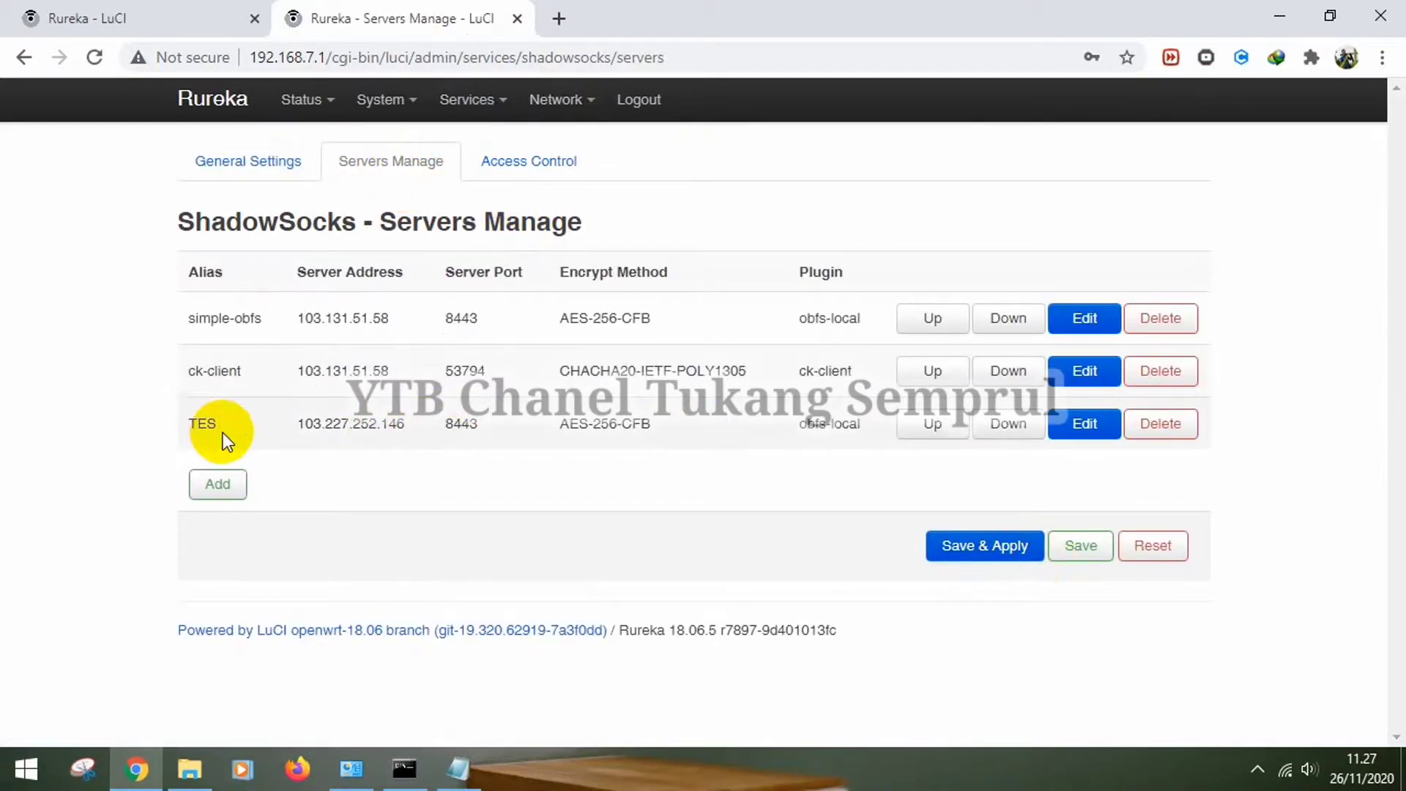
pyautogui.click(236, 169)
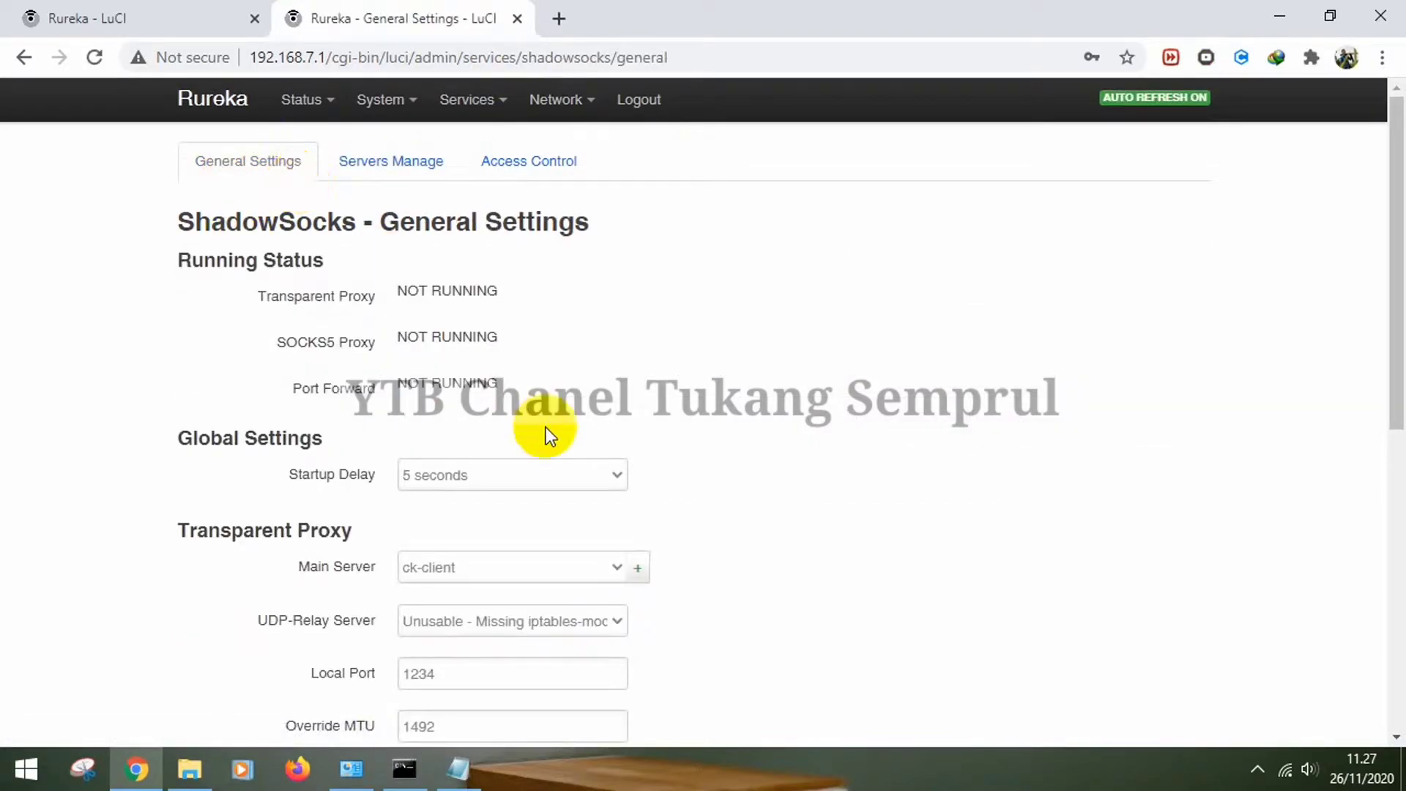
# Set TES as Main, SOCKS5 and Port Forward server, then save & apply.
pyautogui.scroll(-2, 551, 440)
pyautogui.click(613, 465)
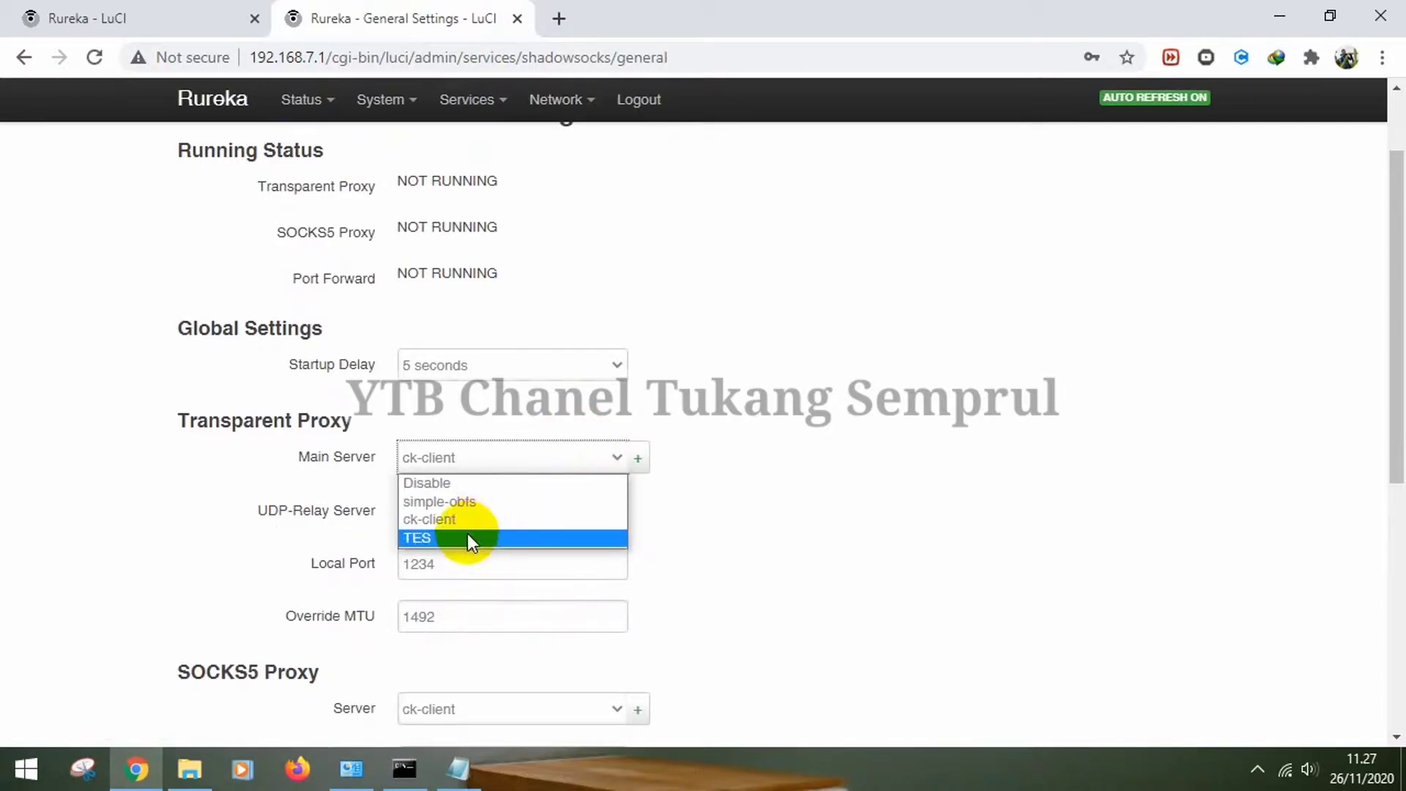
pyautogui.click(467, 535)
pyautogui.scroll(-3, 538, 518)
pyautogui.scroll(-2, 543, 517)
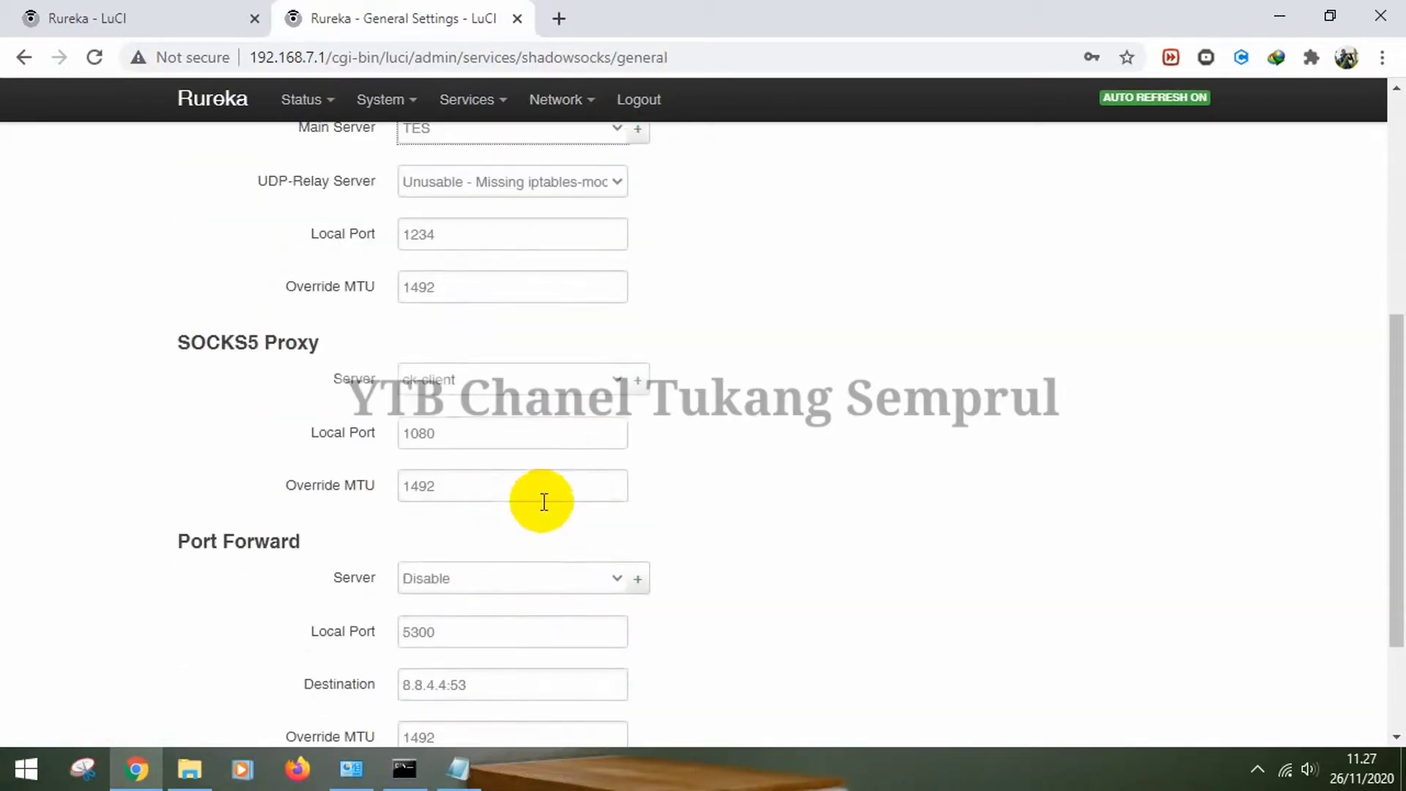
pyautogui.click(547, 378)
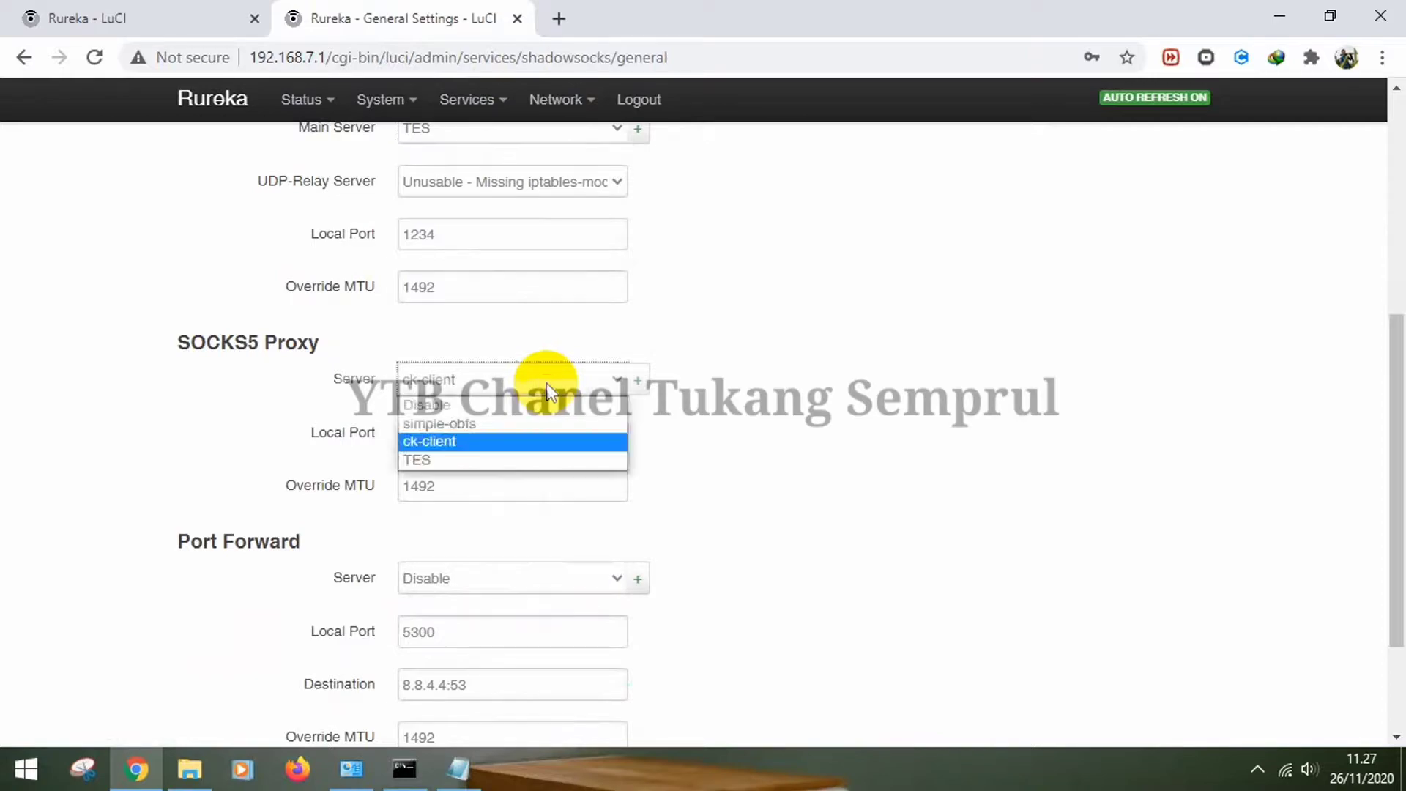
pyautogui.click(465, 458)
pyautogui.scroll(-3, 501, 442)
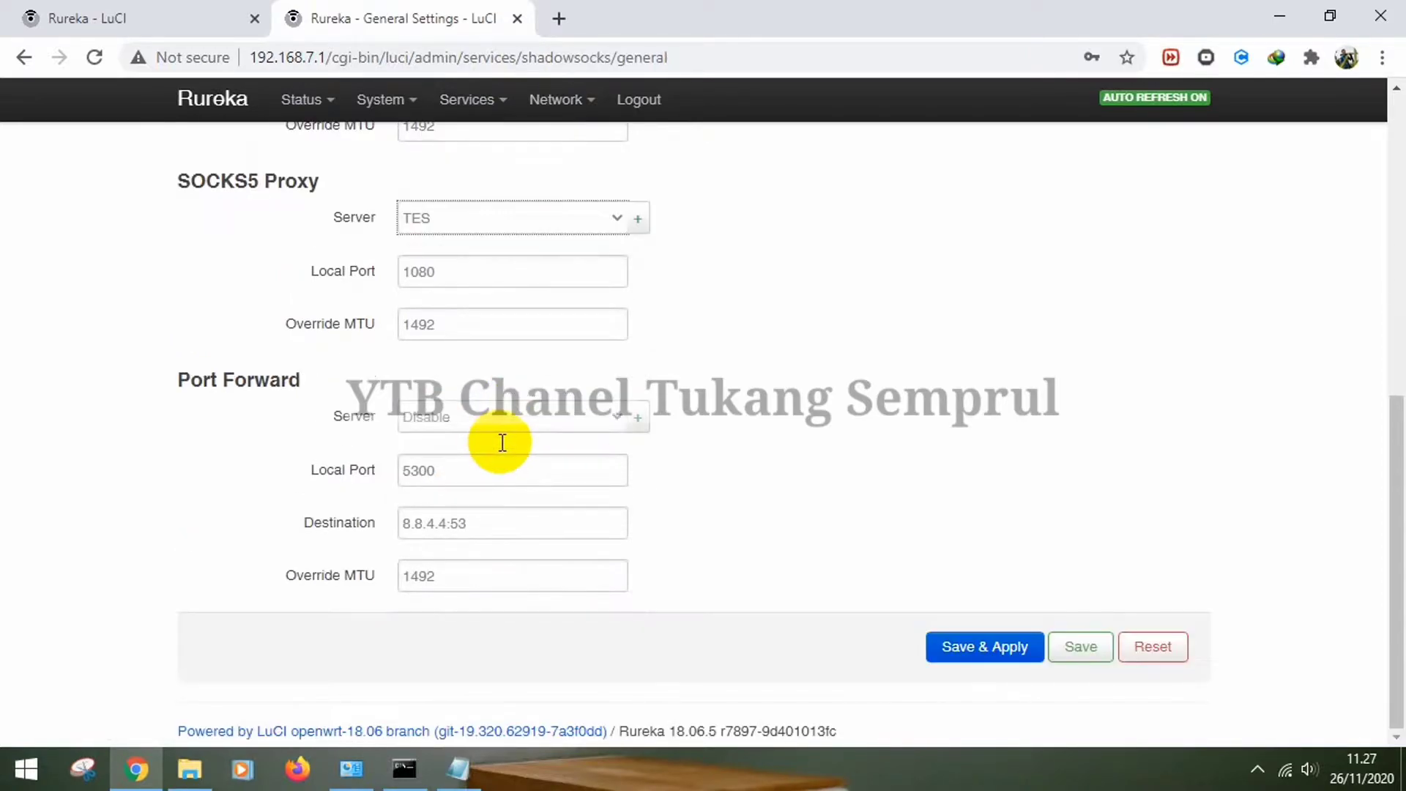
pyautogui.click(599, 428)
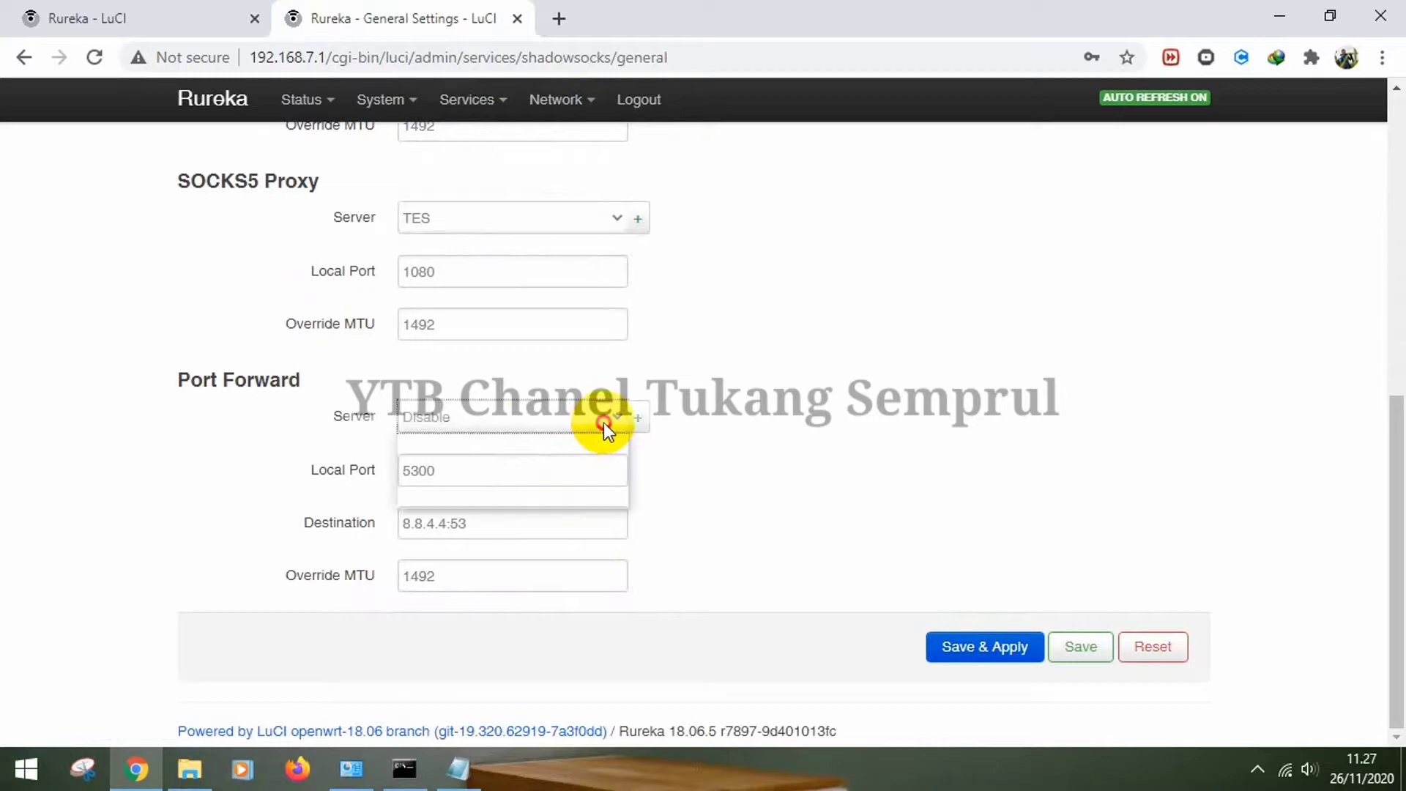
pyautogui.click(498, 498)
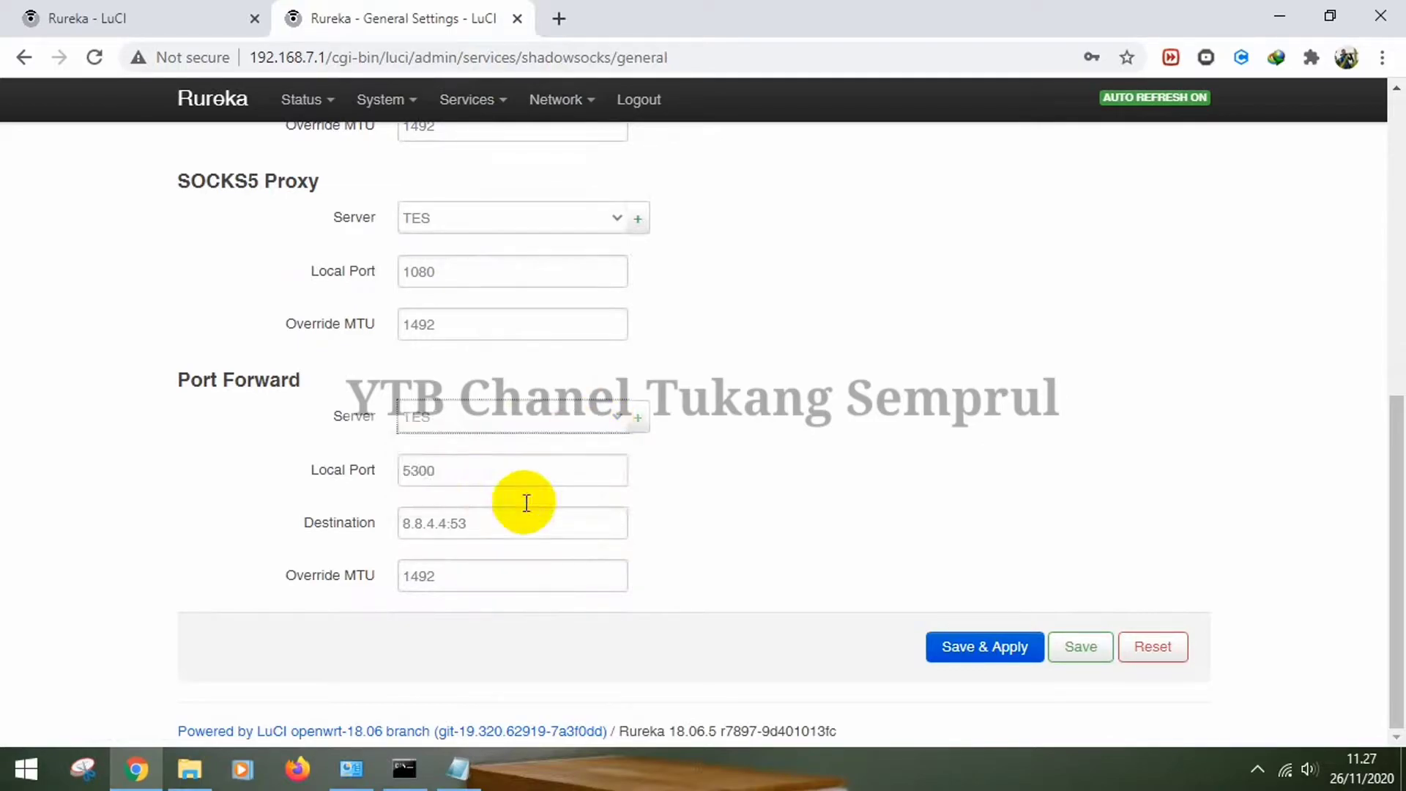
pyautogui.click(972, 649)
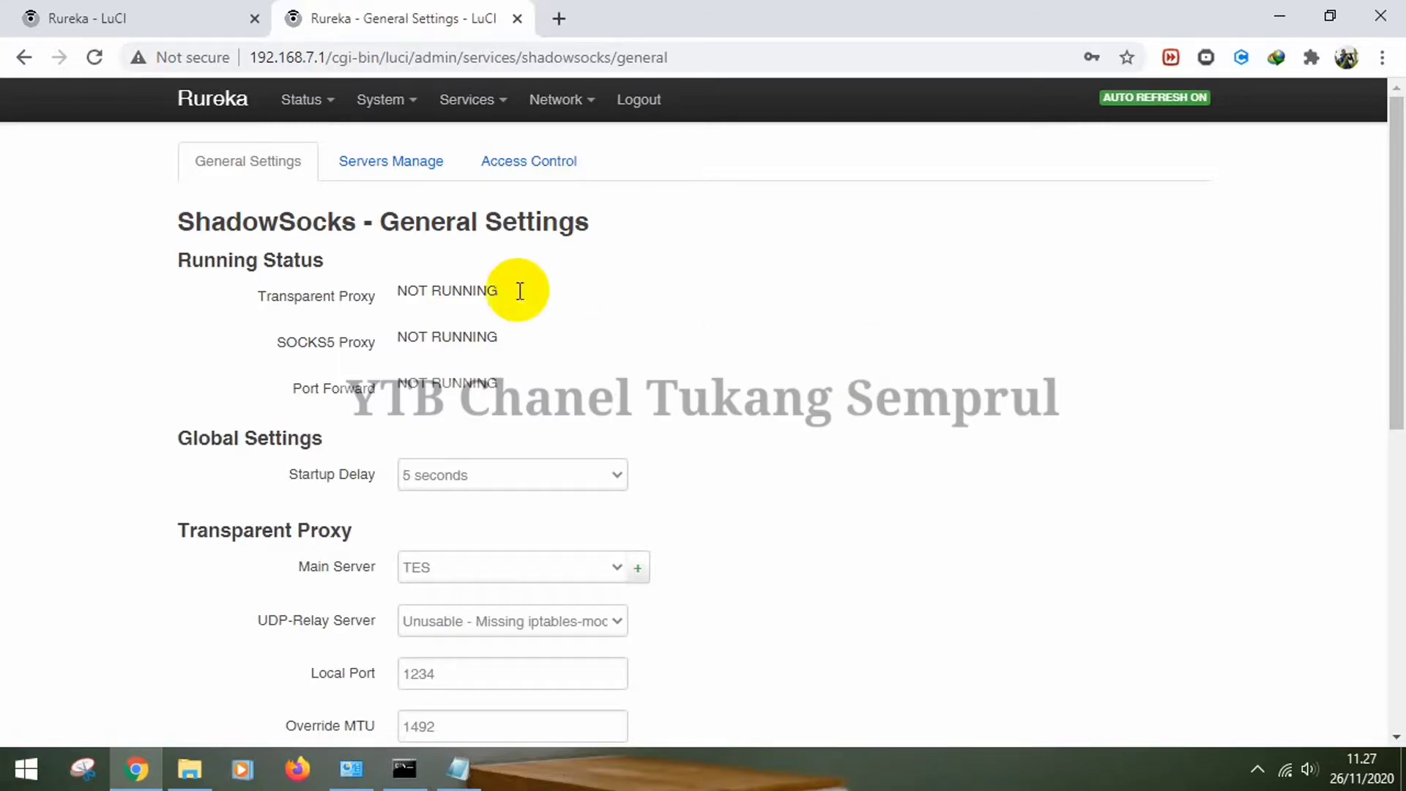
# Highlight the Transparent Proxy NOT RUNNING status text.
pyautogui.moveTo(432, 291)
pyautogui.mouseDown()
pyautogui.moveTo(471, 289)
pyautogui.moveTo(442, 291)
pyautogui.mouseUp()
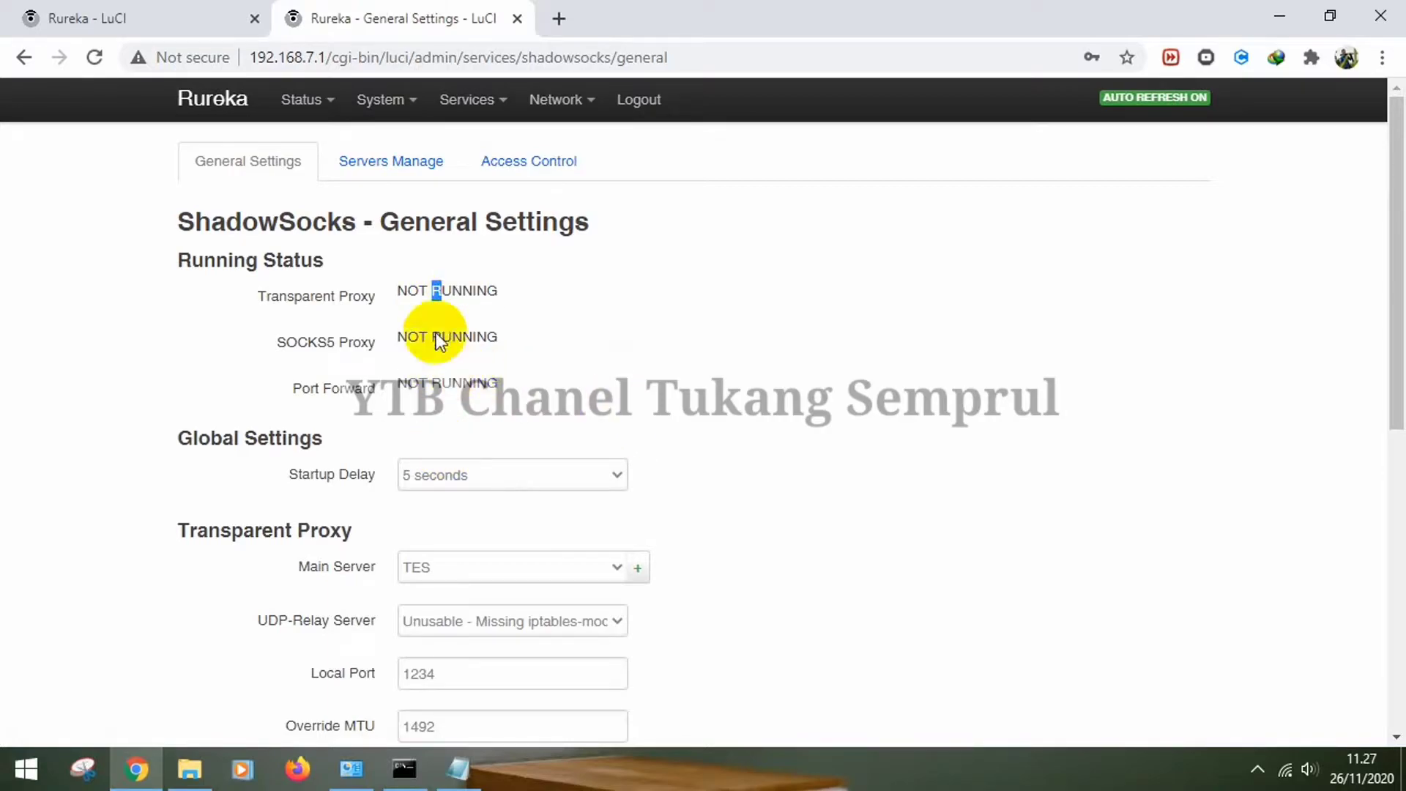
pyautogui.moveTo(408, 290); pyautogui.dragTo(471, 289)
pyautogui.click(705, 322)
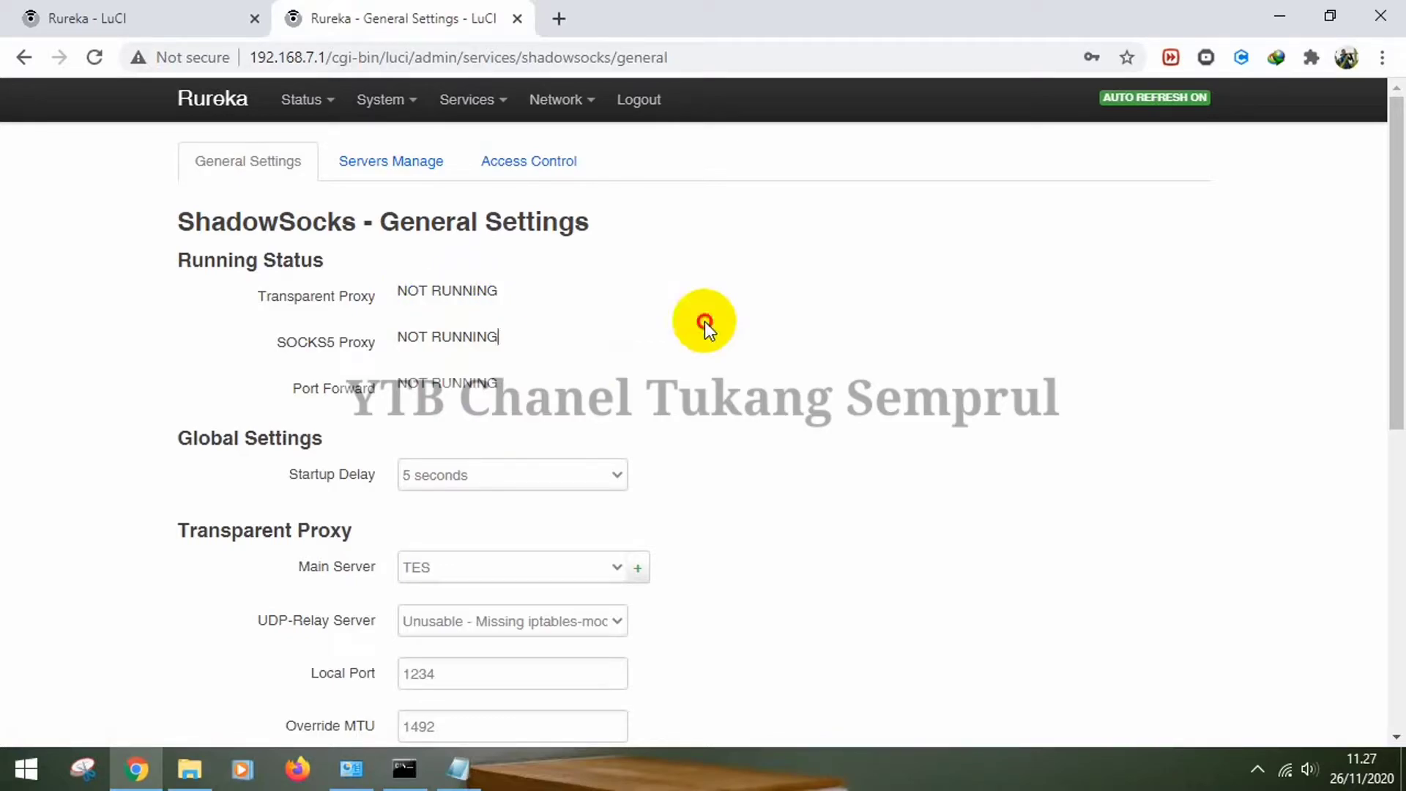
pyautogui.moveTo(399, 290); pyautogui.dragTo(525, 284)
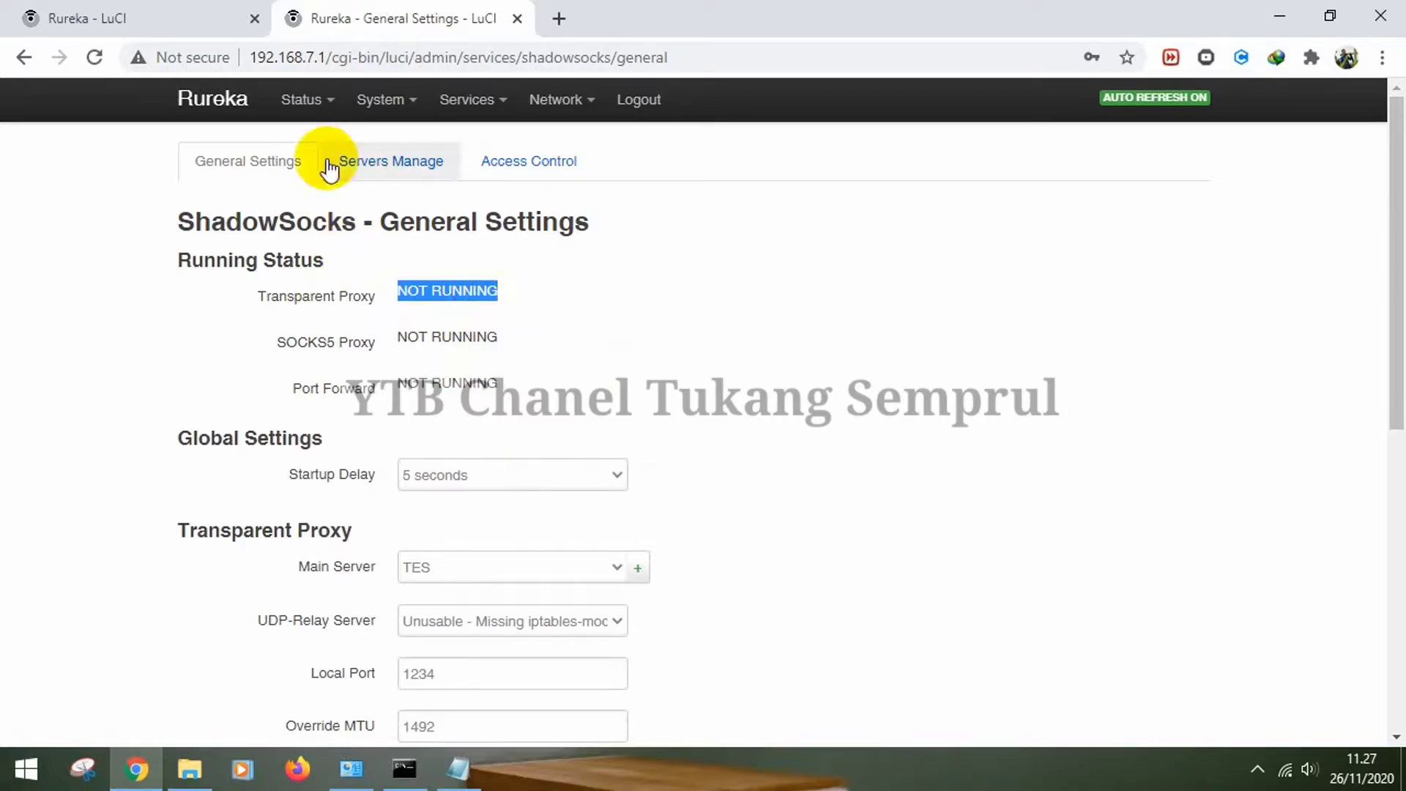
pyautogui.moveTo(364, 100)
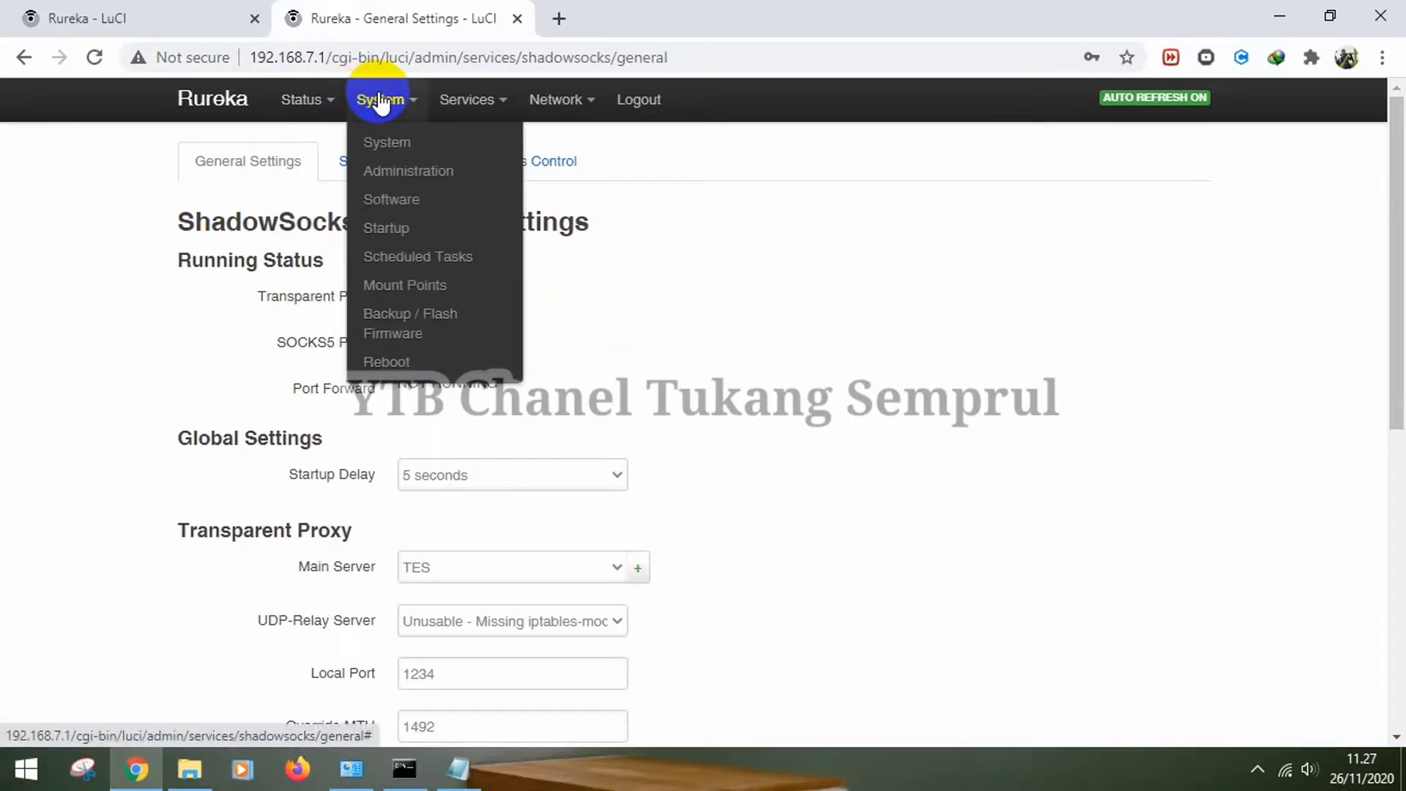
# Switch the shadowsocks startup script from Disabled to Enabled on the Startup page.
pyautogui.click(408, 229)
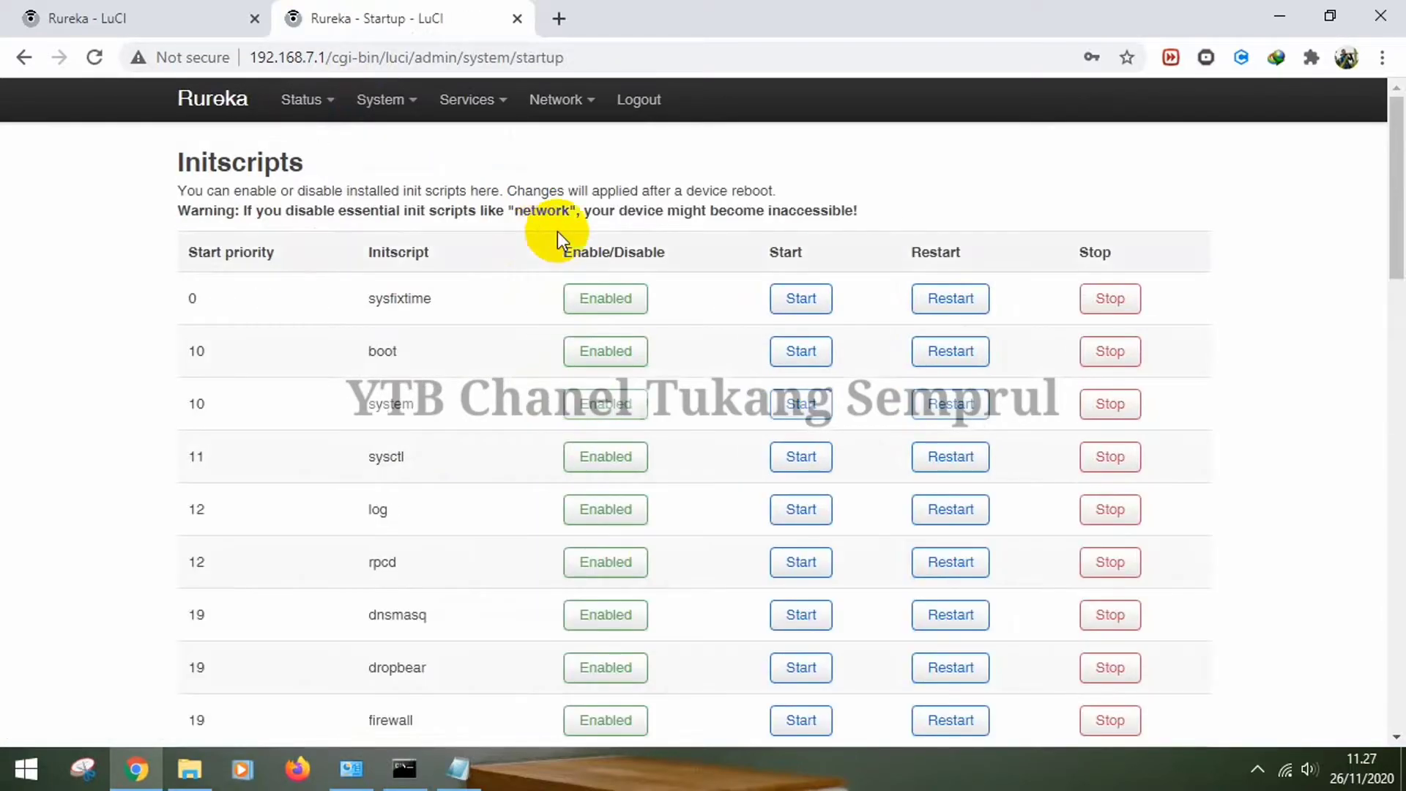
pyautogui.scroll(-2, 656, 267)
pyautogui.scroll(-2, 656, 268)
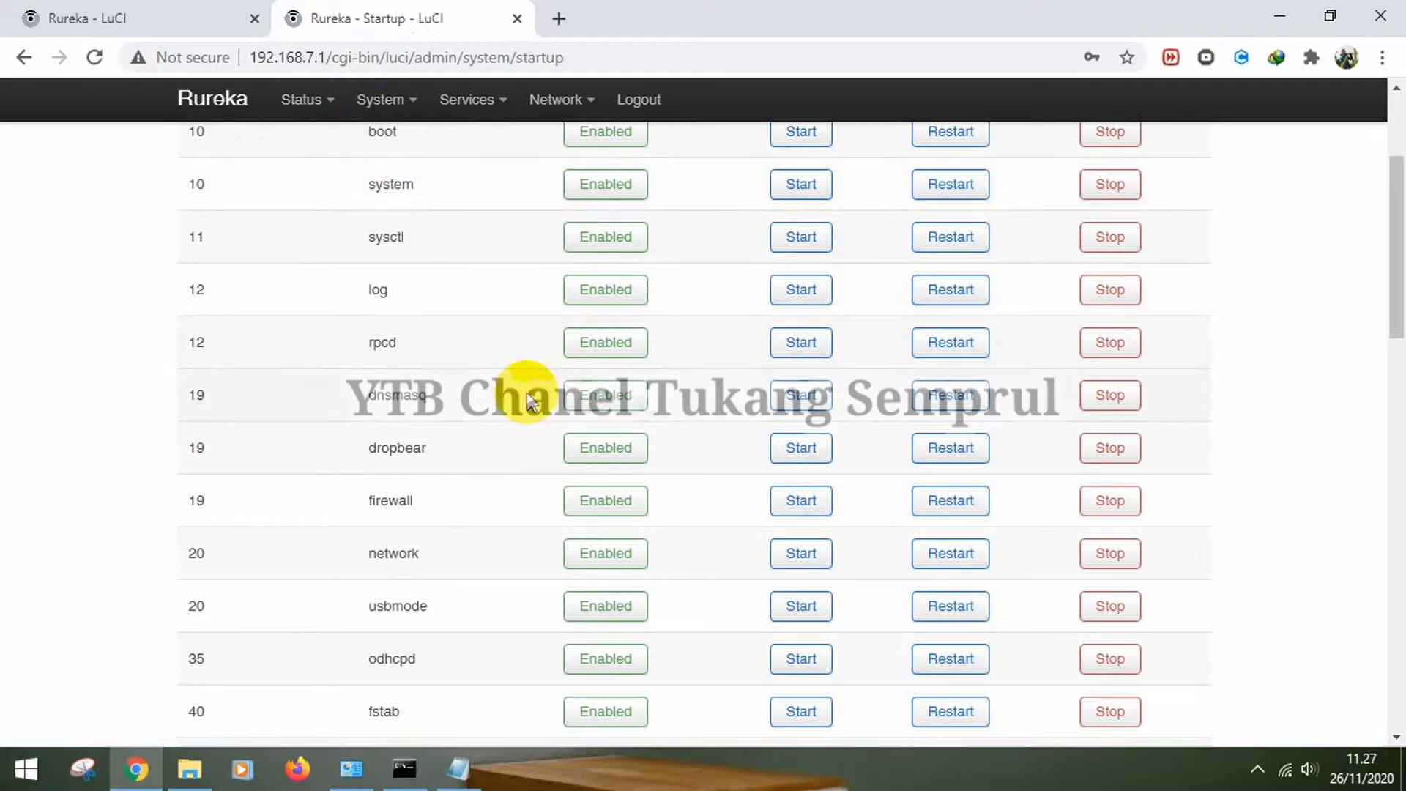
pyautogui.scroll(-5, 557, 388)
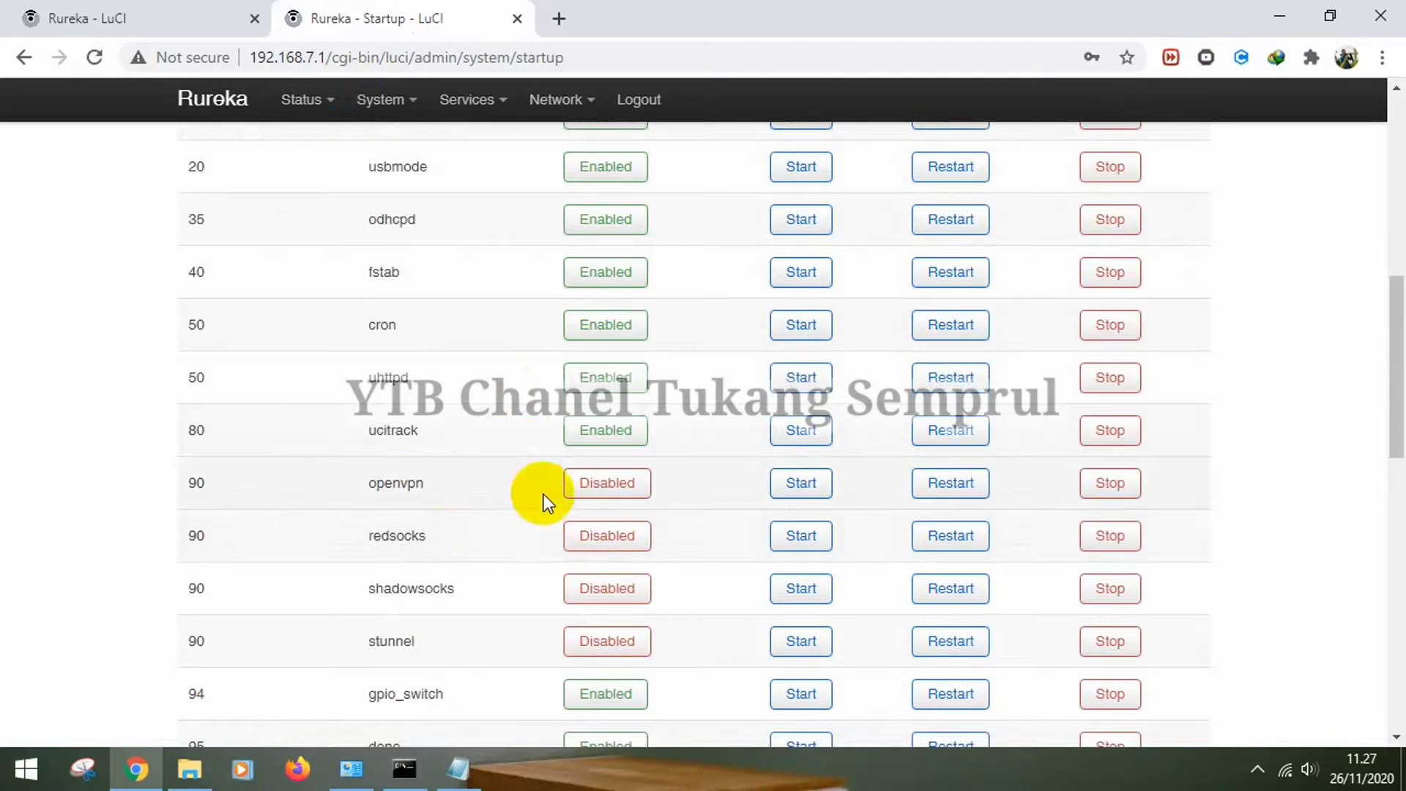
pyautogui.scroll(-1, 540, 493)
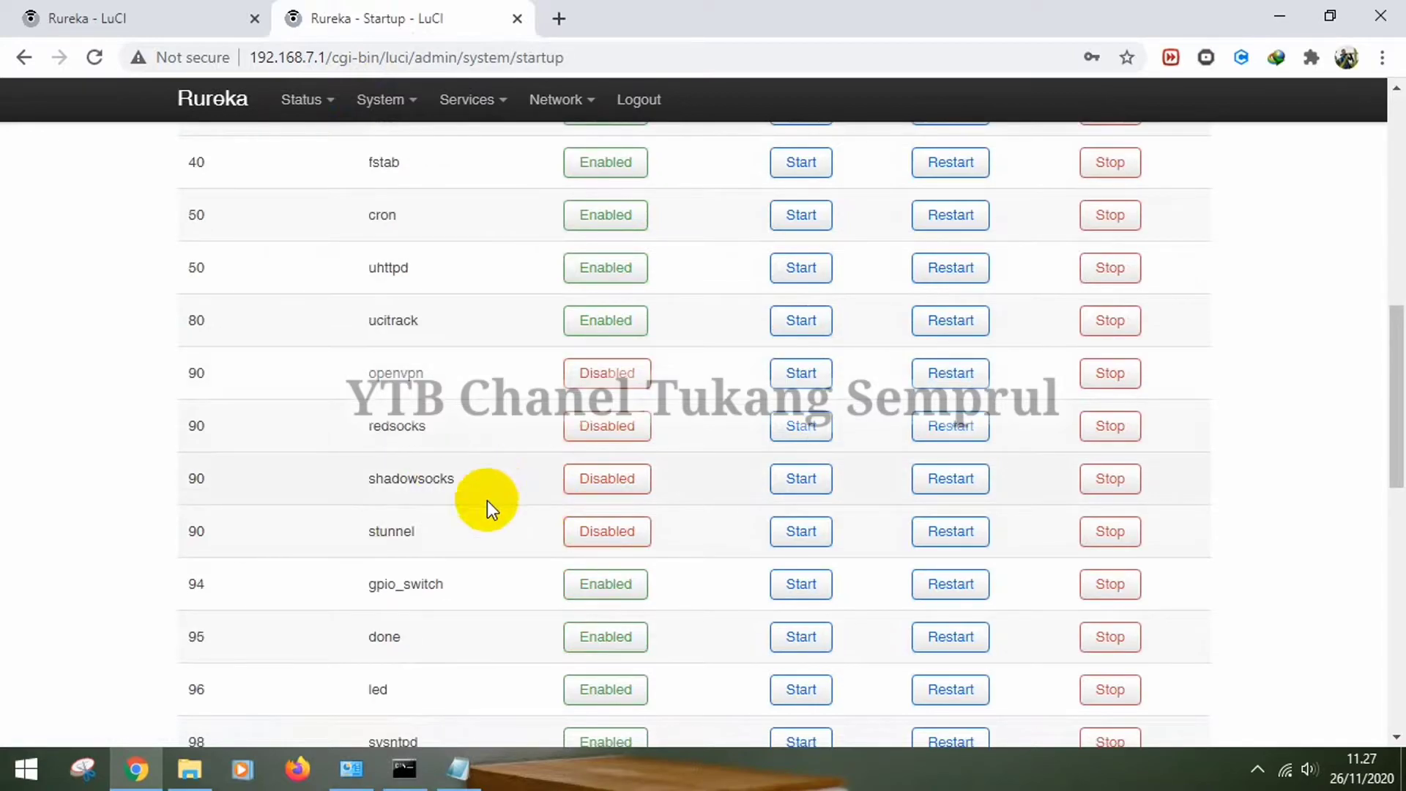
pyautogui.click(607, 482)
pyautogui.click(607, 481)
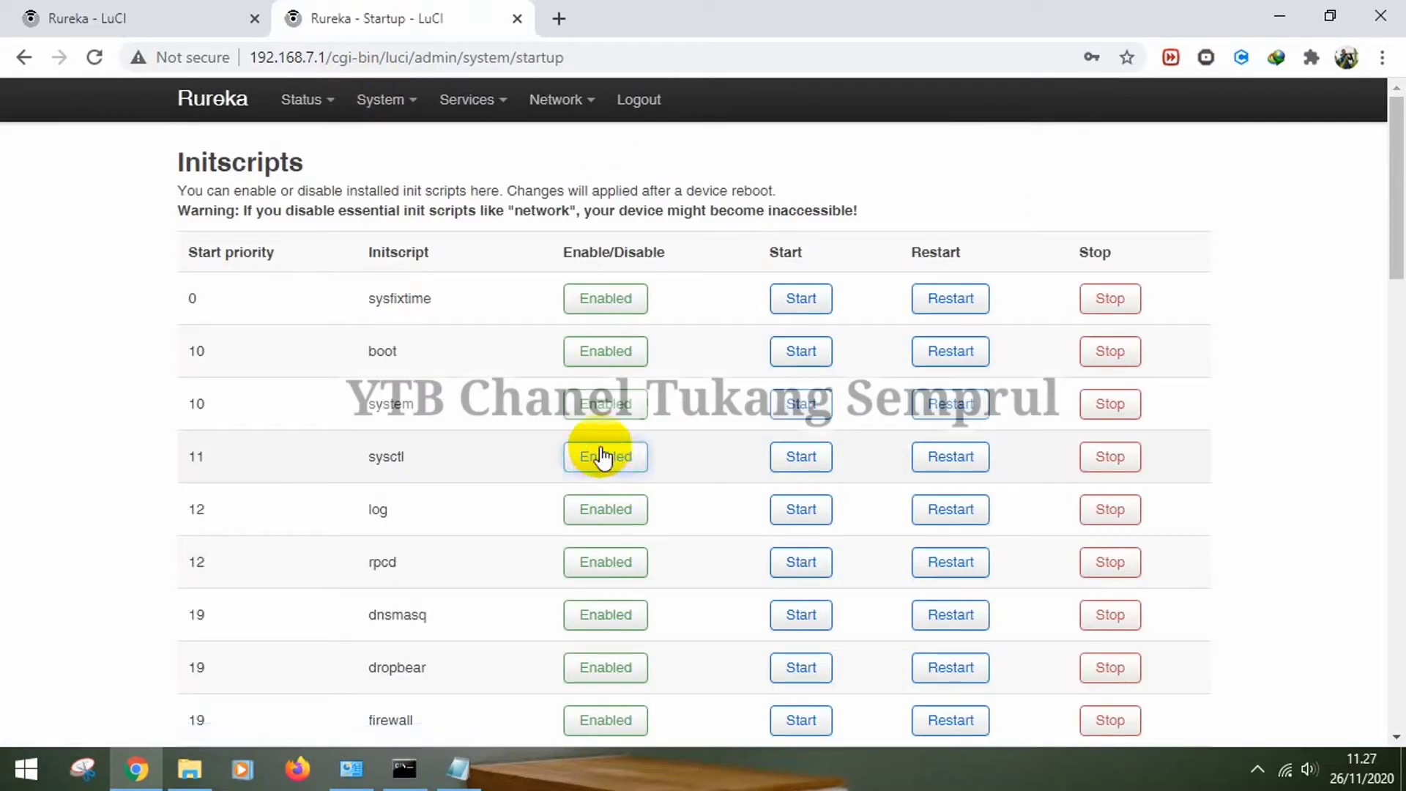
# Restart the shadowsocks service from its Startup entry.
pyautogui.scroll(-6, 604, 462)
pyautogui.scroll(-3, 605, 455)
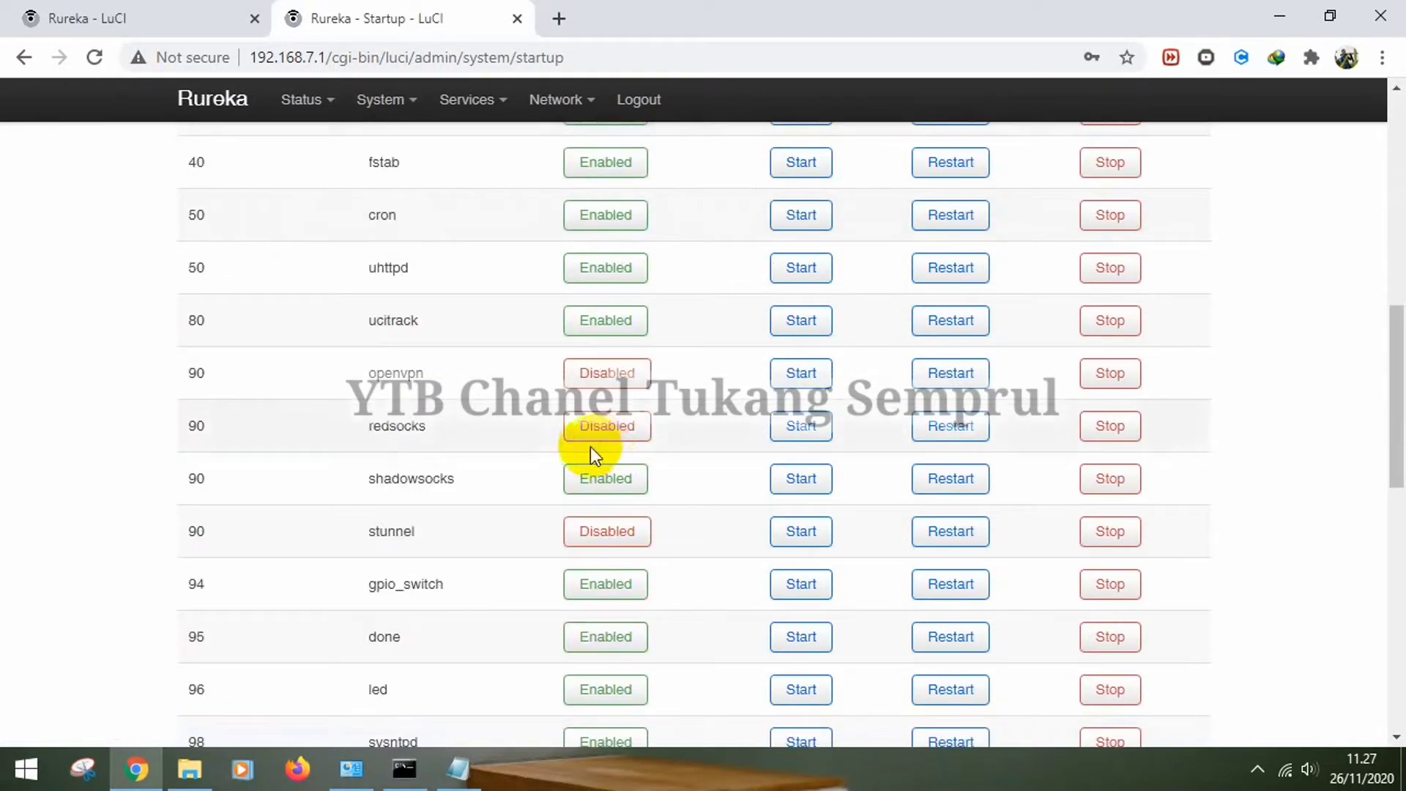
pyautogui.click(940, 483)
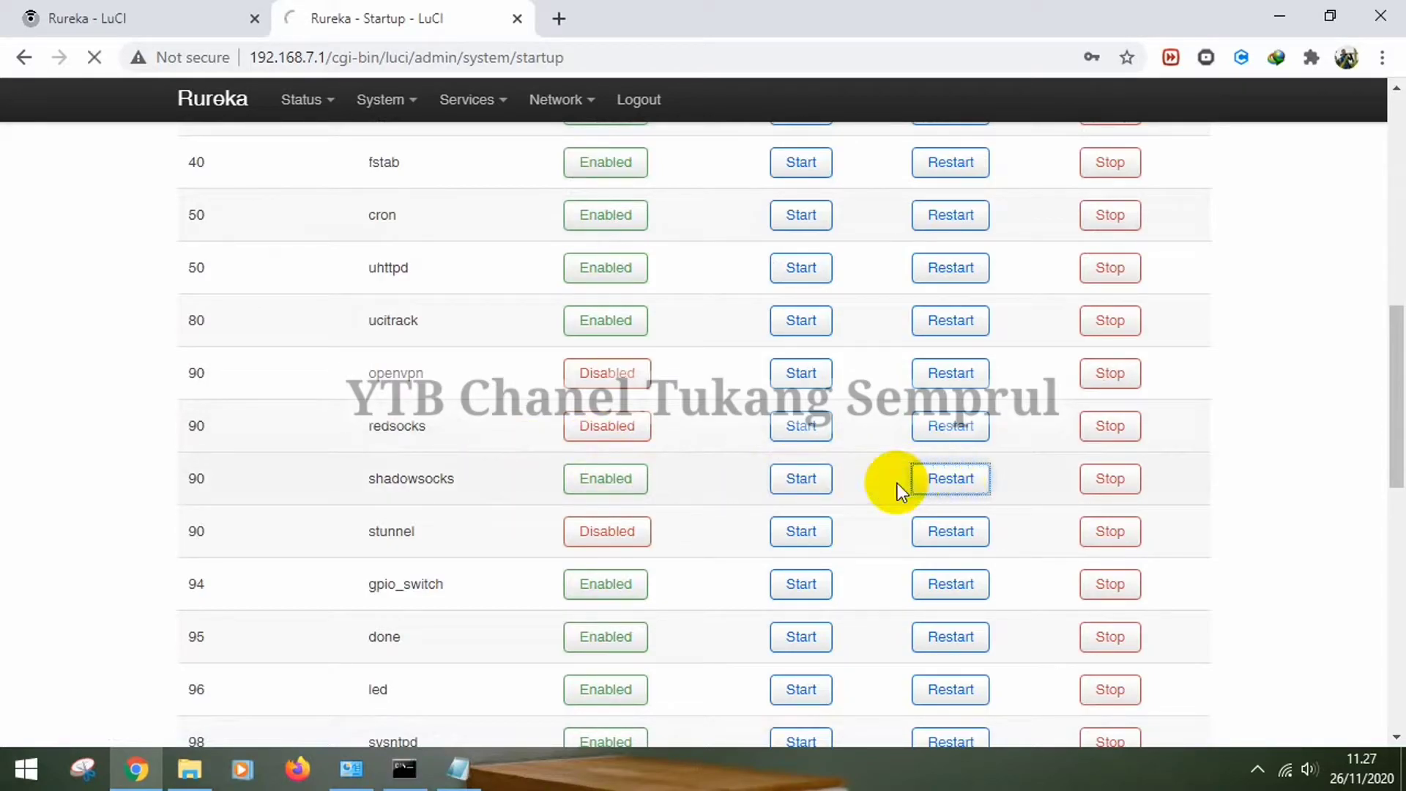
pyautogui.click(613, 545)
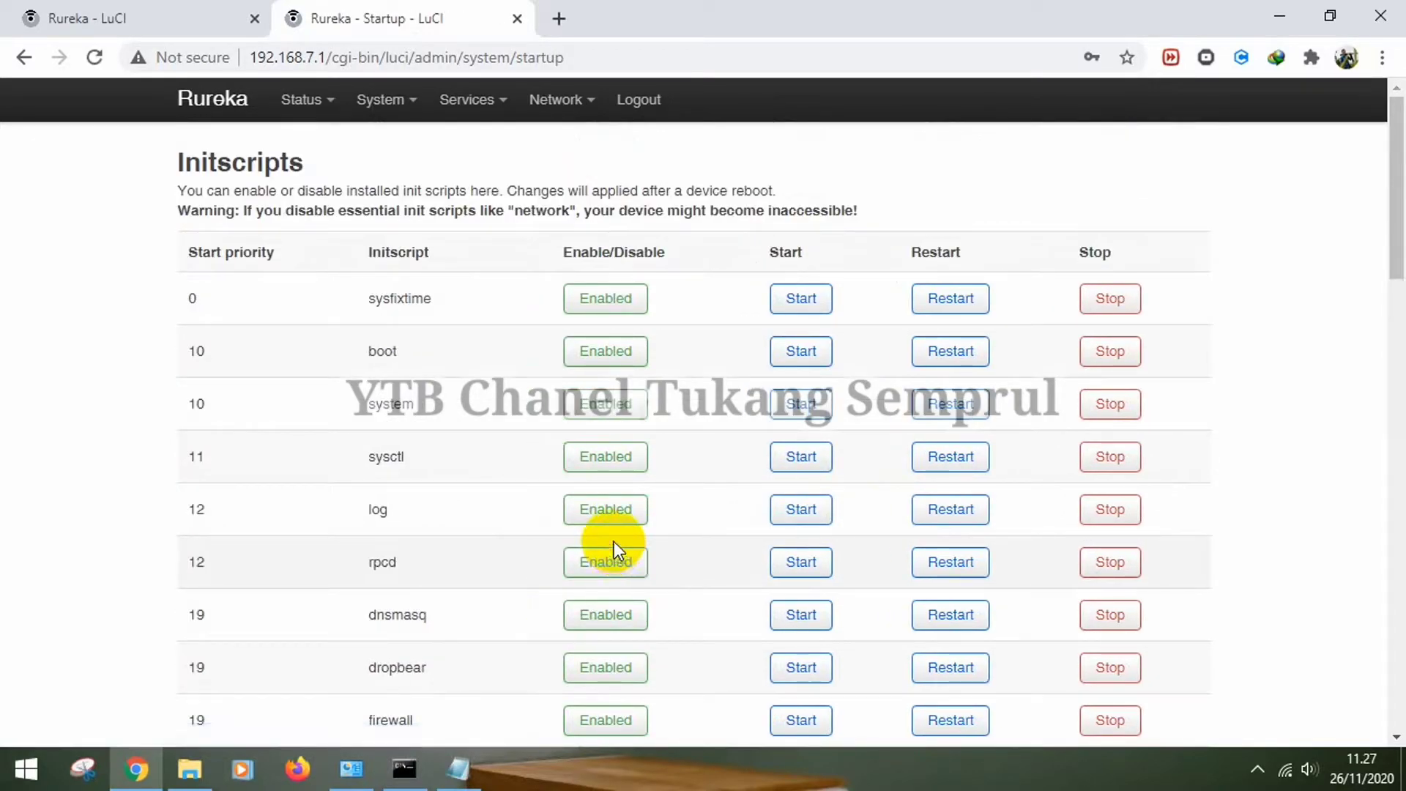
# Dismiss Chrome's password warning, verify all three proxies RUNNING, and start a new tab.
pyautogui.click(422, 114)
pyautogui.moveTo(464, 121)
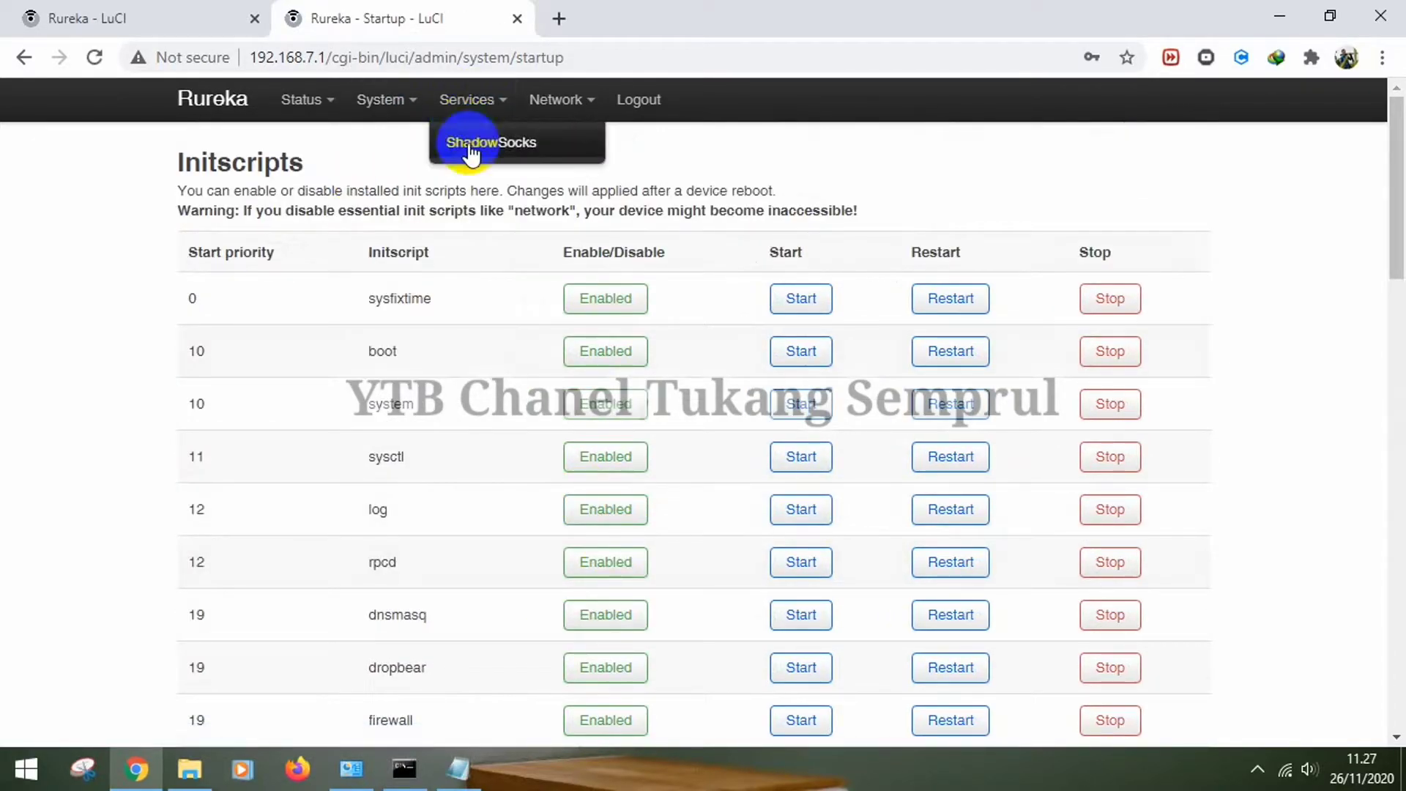
pyautogui.click(469, 146)
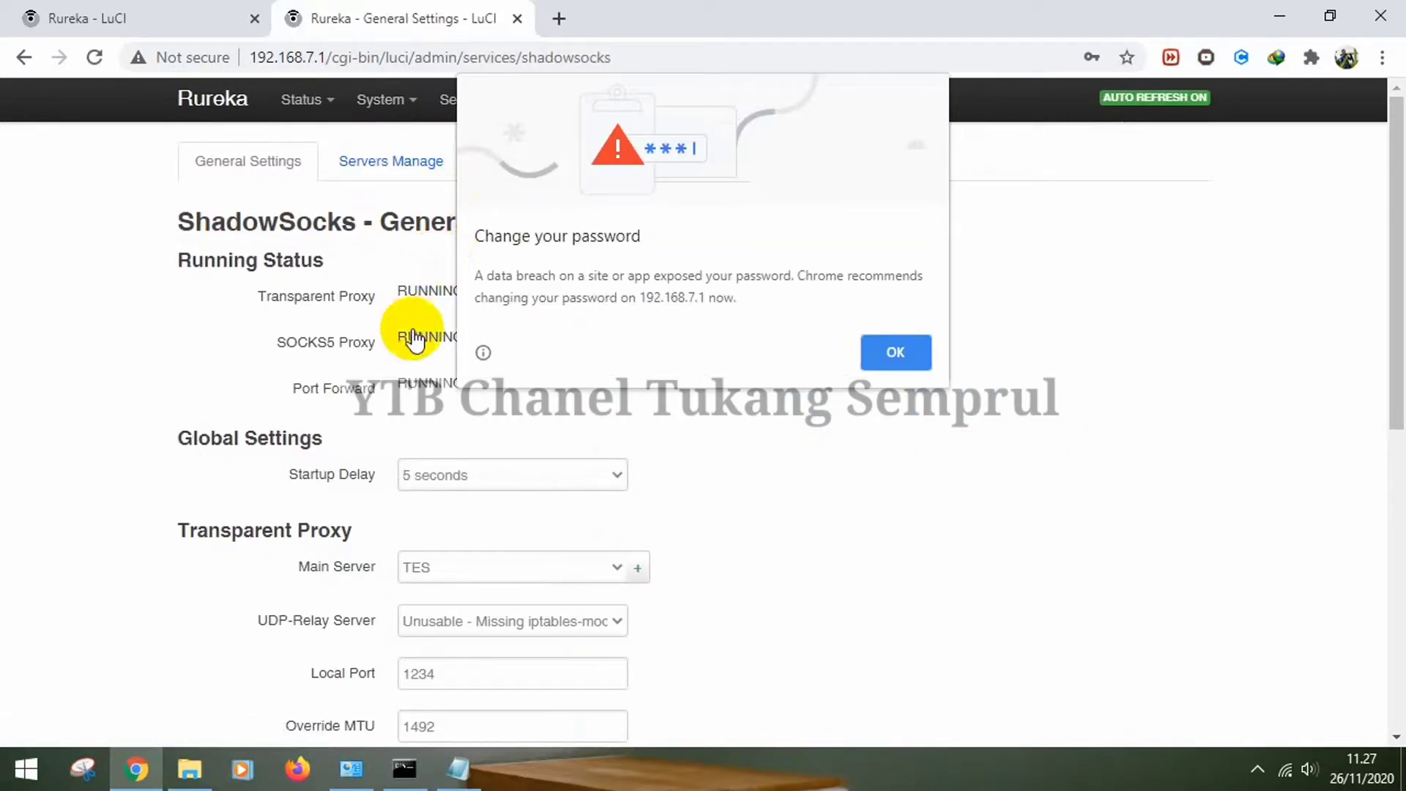
pyautogui.click(896, 354)
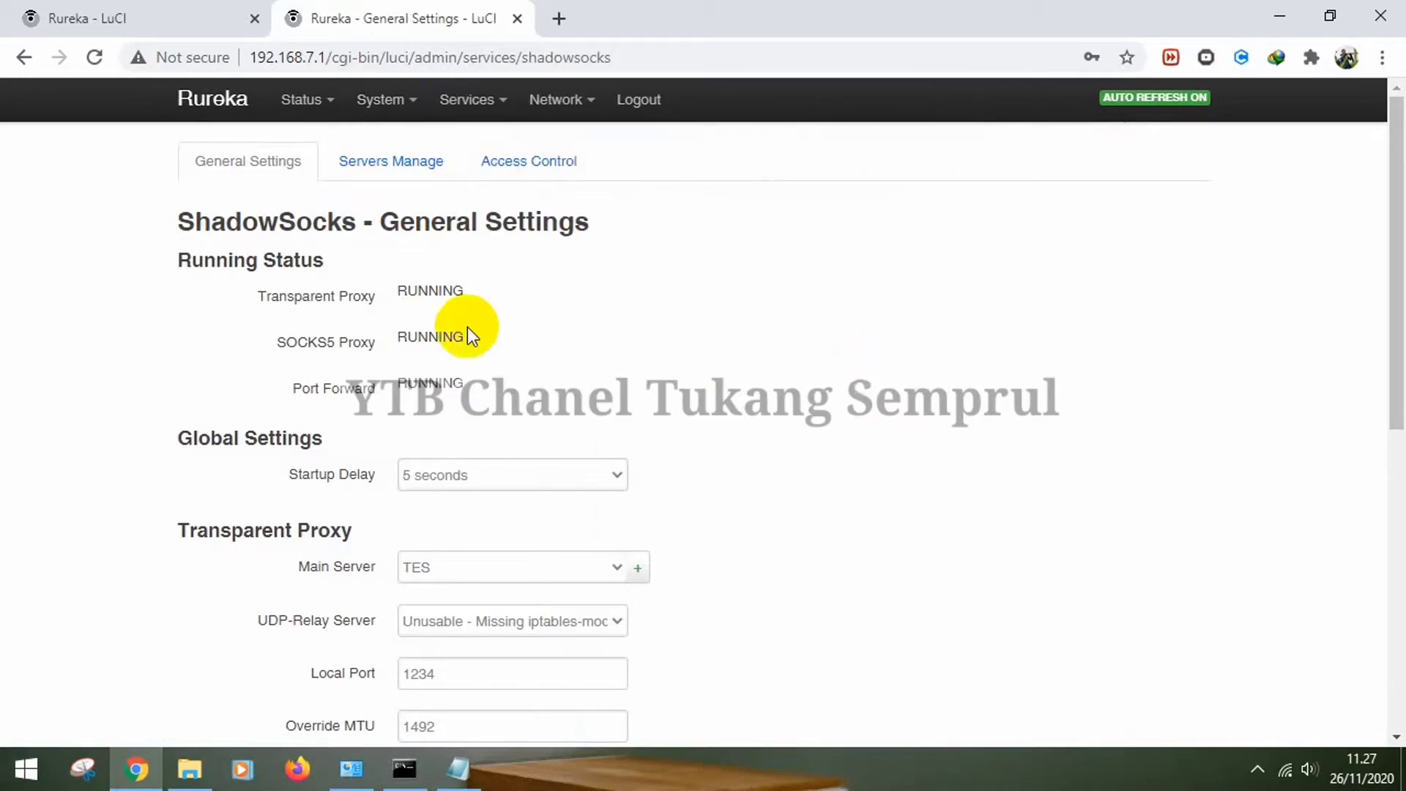
pyautogui.scroll(-4, 441, 485)
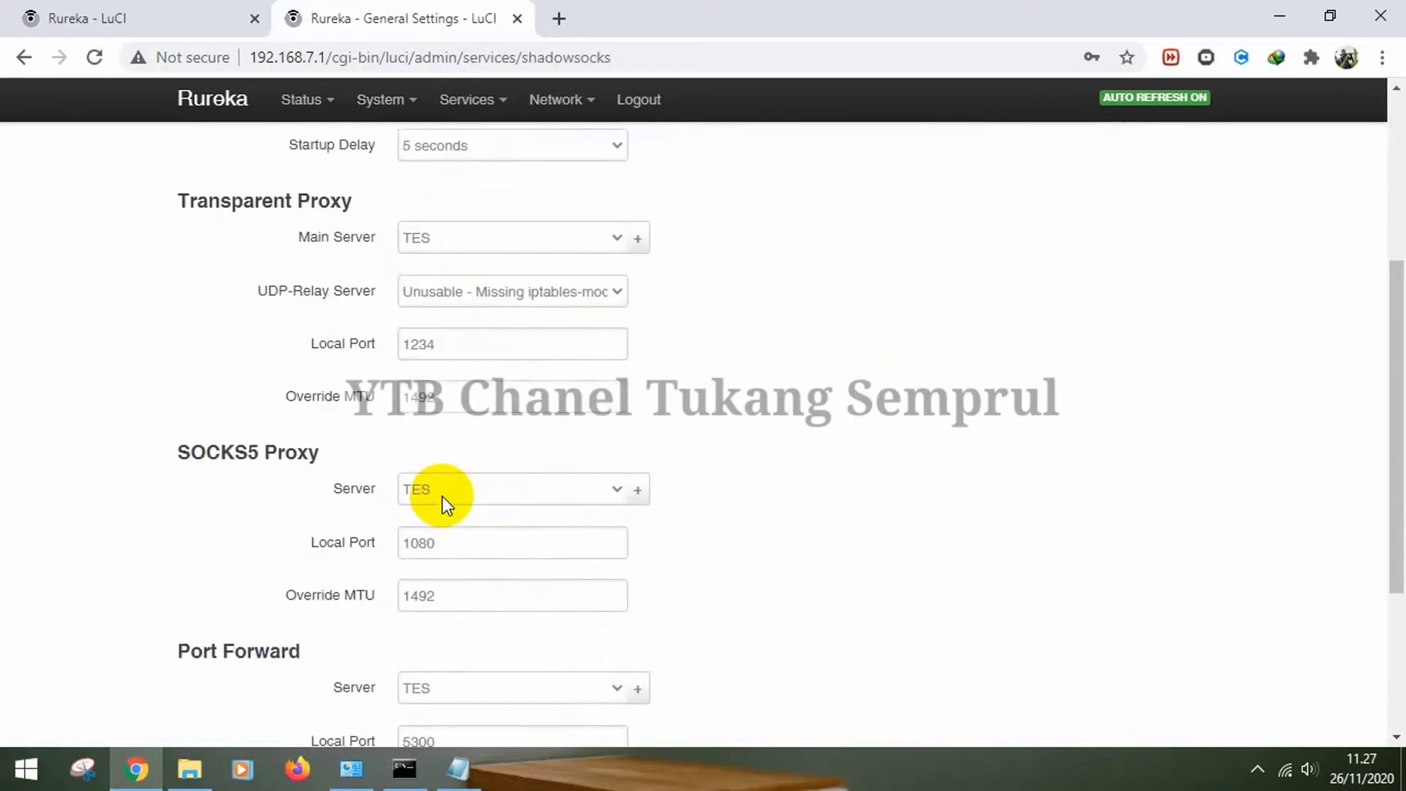
pyautogui.click(555, 20)
pyautogui.click(554, 59)
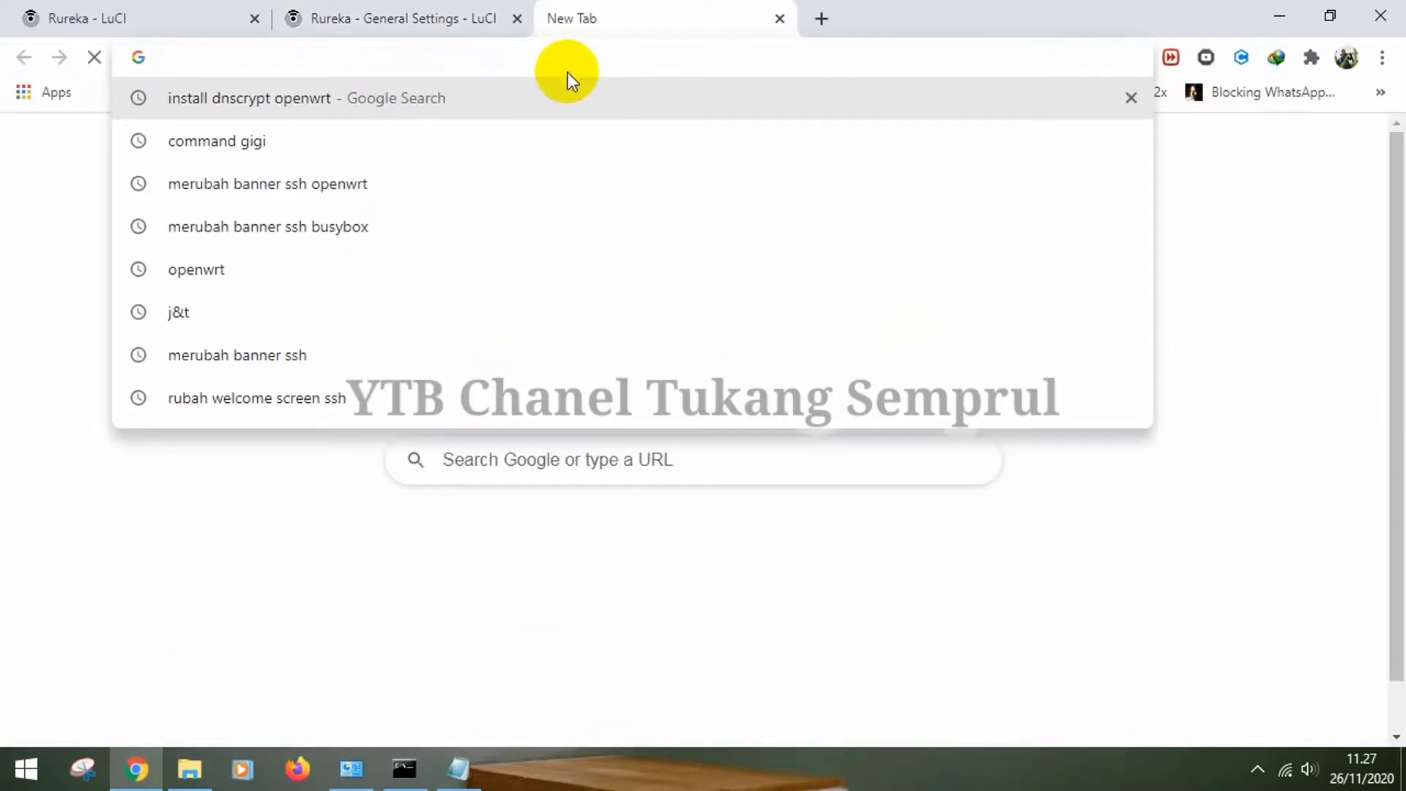
# Load google.com, then open speedtest.net in another tab and close the Google tab.
pyautogui.write('google.com')
pyautogui.press('Return')
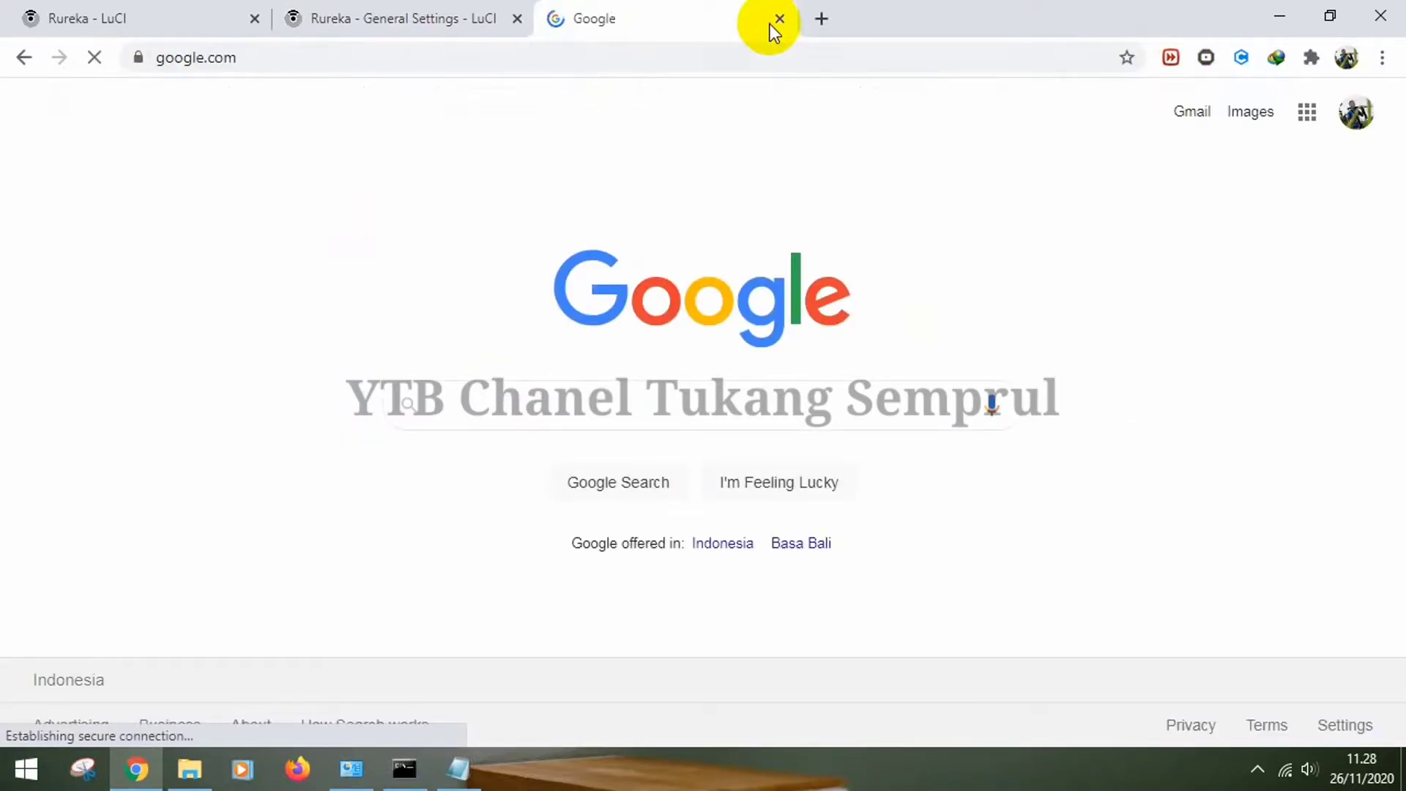
pyautogui.click(812, 19)
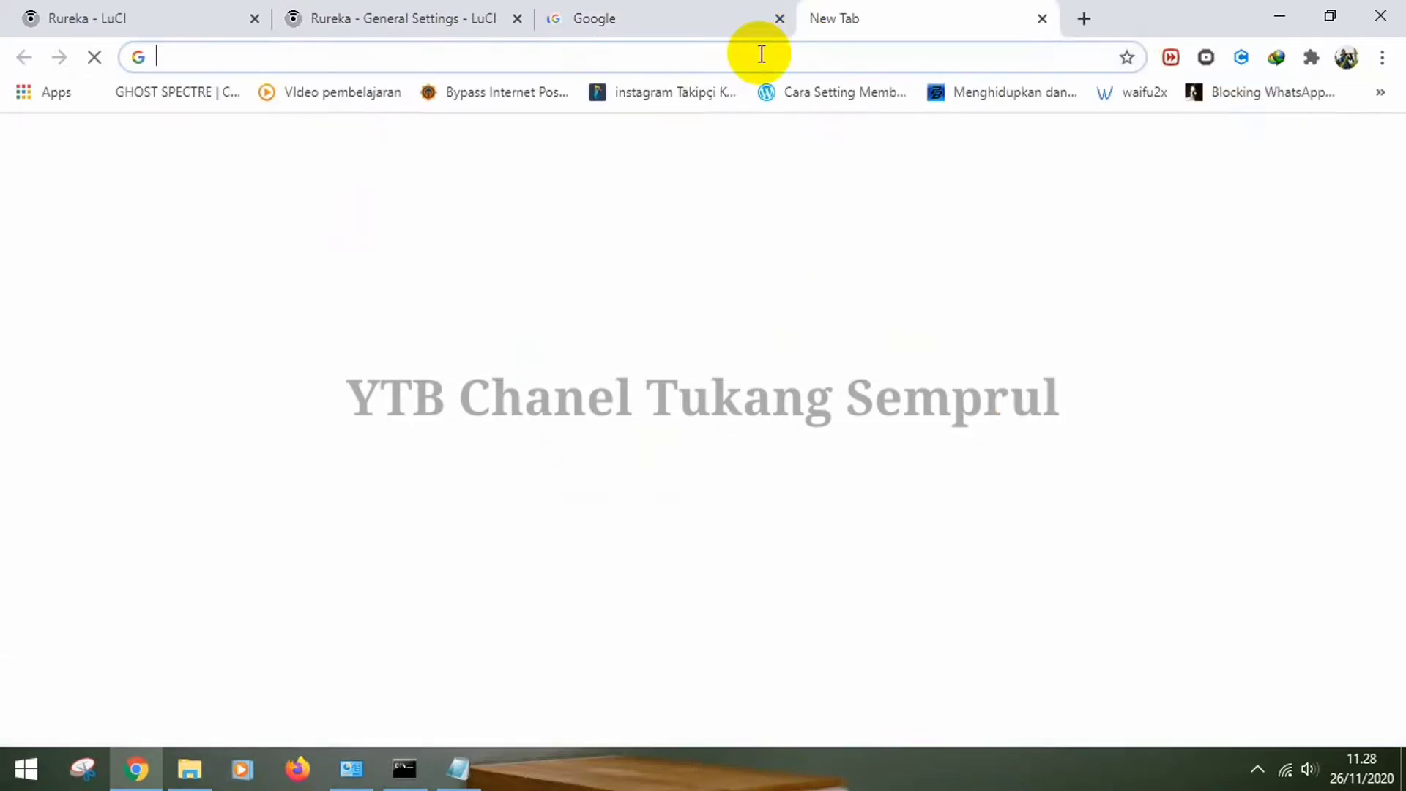
pyautogui.click(753, 59)
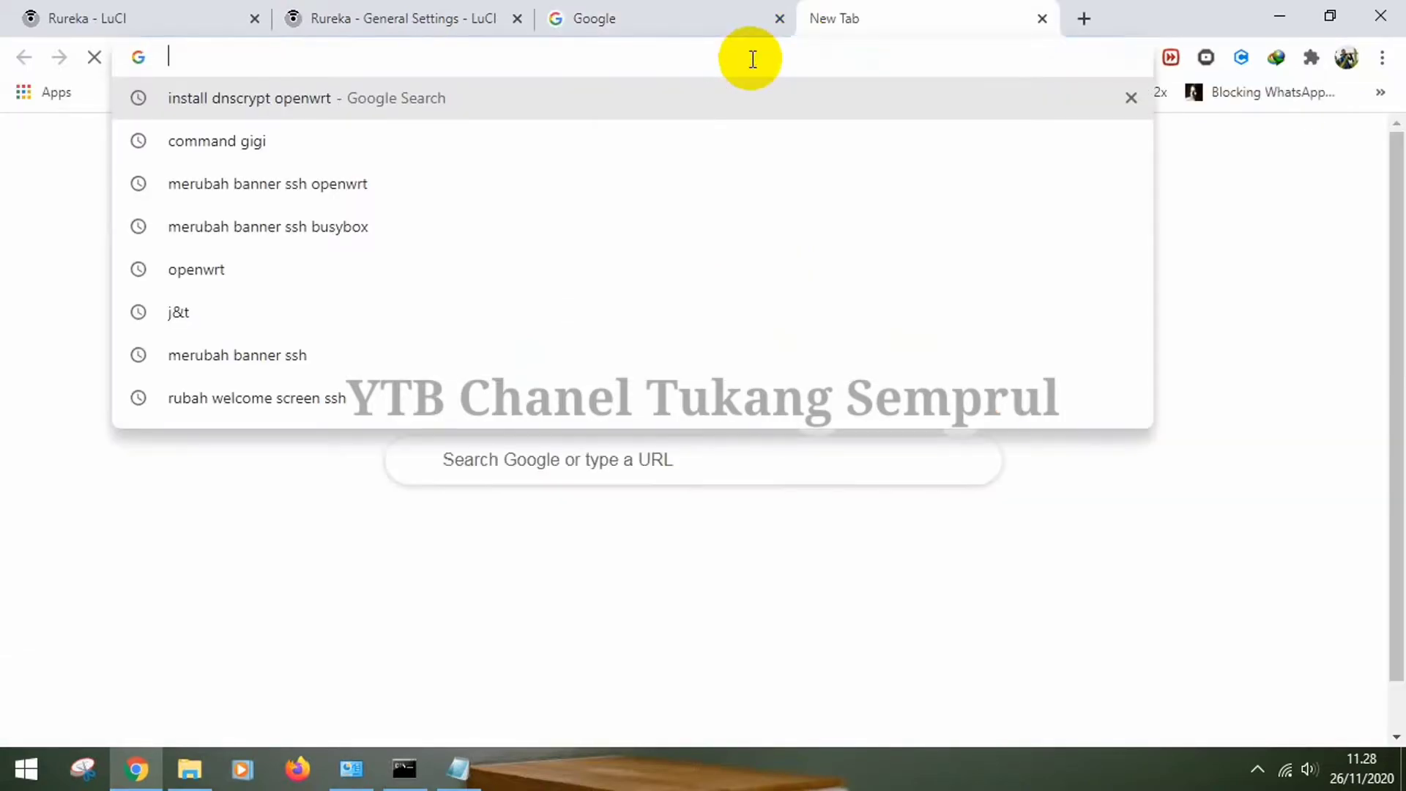
pyautogui.write('sp')
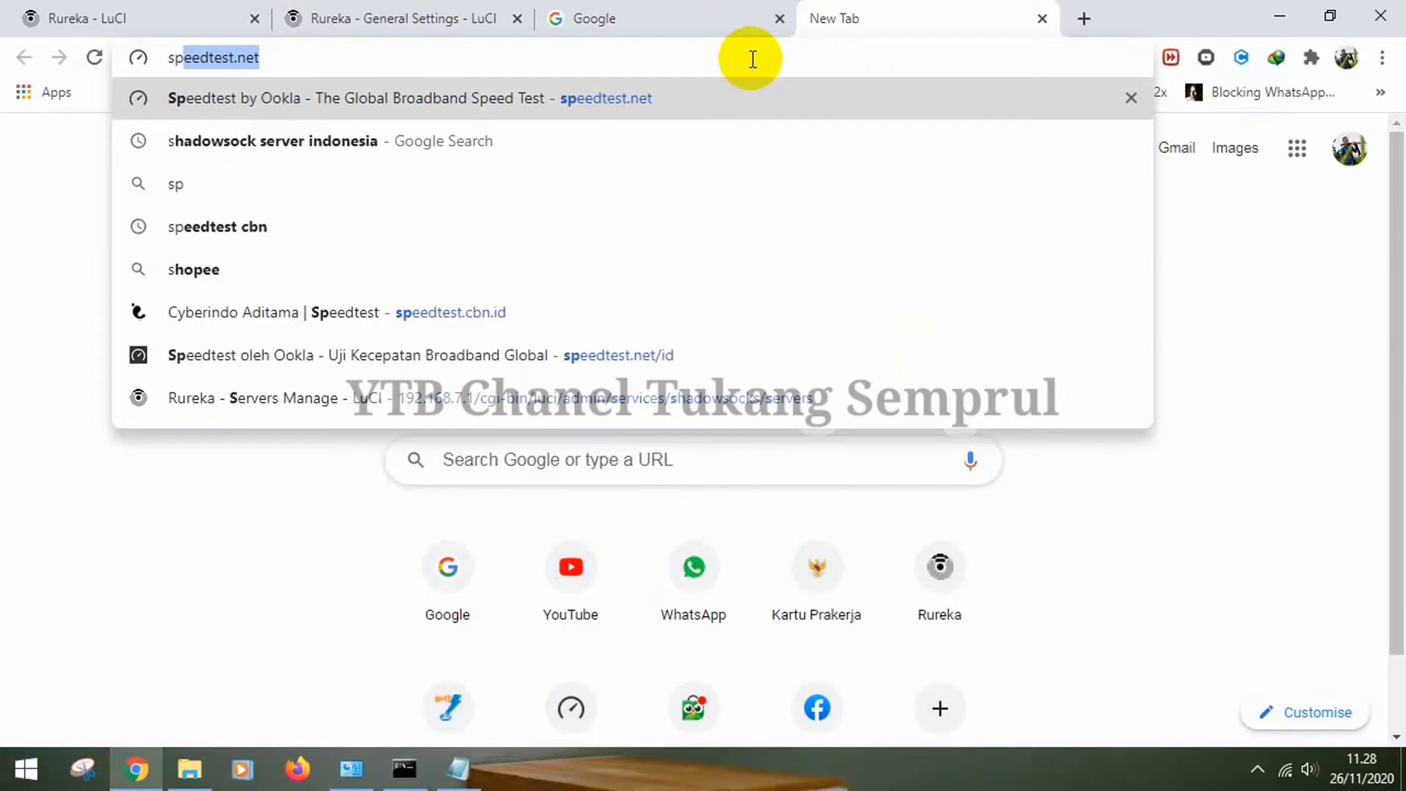
pyautogui.press('Return')
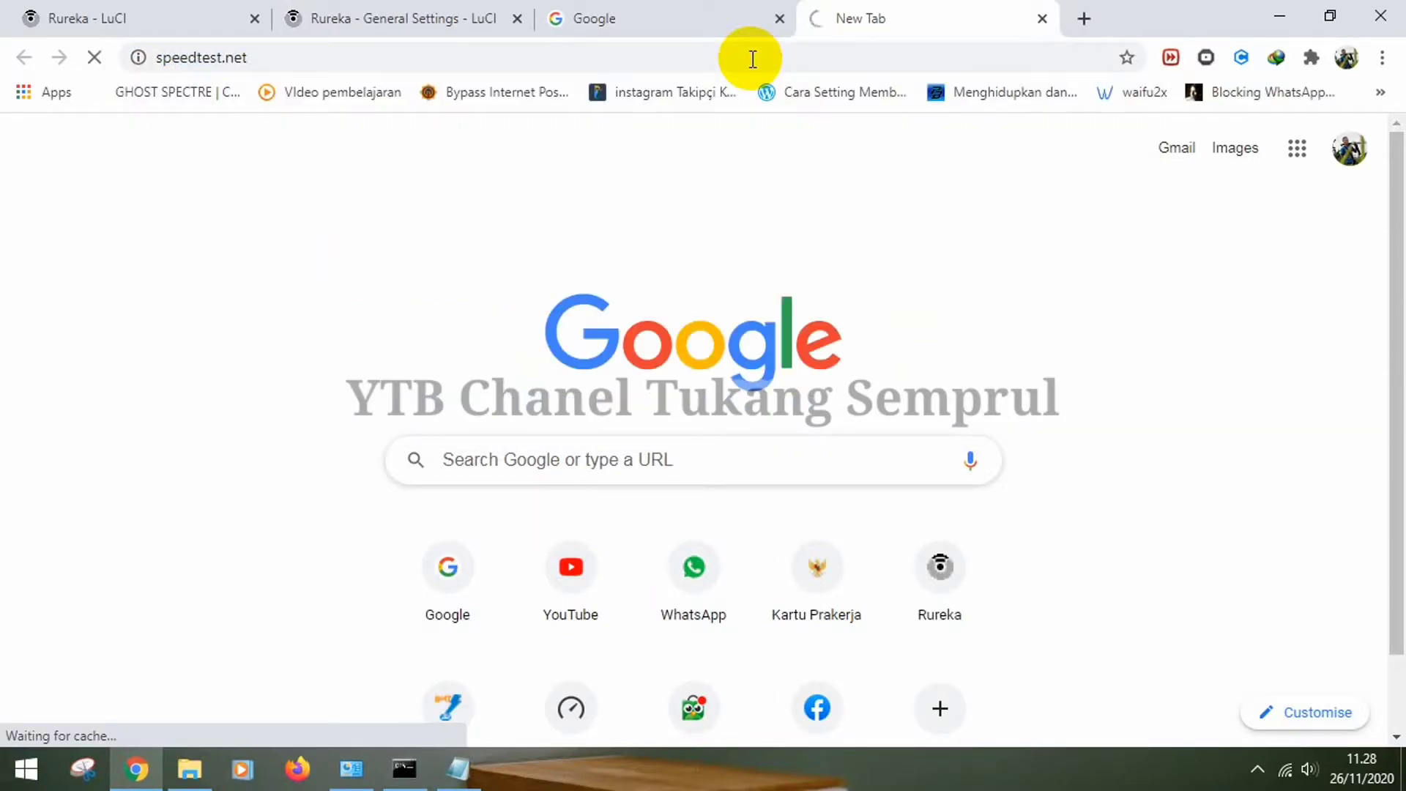
pyautogui.click(780, 20)
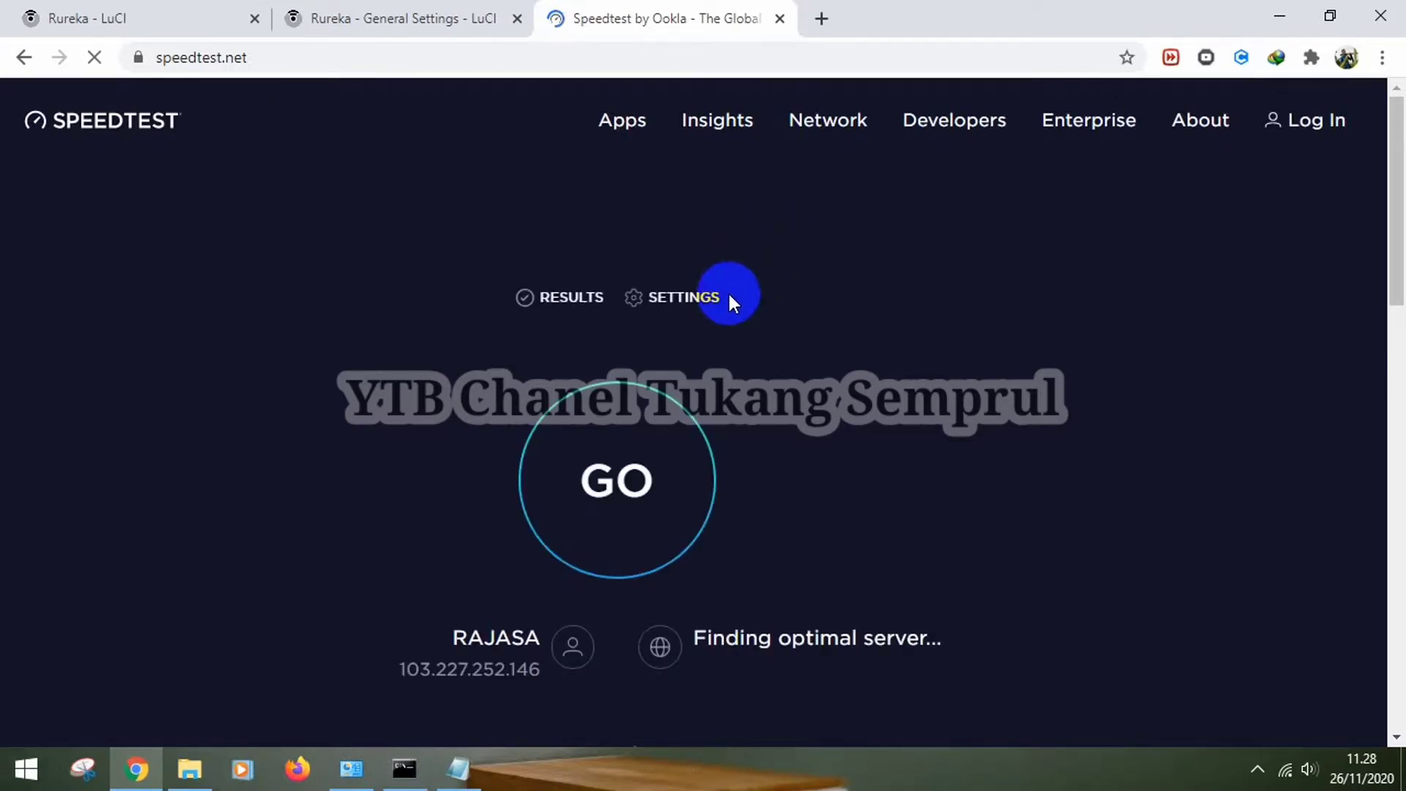
# Run the Speedtest with GO and close the Download Test Error socket-error dialog.
pyautogui.scroll(-1, 727, 292)
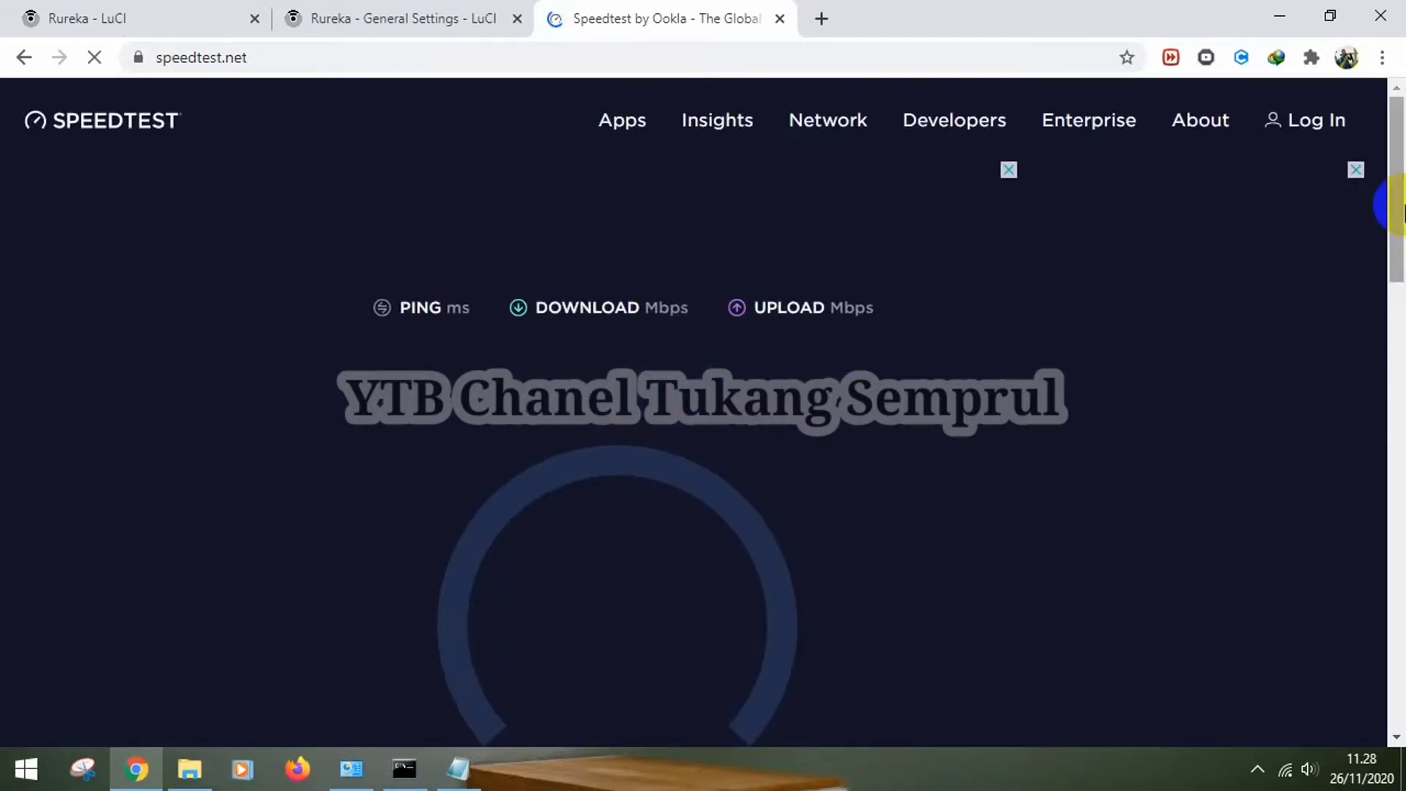
pyautogui.moveTo(1399, 207); pyautogui.dragTo(1376, 270)
pyautogui.click(1253, 269)
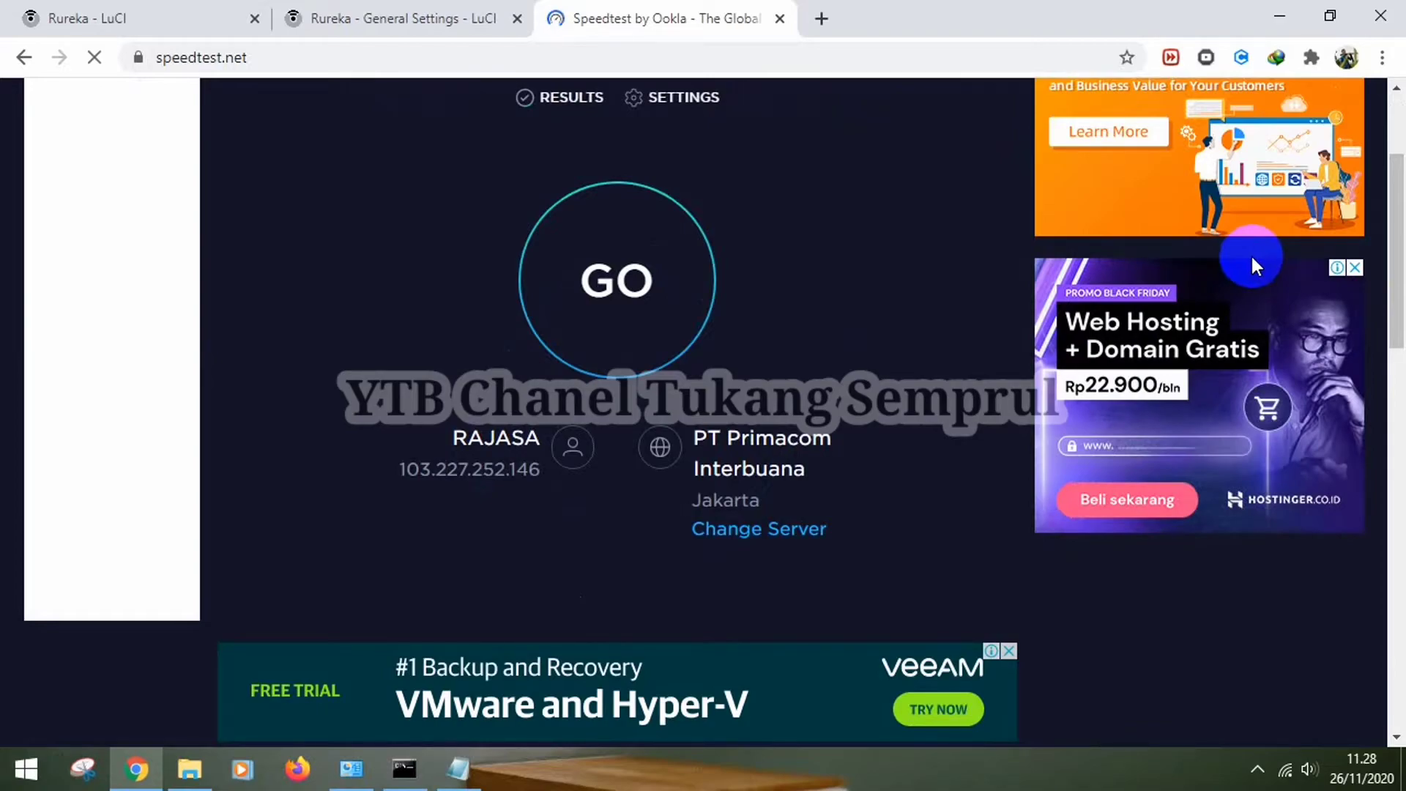
pyautogui.click(641, 272)
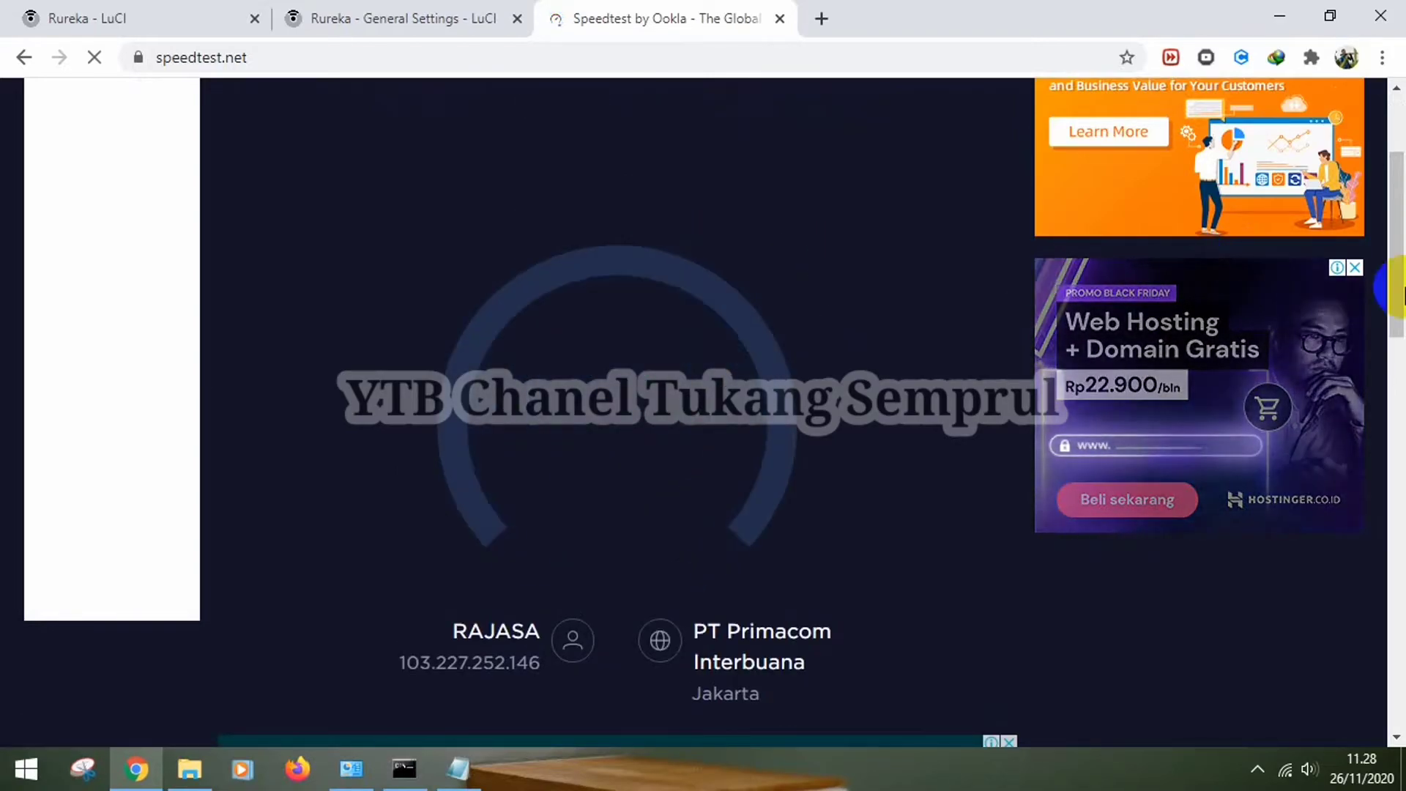
pyautogui.scroll(1, 1394, 286)
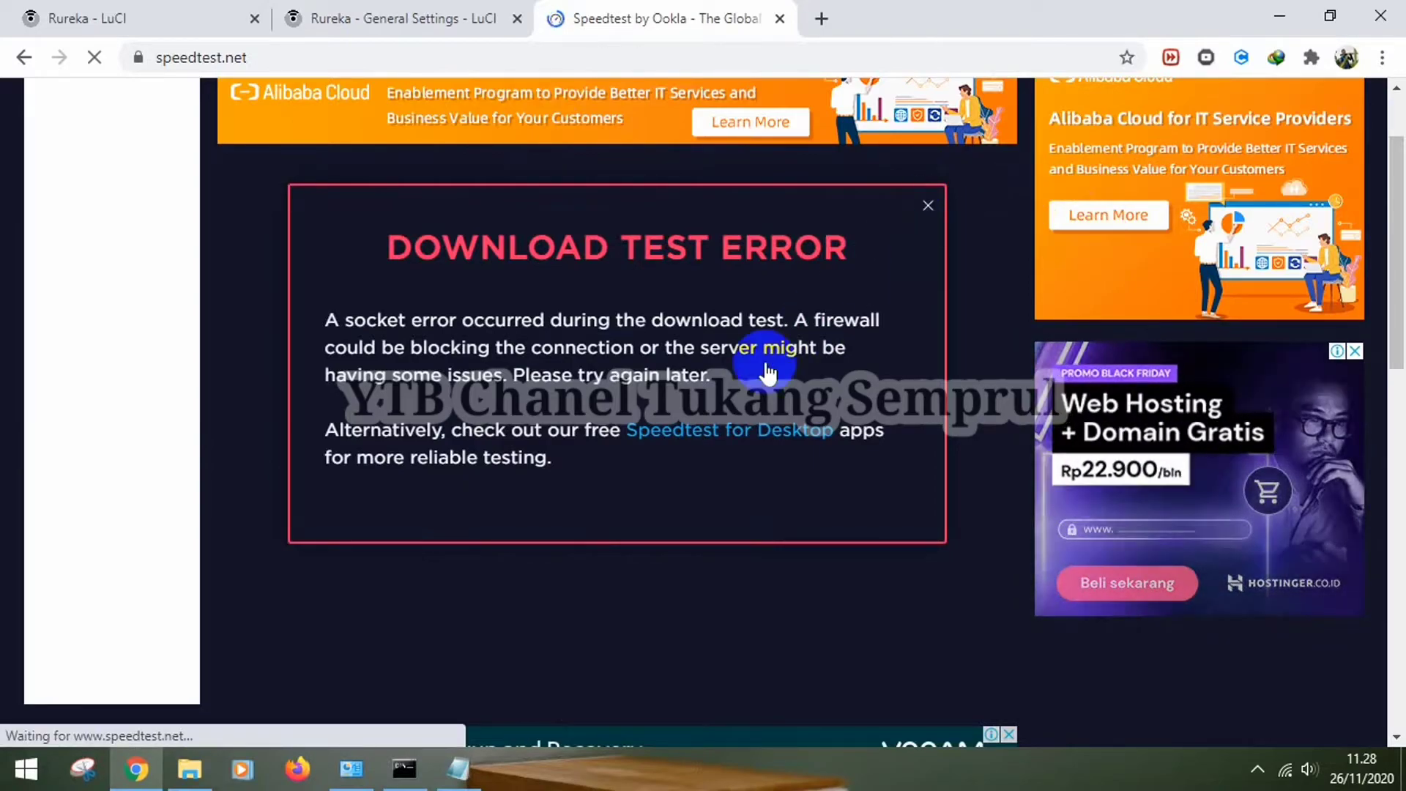
pyautogui.click(928, 206)
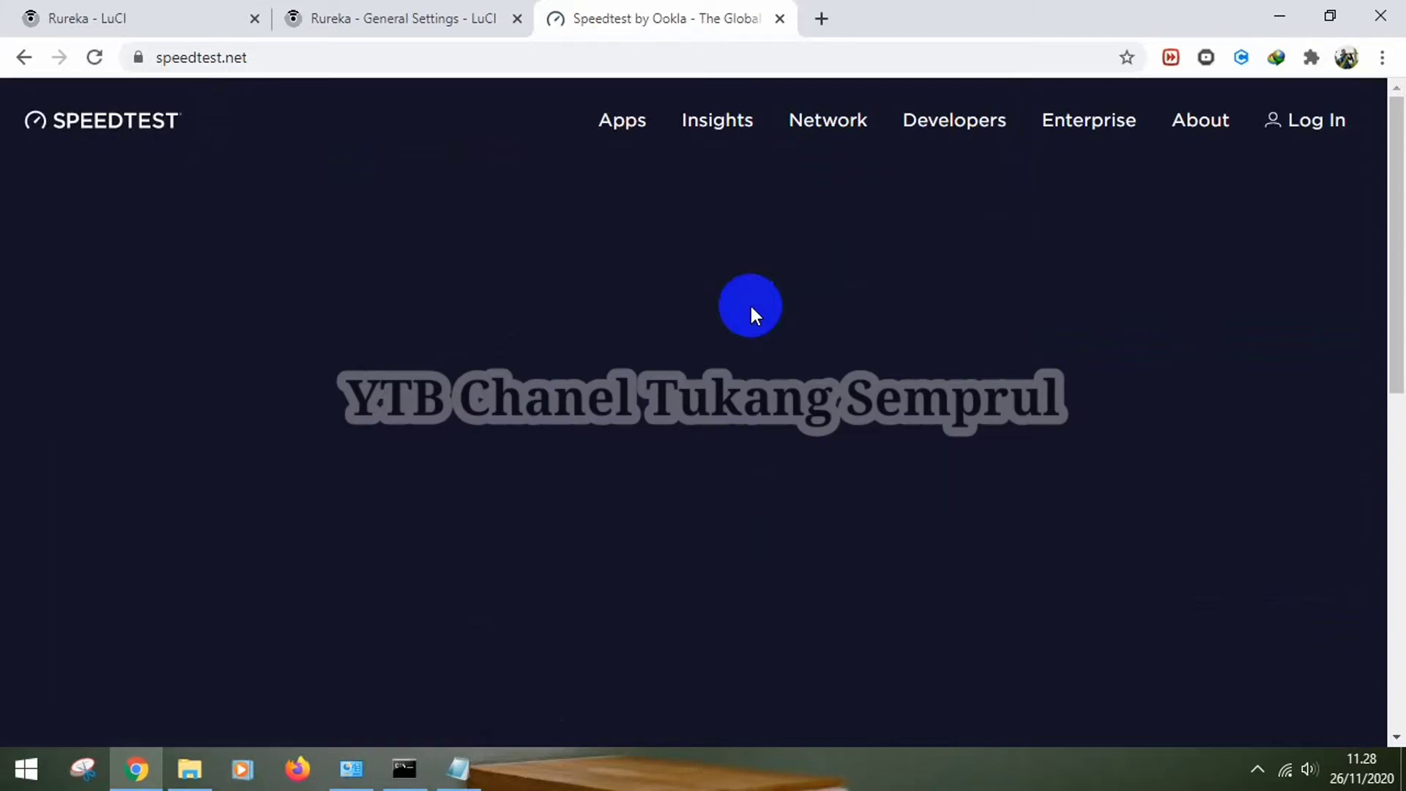
# Rerun the Speedtest, which returns 65 ms ping and 18.54 Mbps download.
pyautogui.scroll(-3, 752, 309)
pyautogui.scroll(2, 752, 309)
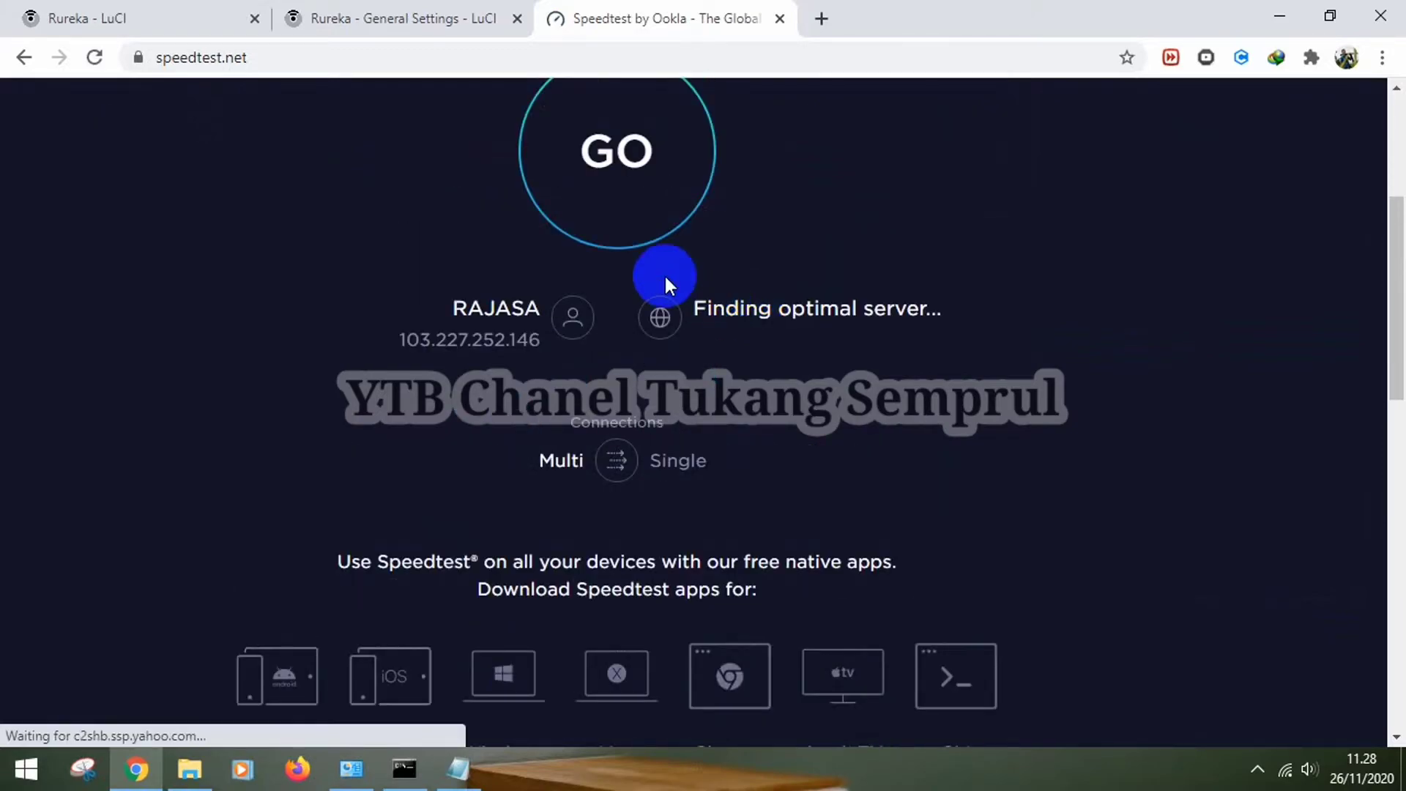
pyautogui.click(648, 205)
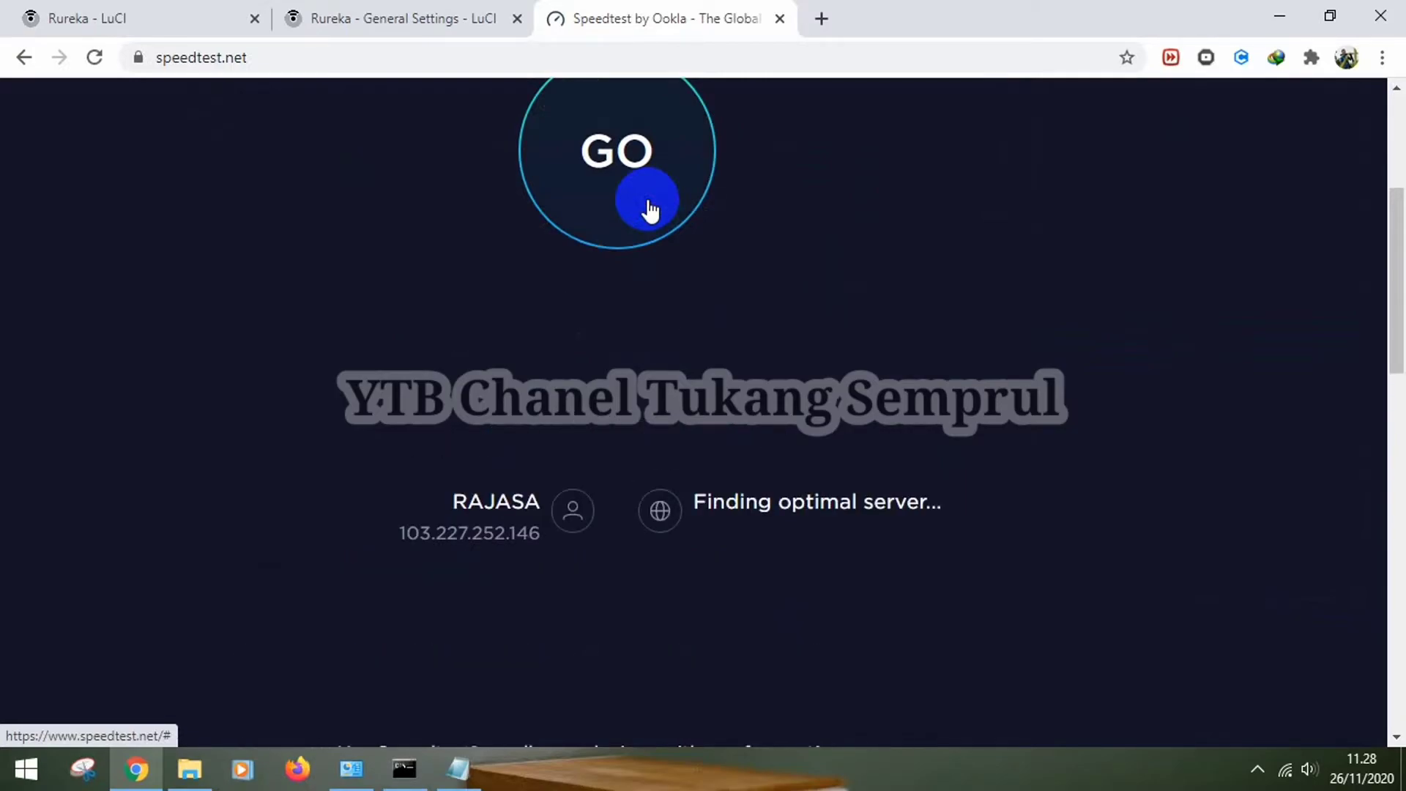
pyautogui.scroll(1, 973, 395)
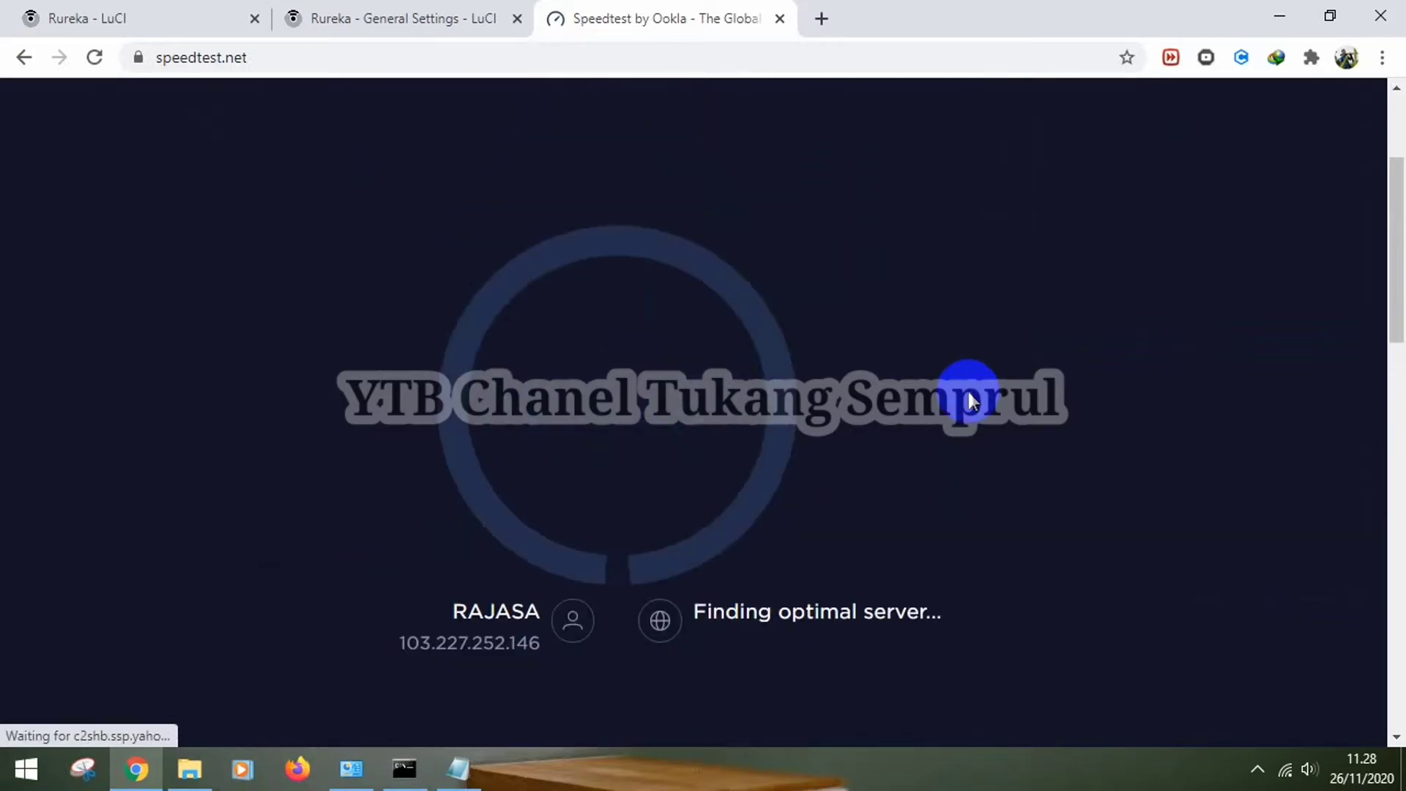
pyautogui.scroll(1, 972, 399)
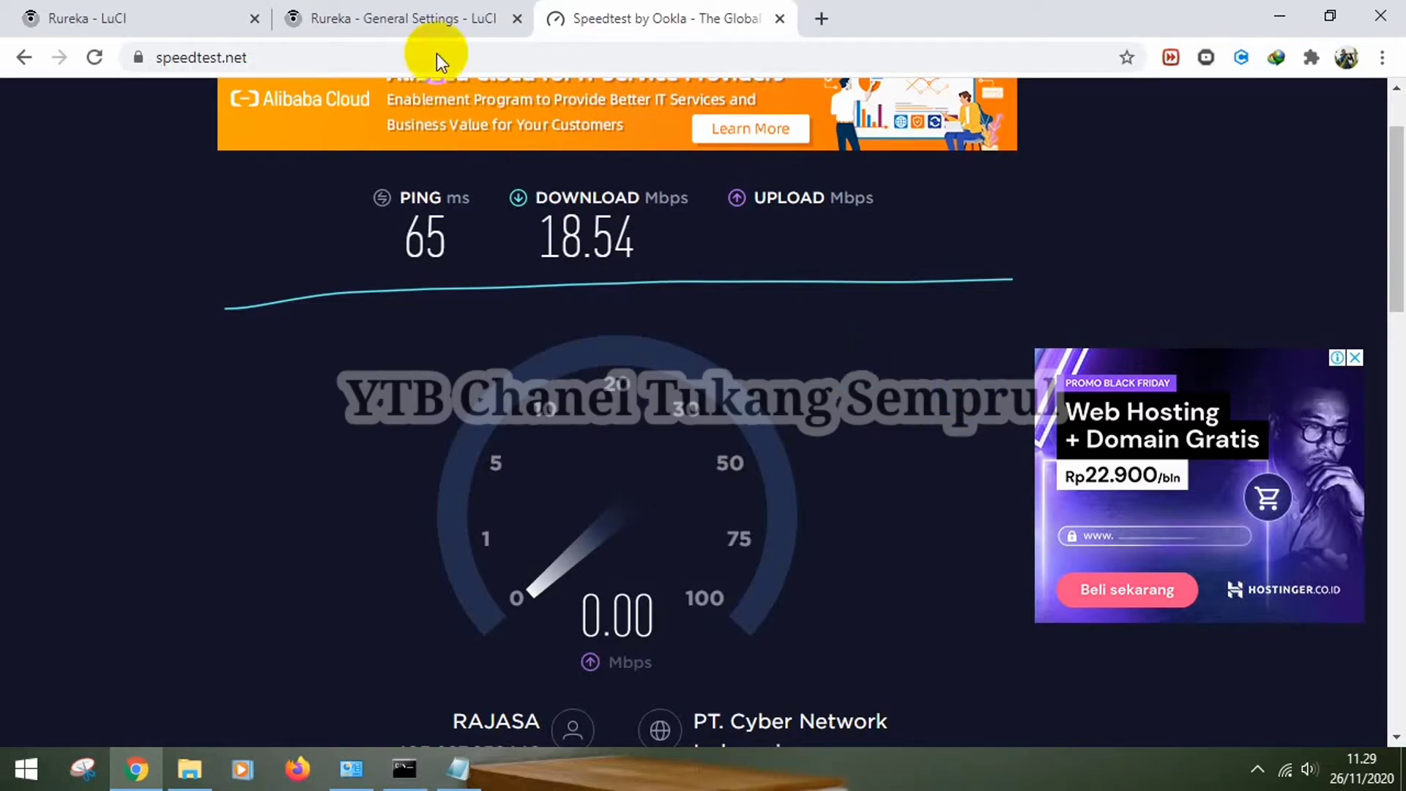
# Set ShadowSocks Main, SOCKS5 and Port Forward servers to Disable and Save & Apply.
pyautogui.click(433, 17)
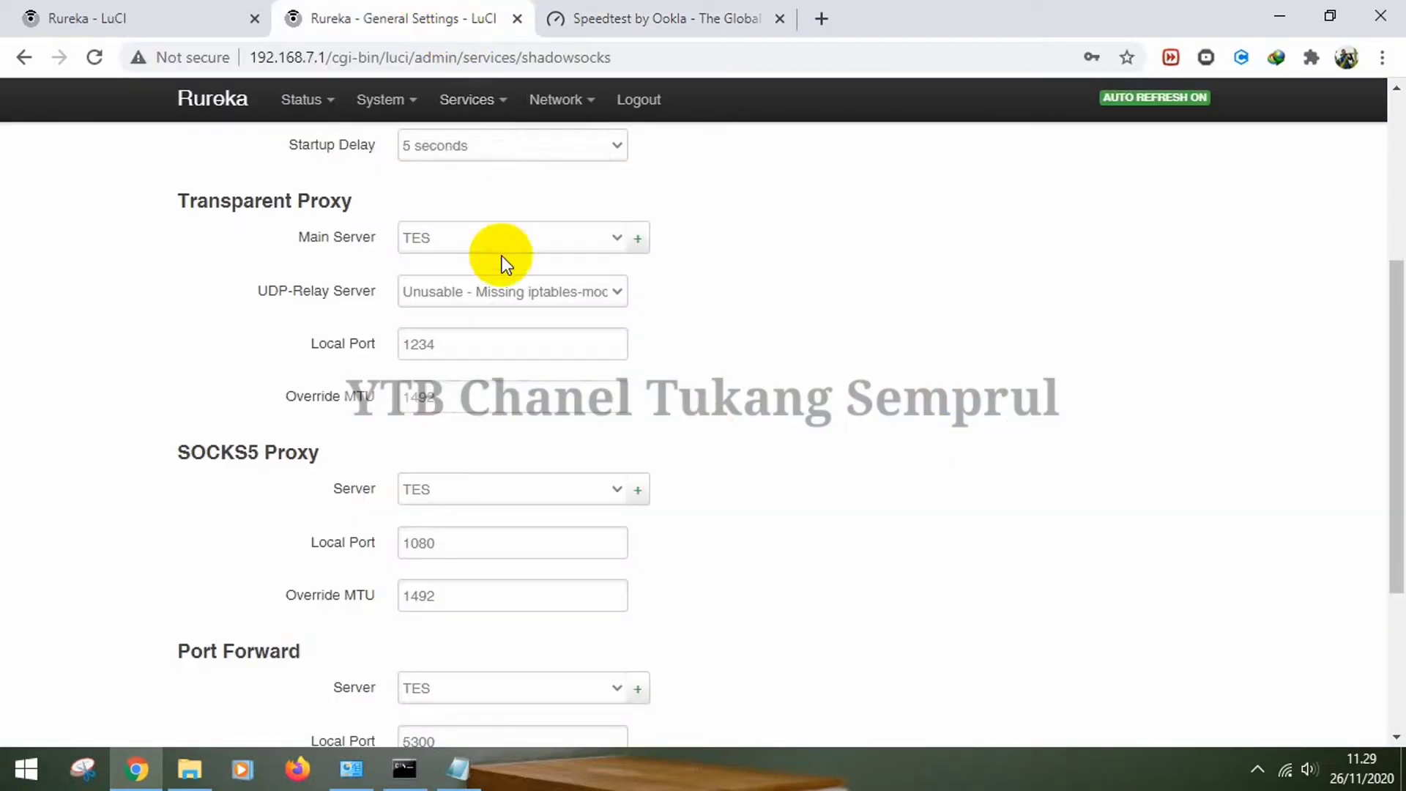
pyautogui.scroll(5, 503, 256)
pyautogui.scroll(-2, 487, 402)
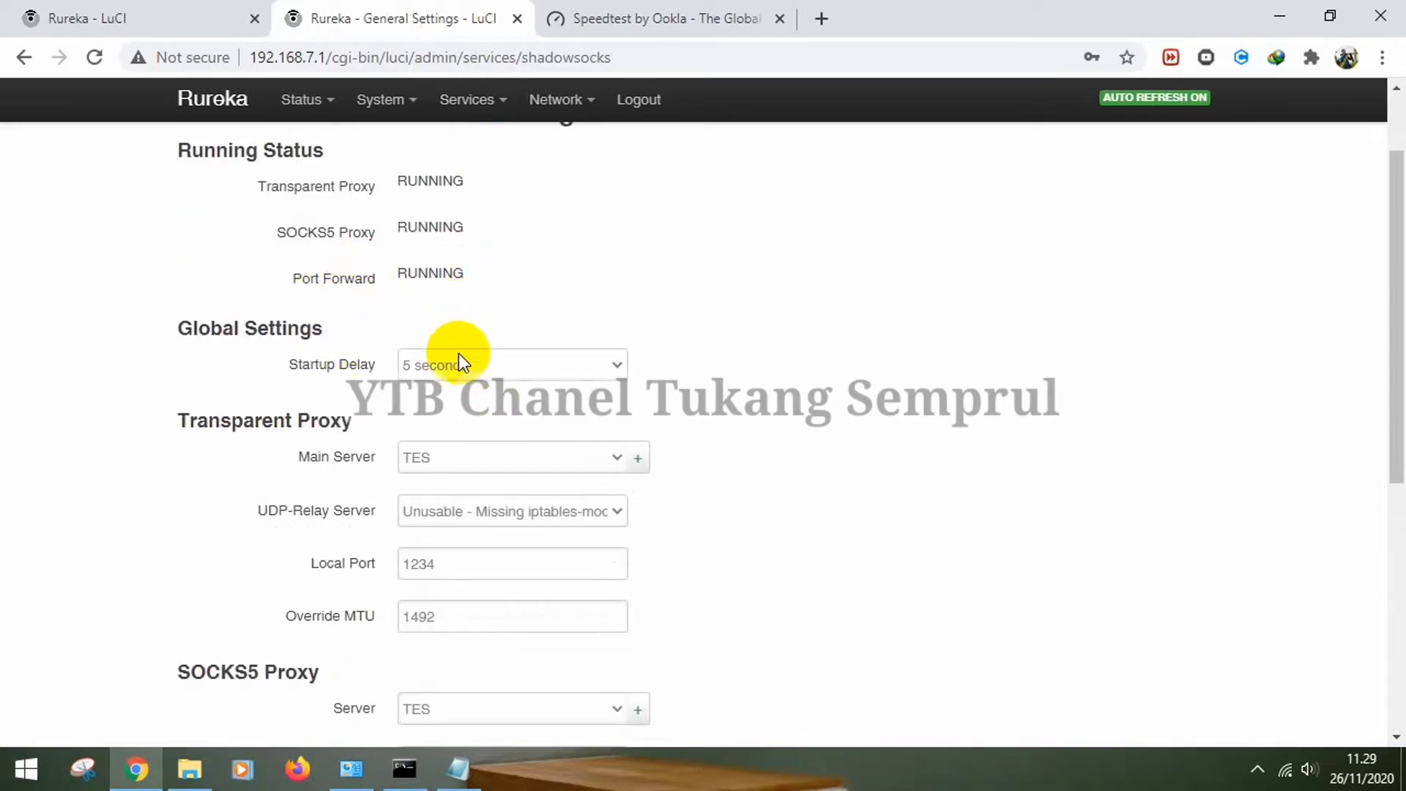
pyautogui.click(568, 454)
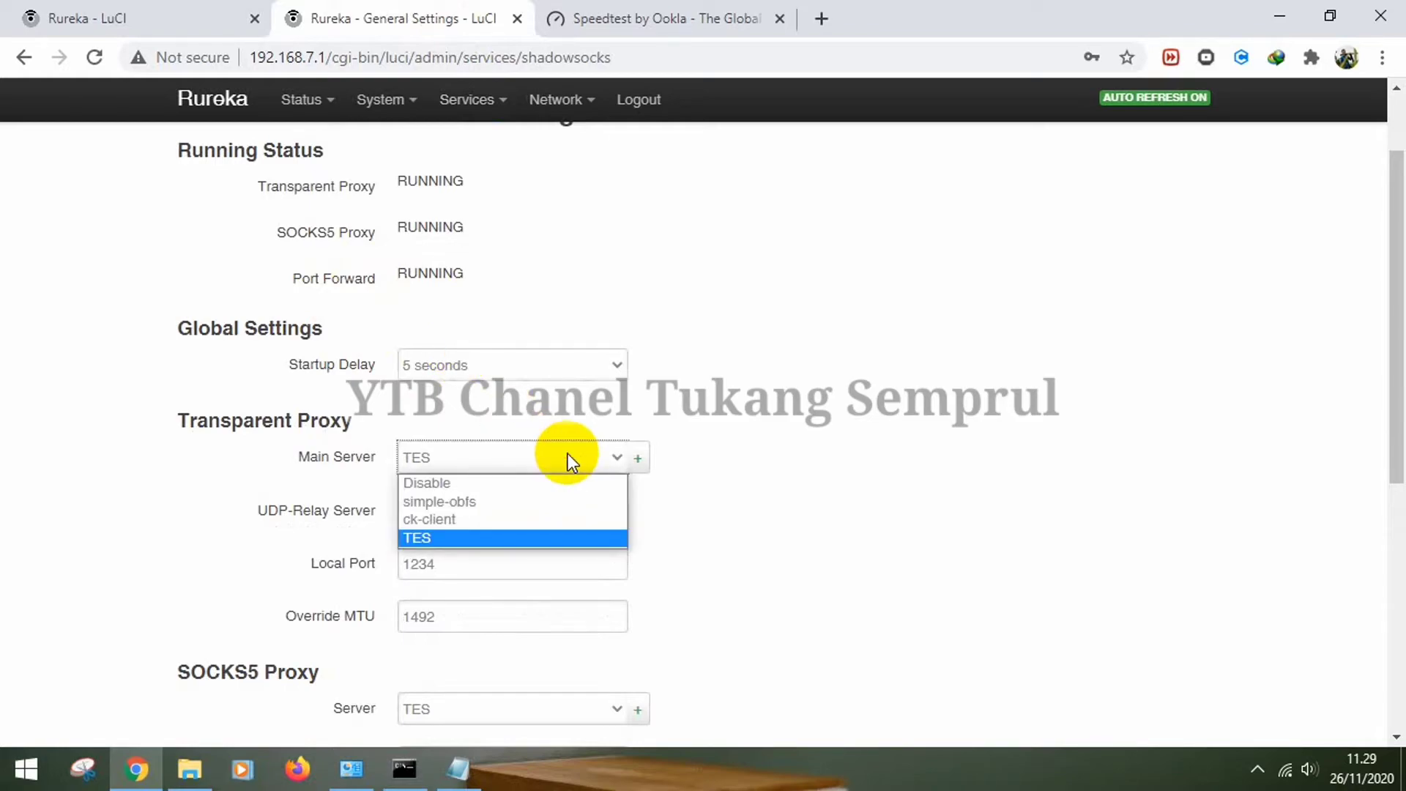
pyautogui.click(511, 484)
pyautogui.scroll(-4, 543, 451)
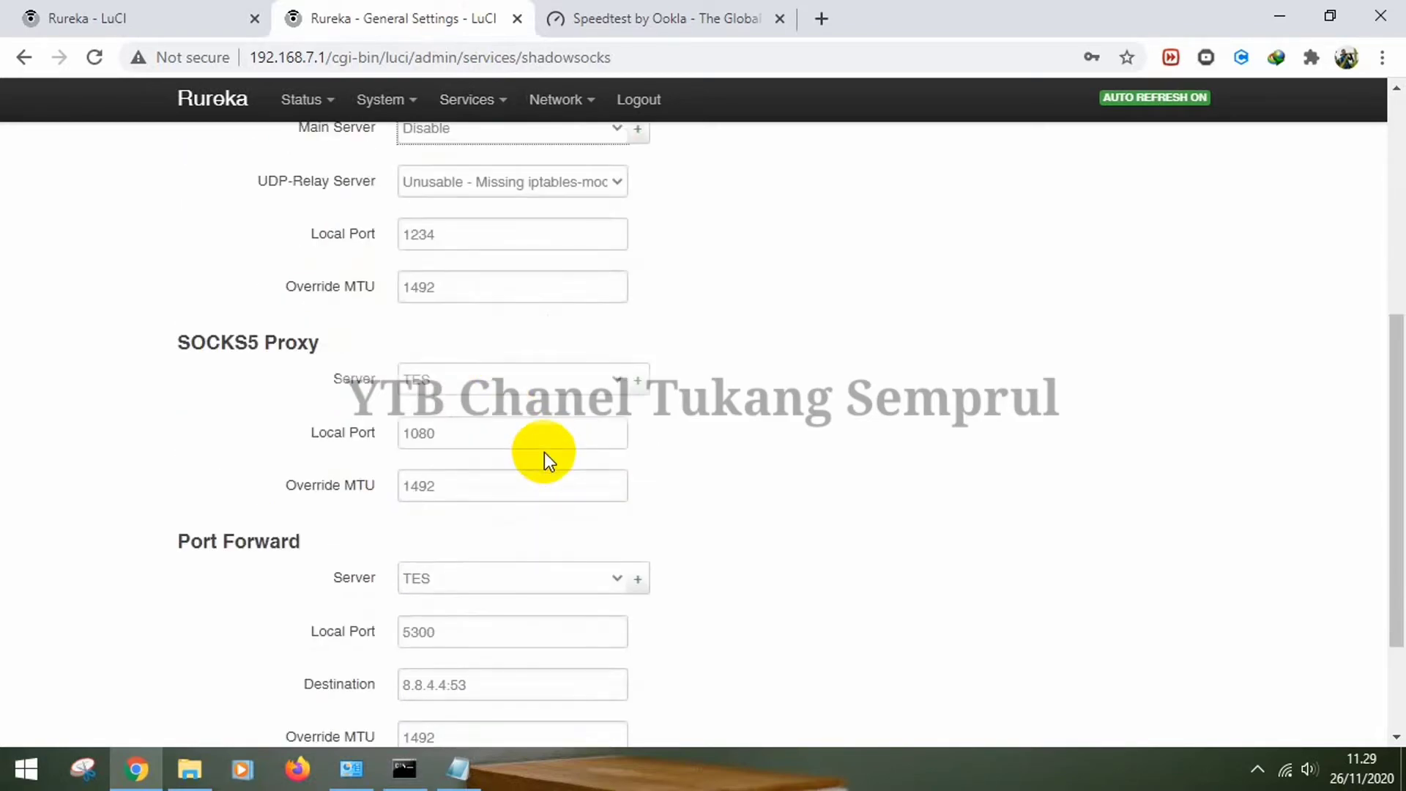
pyautogui.click(586, 393)
pyautogui.click(512, 399)
pyautogui.scroll(-2, 546, 416)
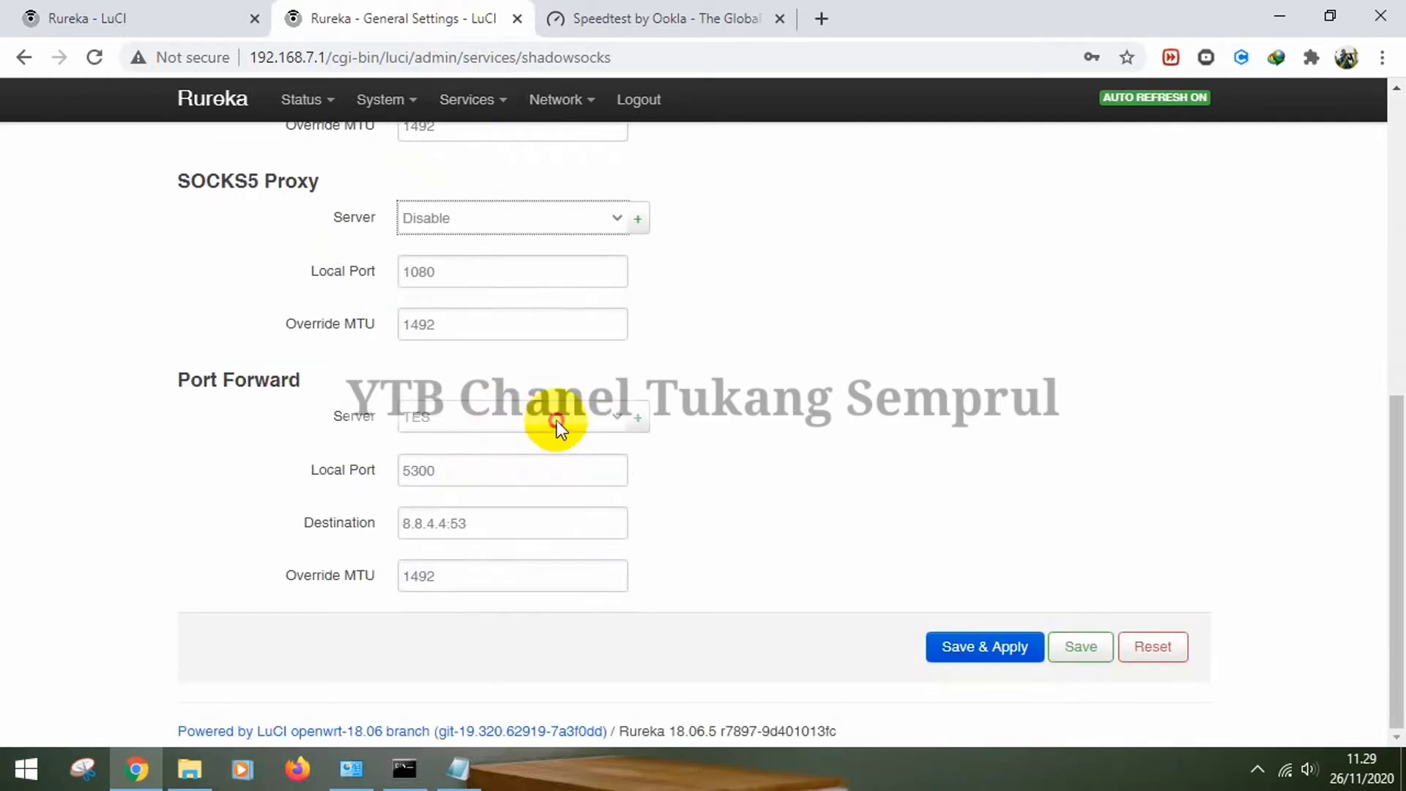
pyautogui.click(556, 420)
pyautogui.click(517, 445)
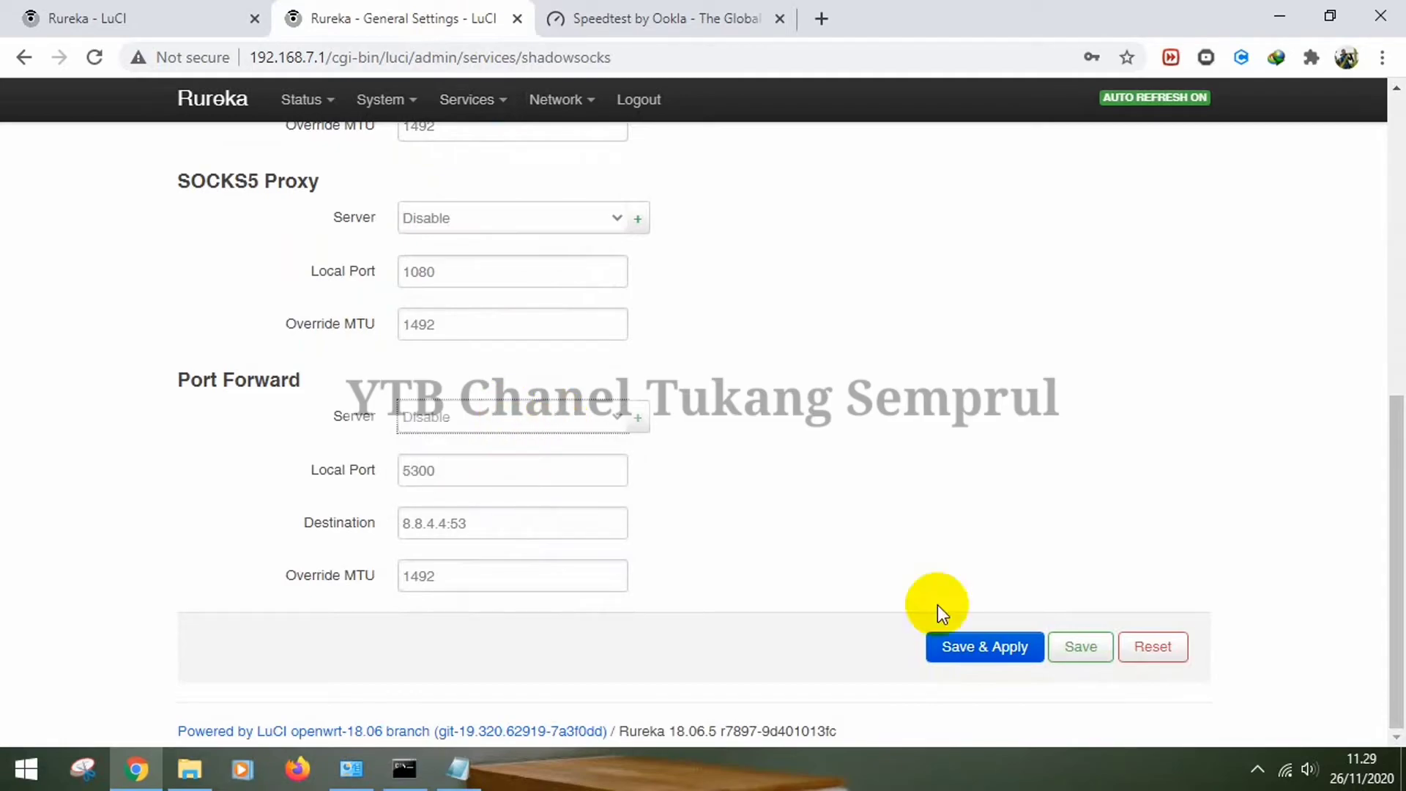
pyautogui.click(996, 645)
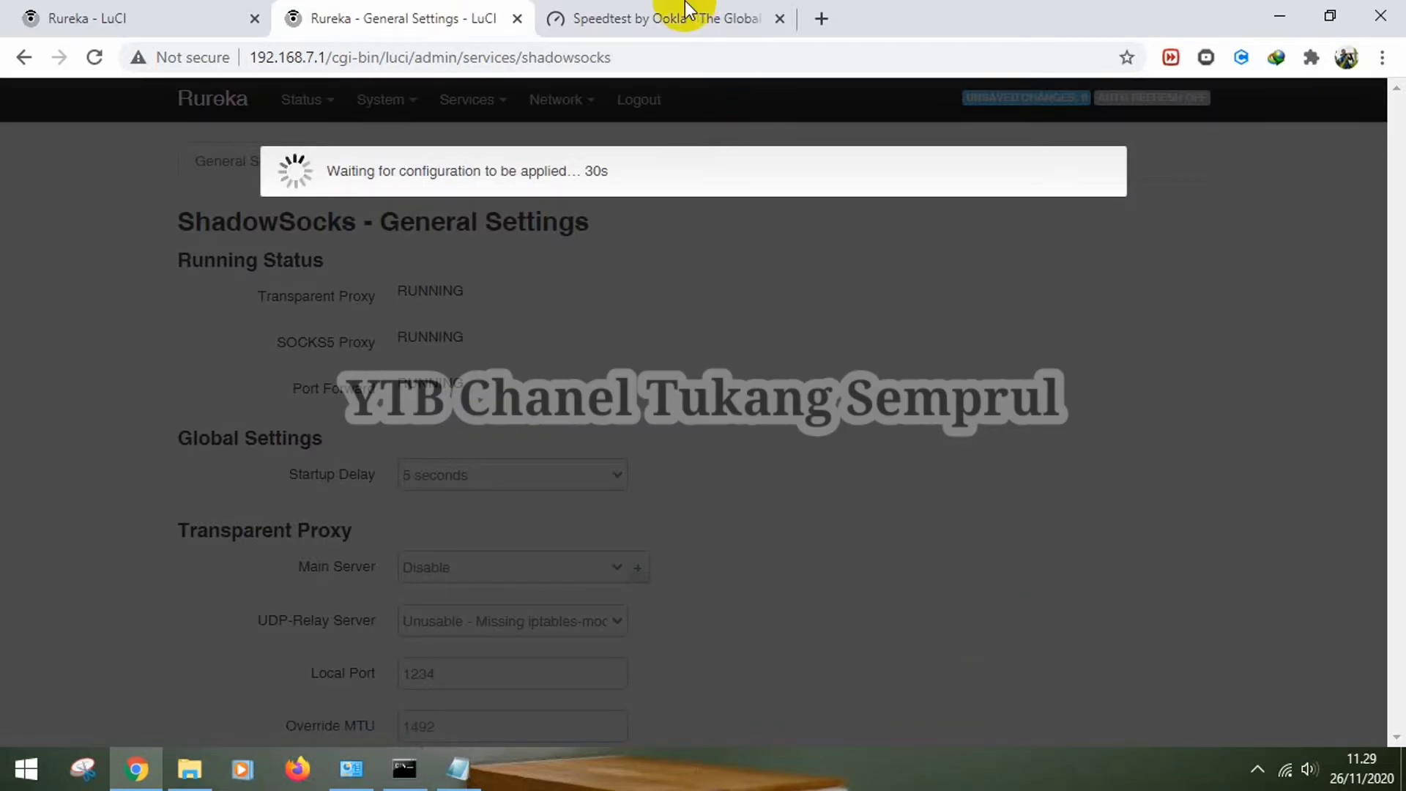
# Close the Speedtest tab and open a blank new tab.
pyautogui.click(690, 9)
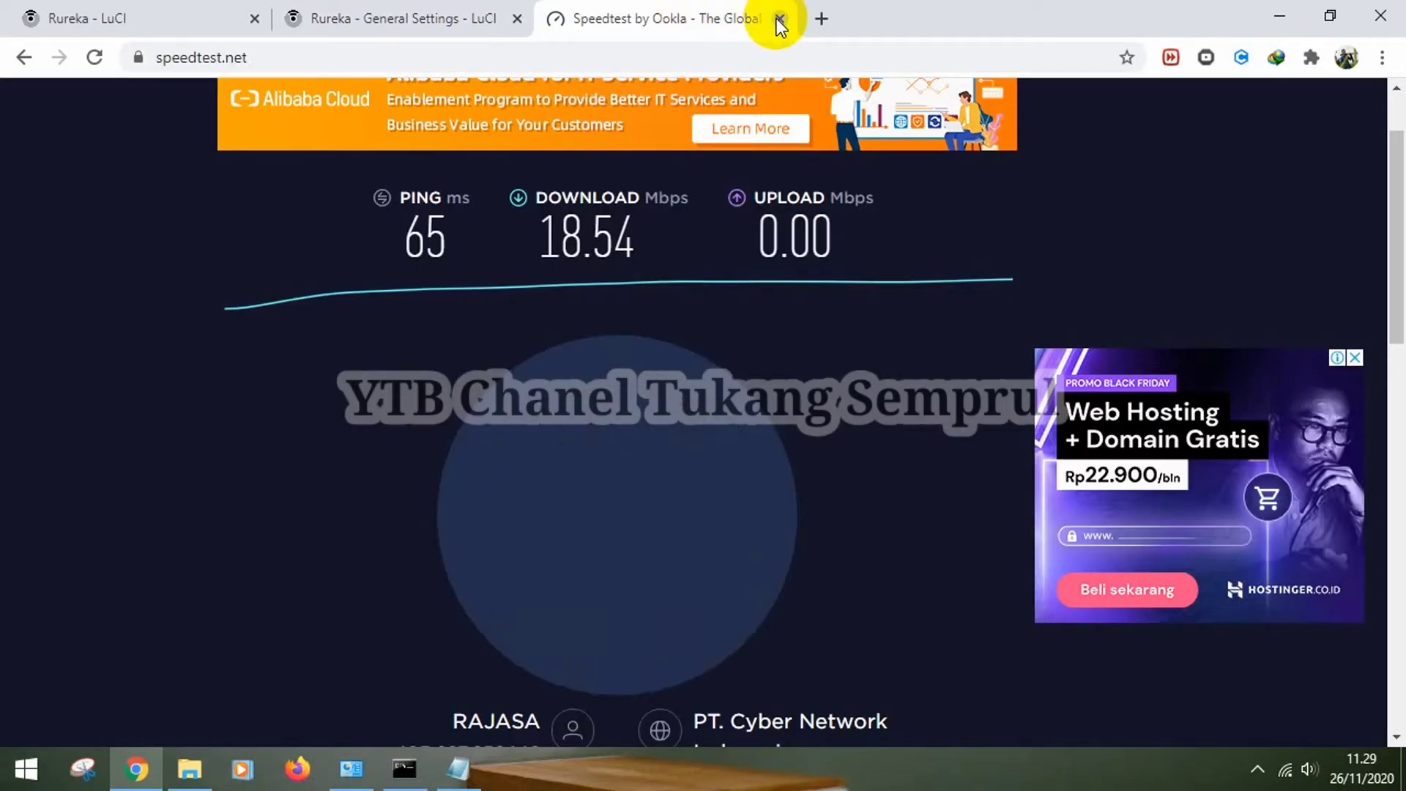
pyautogui.hotkey('ctrl', 'w')
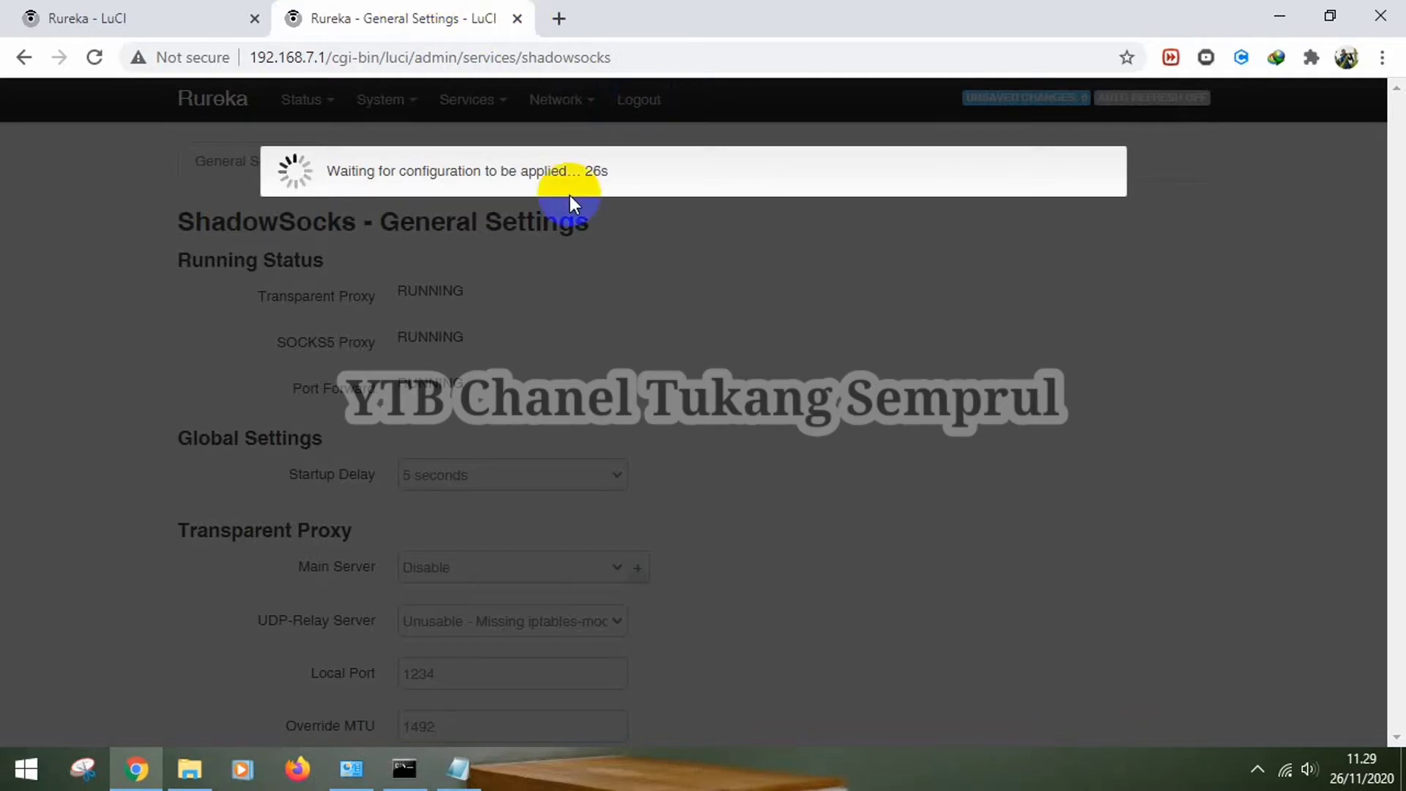
pyautogui.click(589, 294)
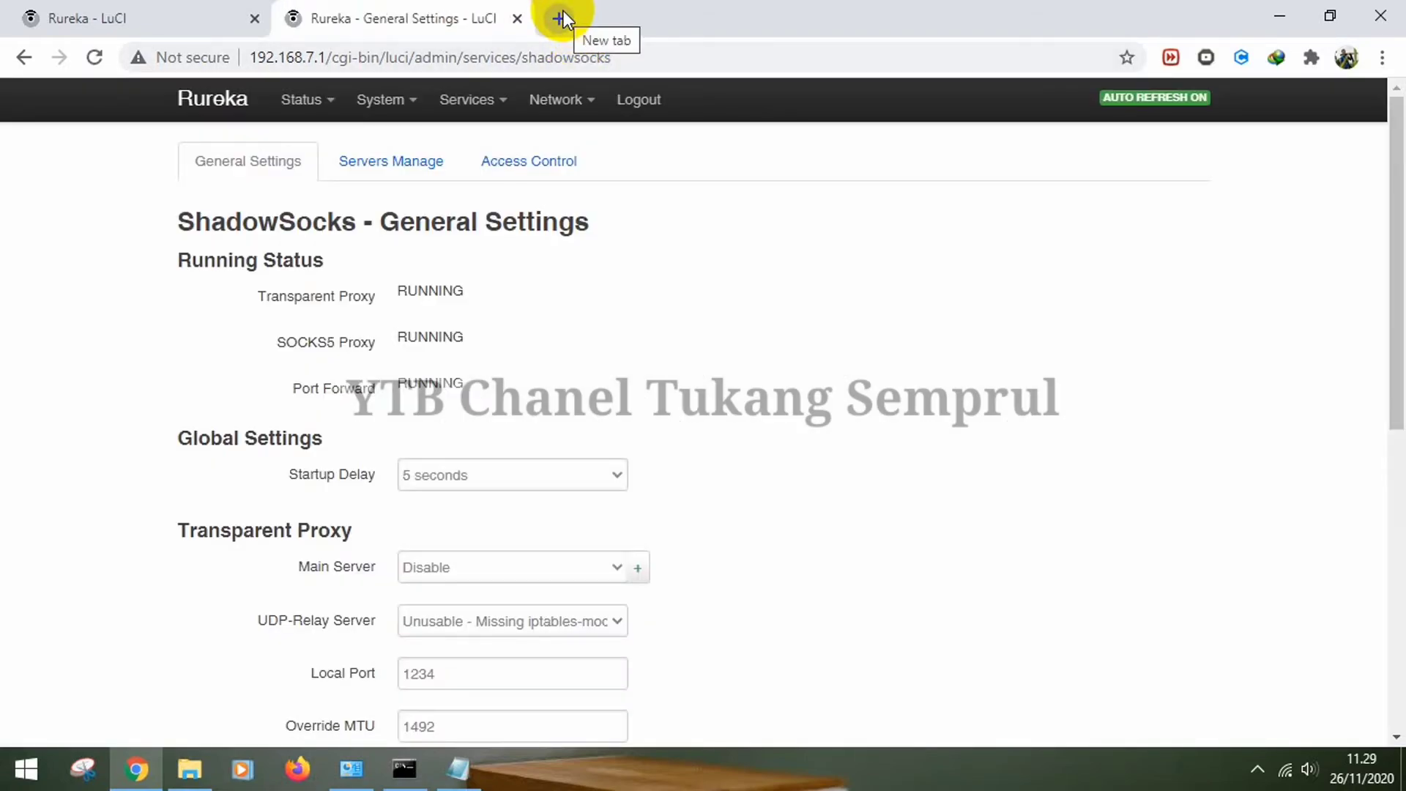
pyautogui.click(562, 15)
pyautogui.click(585, 52)
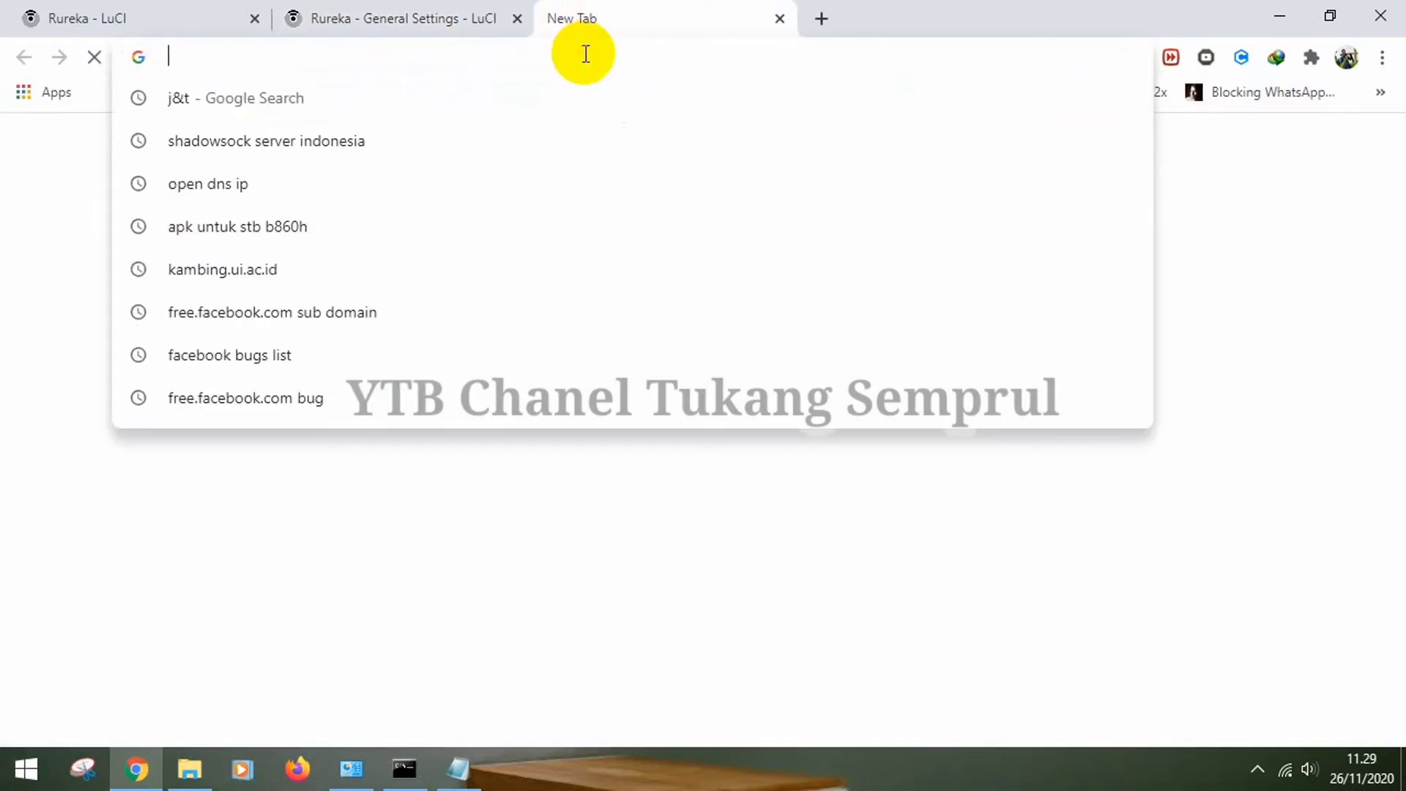
# Load instagram.com from the 'in' address-bar suggestion.
pyautogui.write('in')
pyautogui.press('Return')
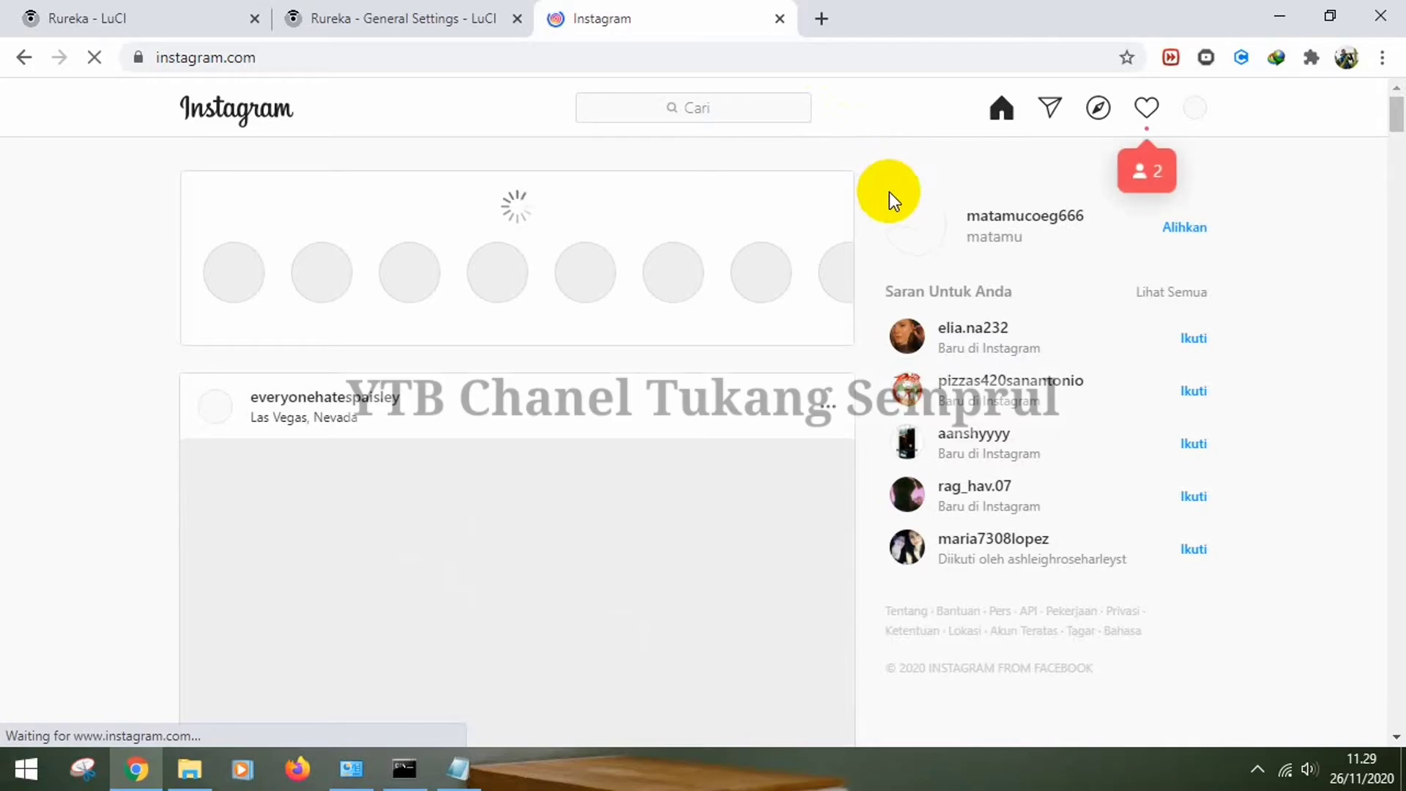
# Close Instagram and load google.com in a new tab, twice over.
pyautogui.click(785, 25)
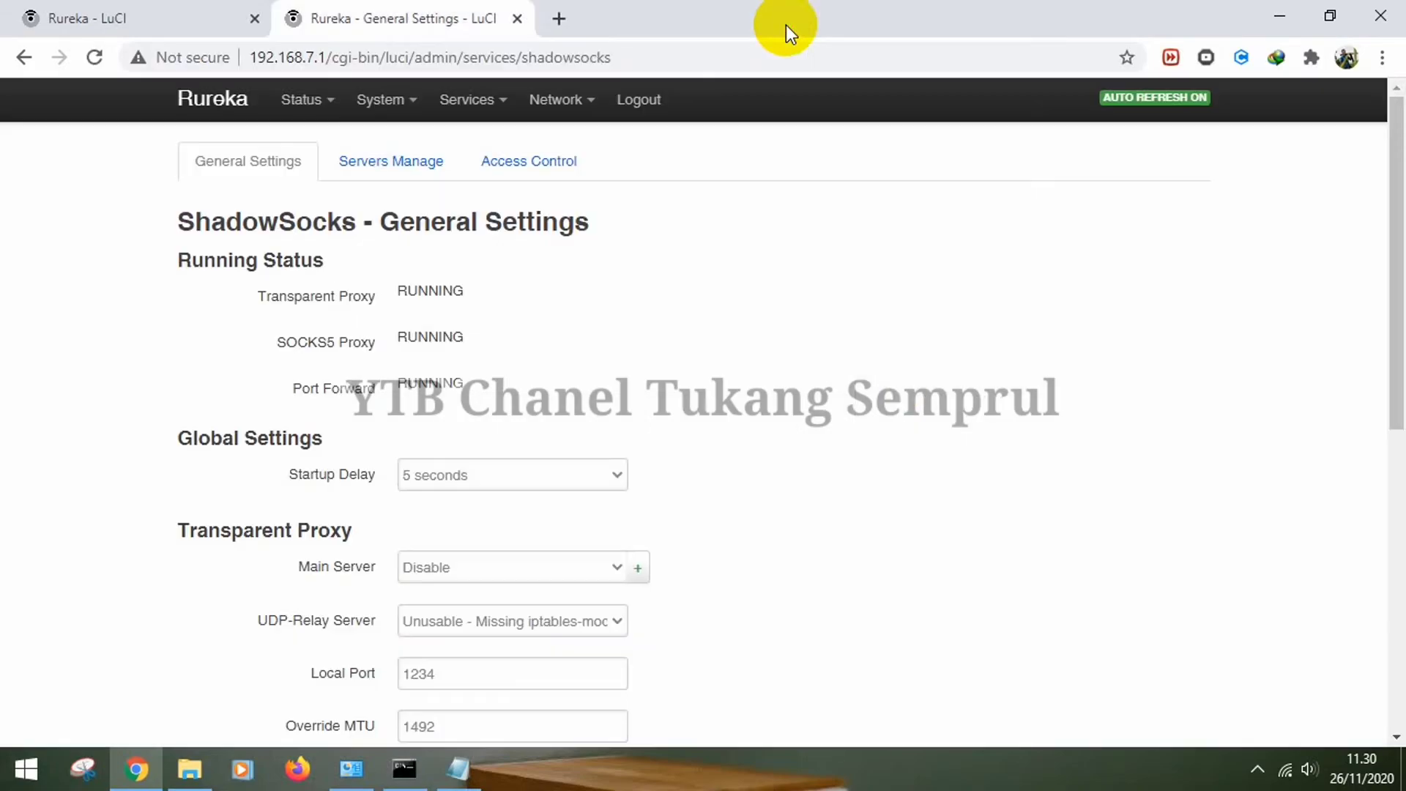
pyautogui.click(556, 22)
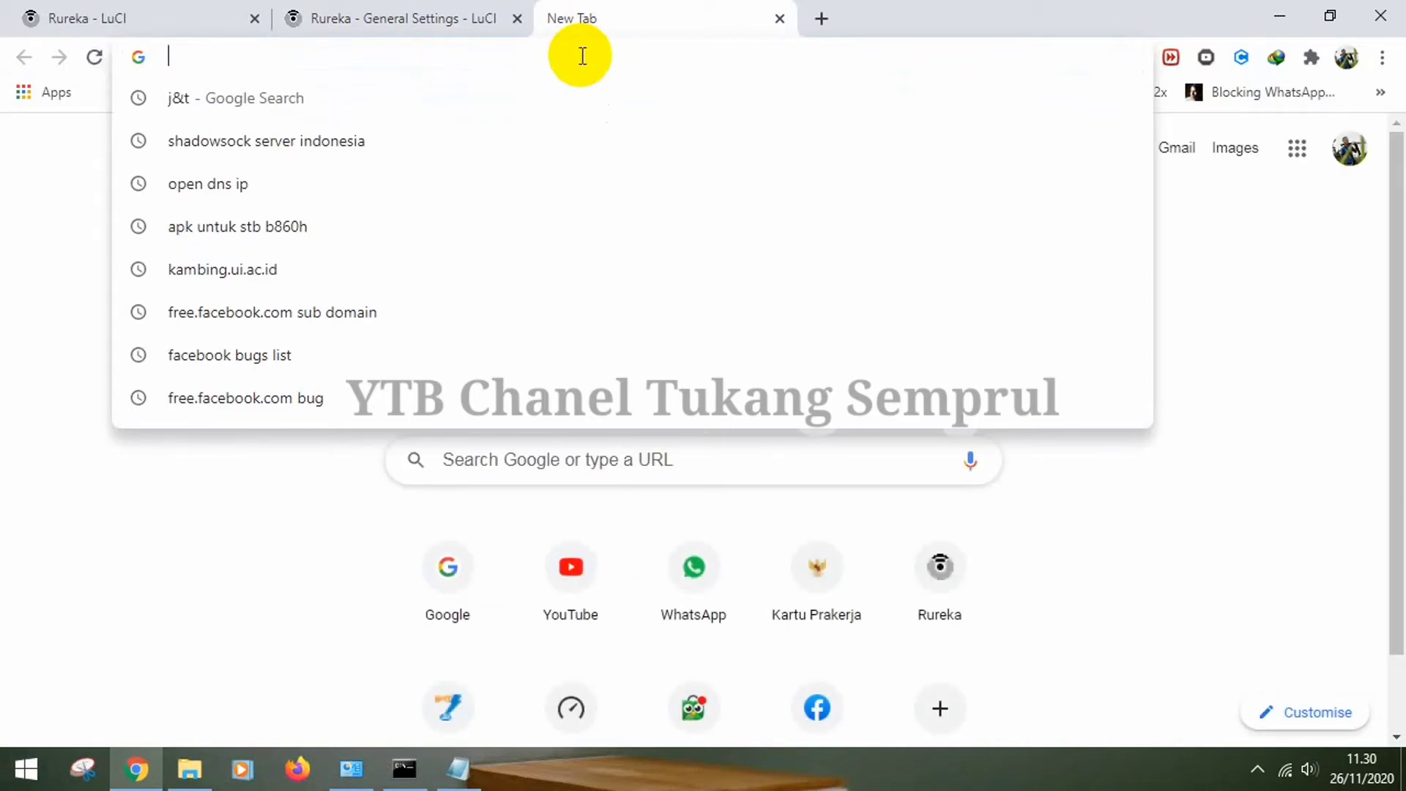
pyautogui.write('go')
pyautogui.press('Return')
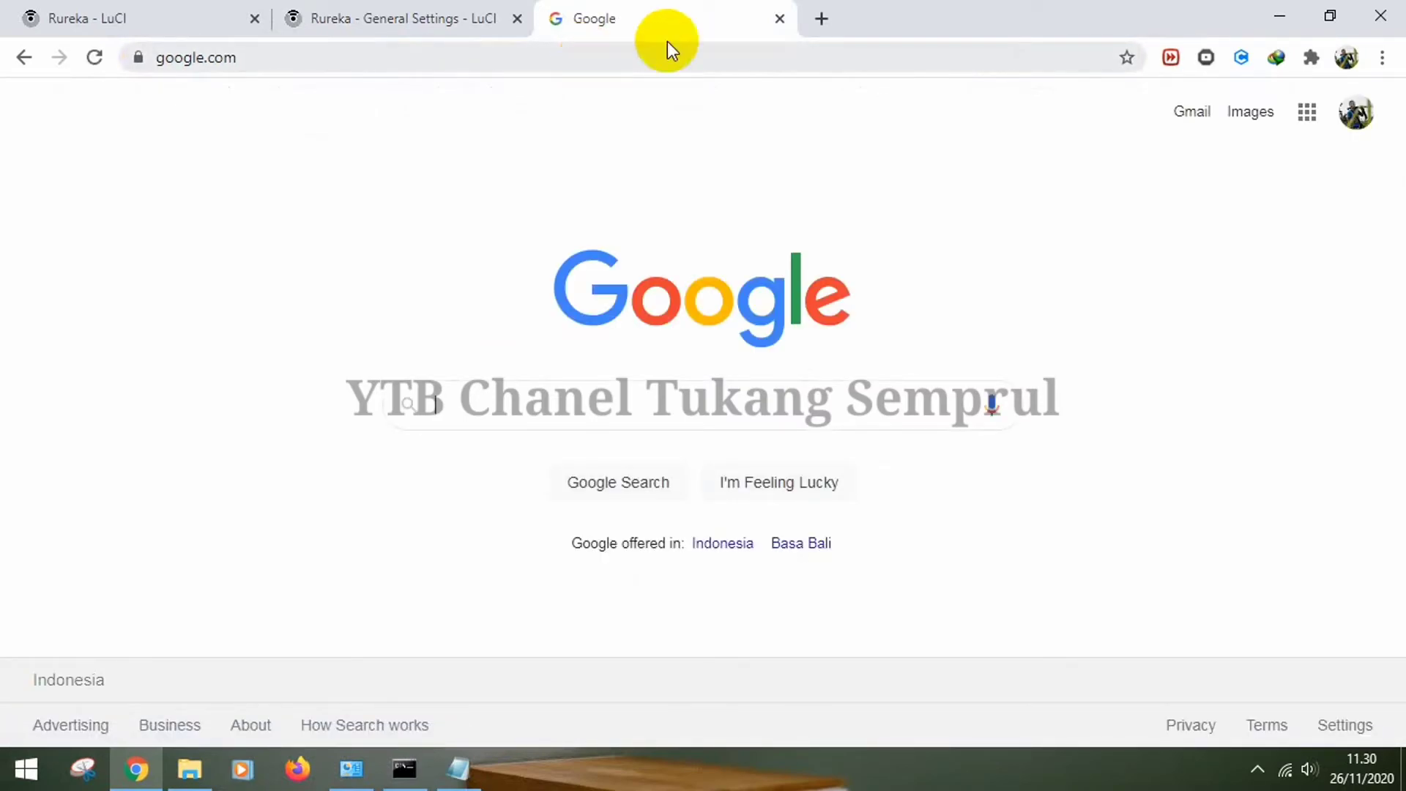
pyautogui.click(779, 19)
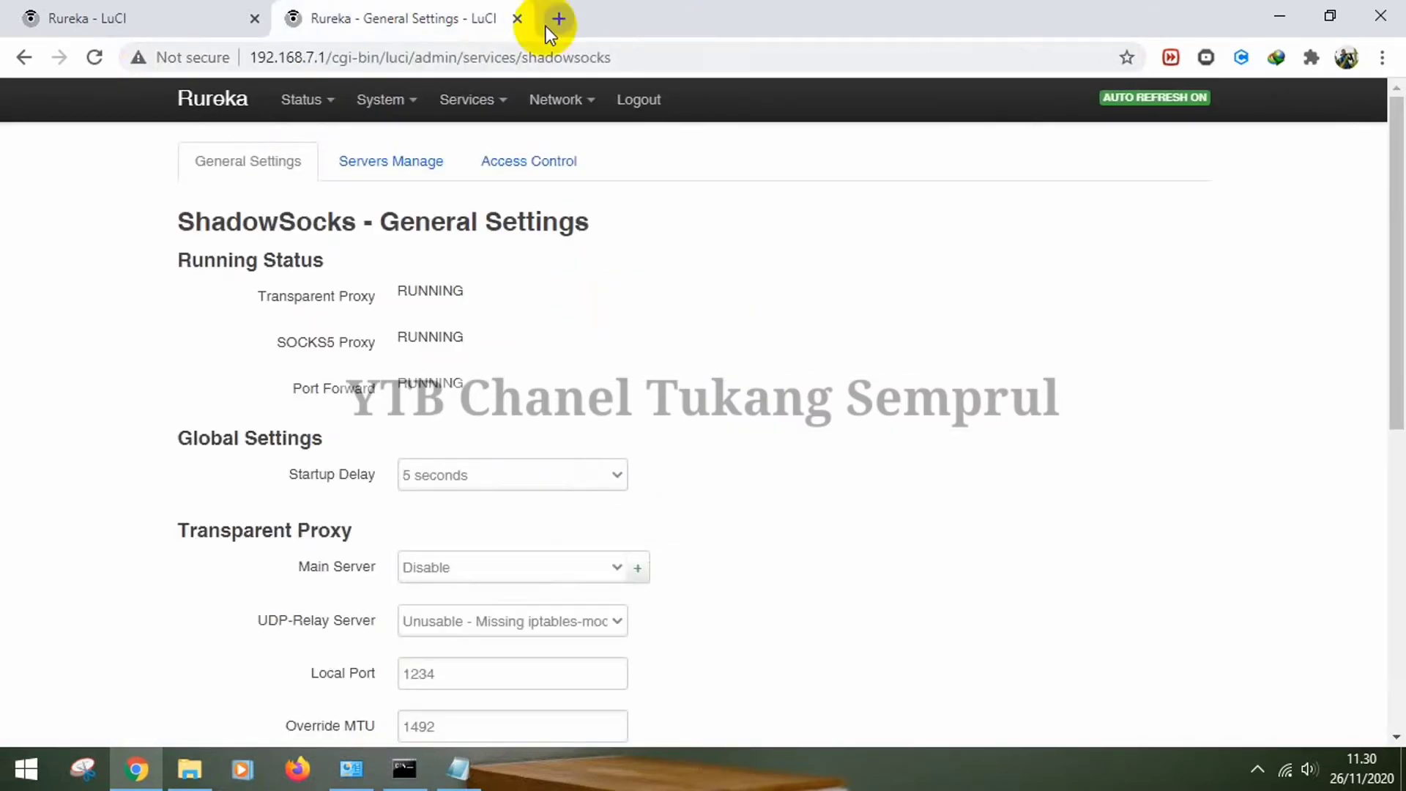
pyautogui.click(570, 23)
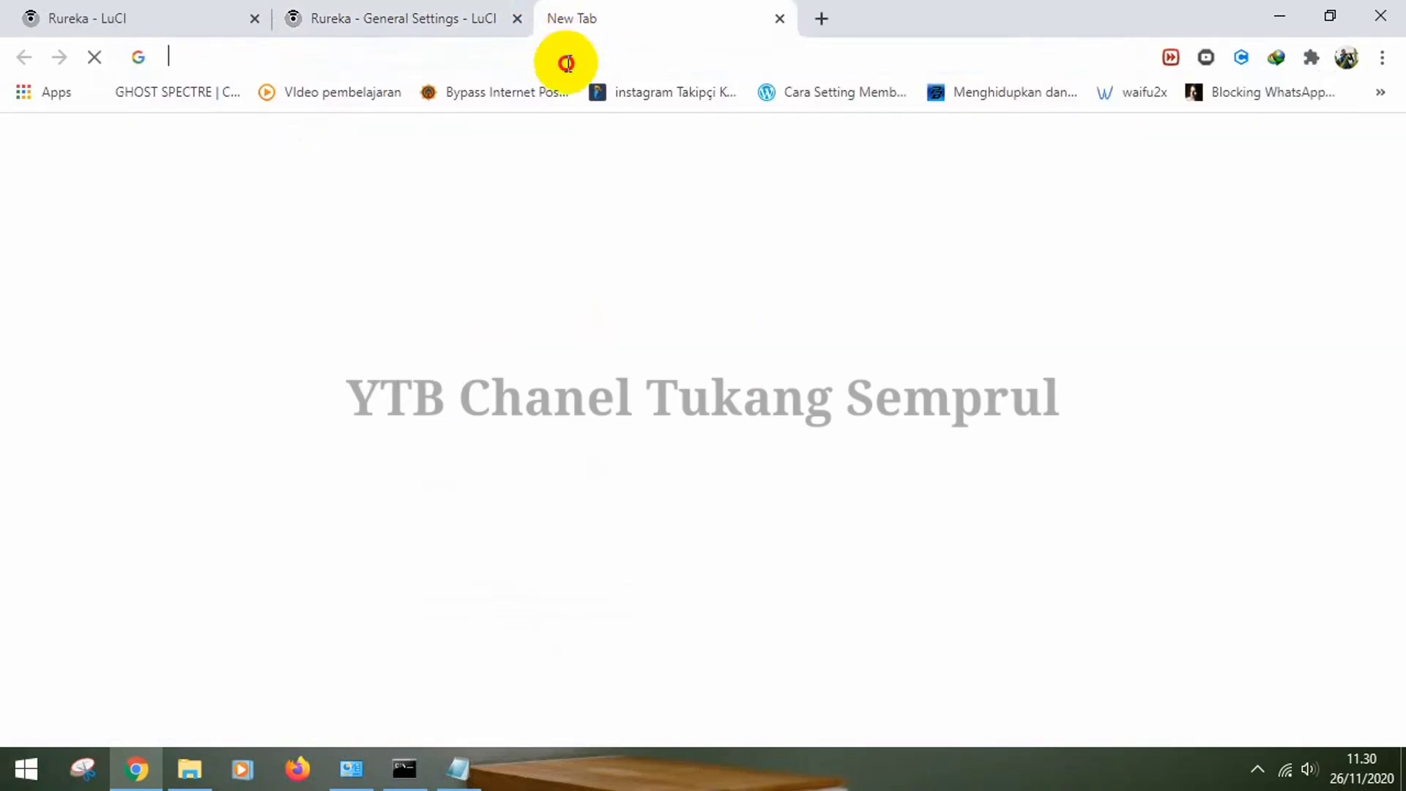
pyautogui.click(576, 63)
pyautogui.write('google.com')
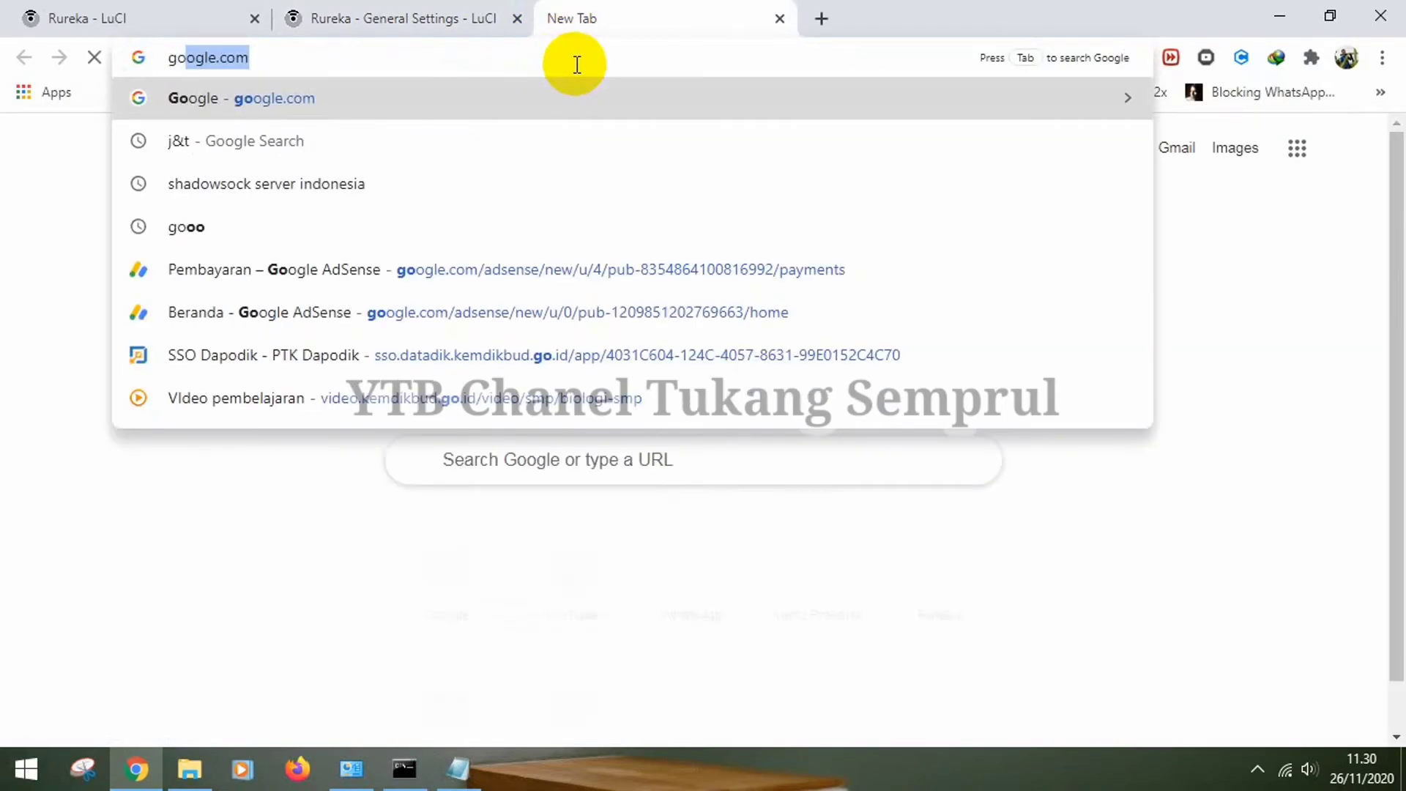
pyautogui.press('Return')
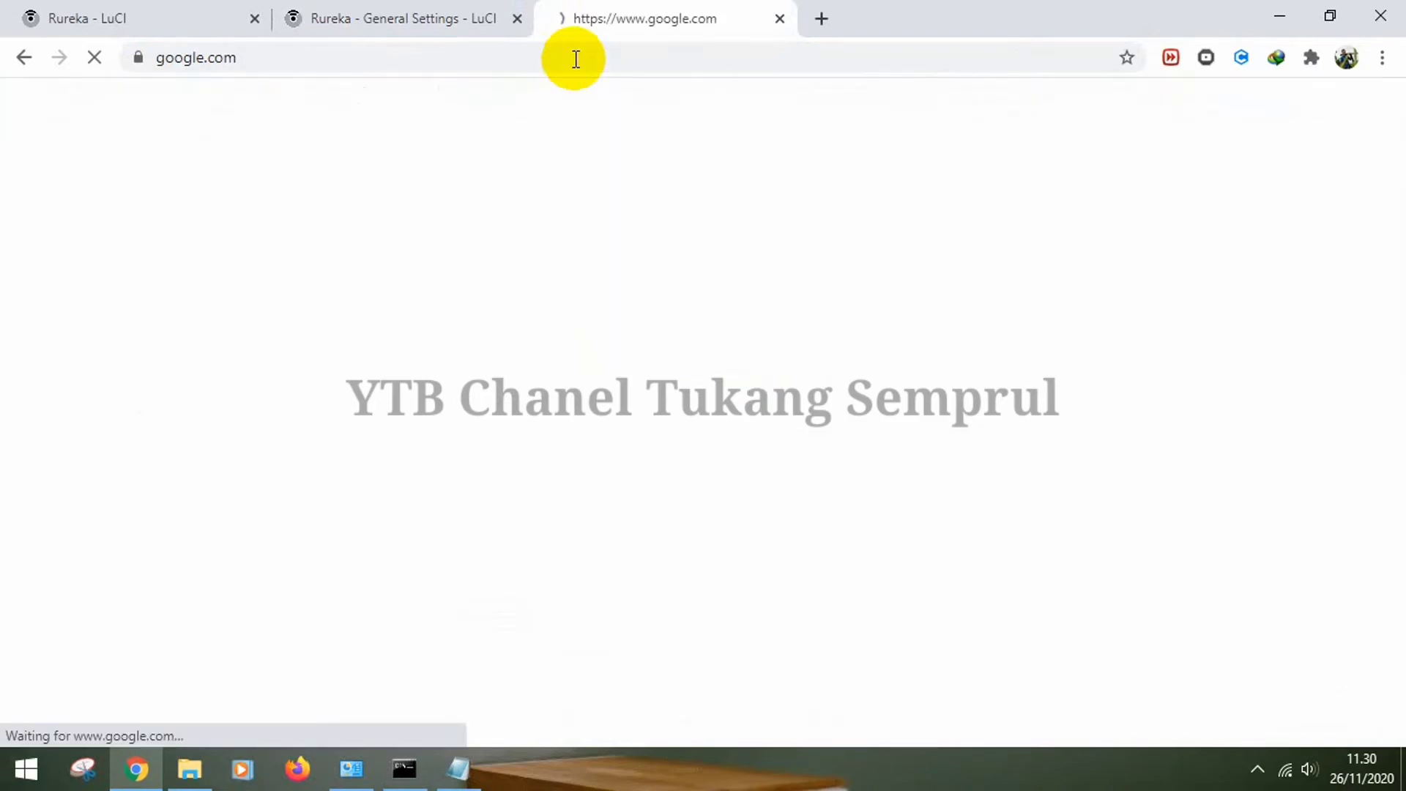
# Replace the Google tab with a fresh tab loading youtube.com.
pyautogui.click(781, 16)
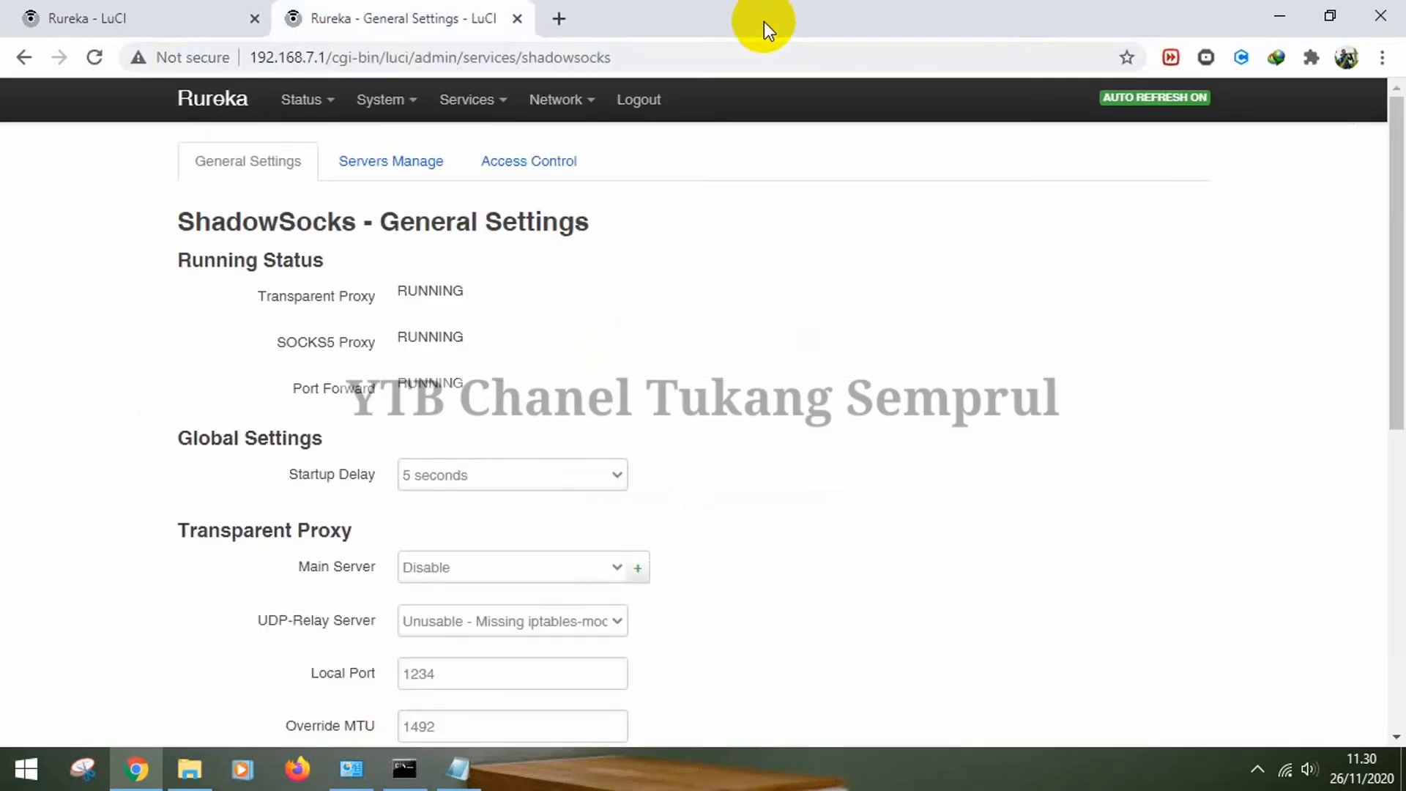
pyautogui.click(561, 19)
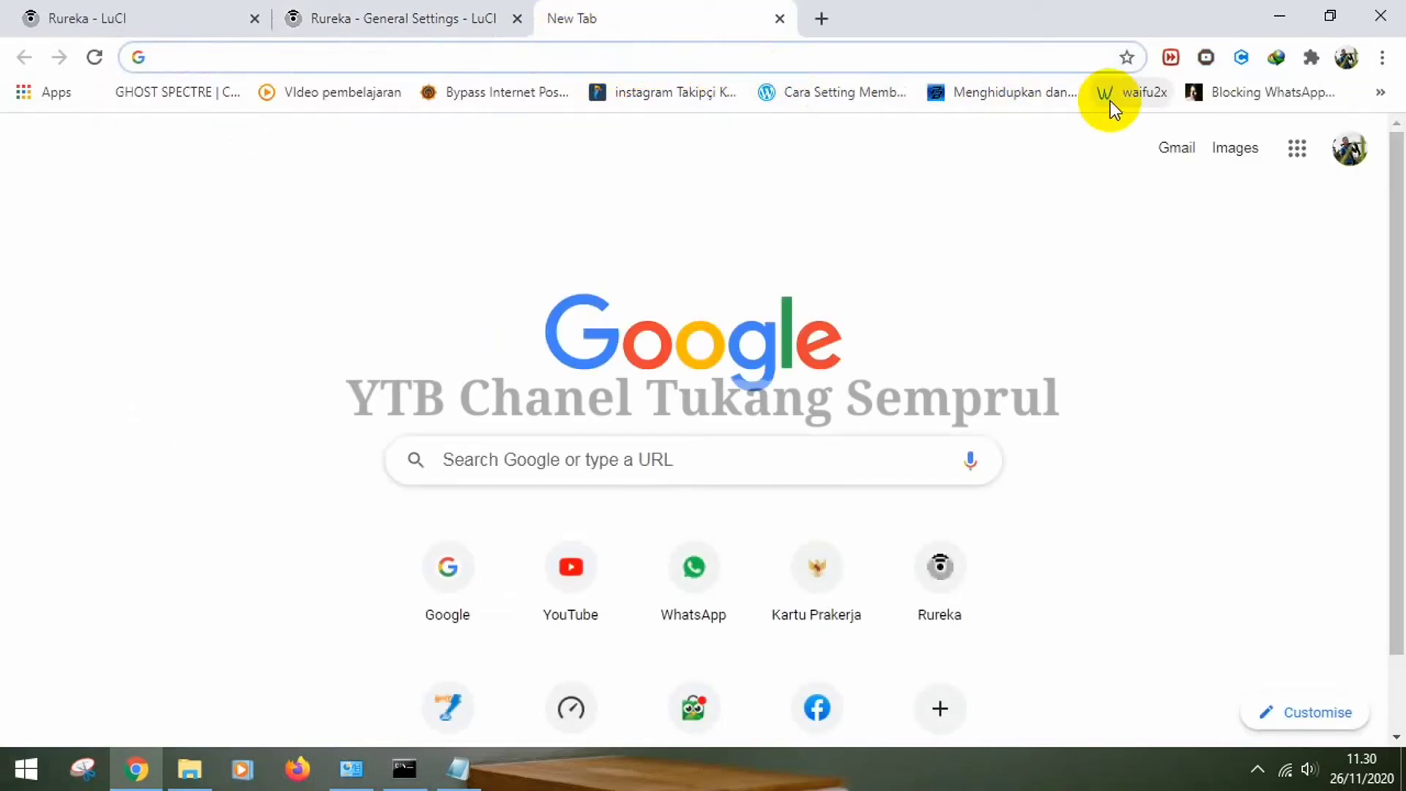
pyautogui.click(767, 56)
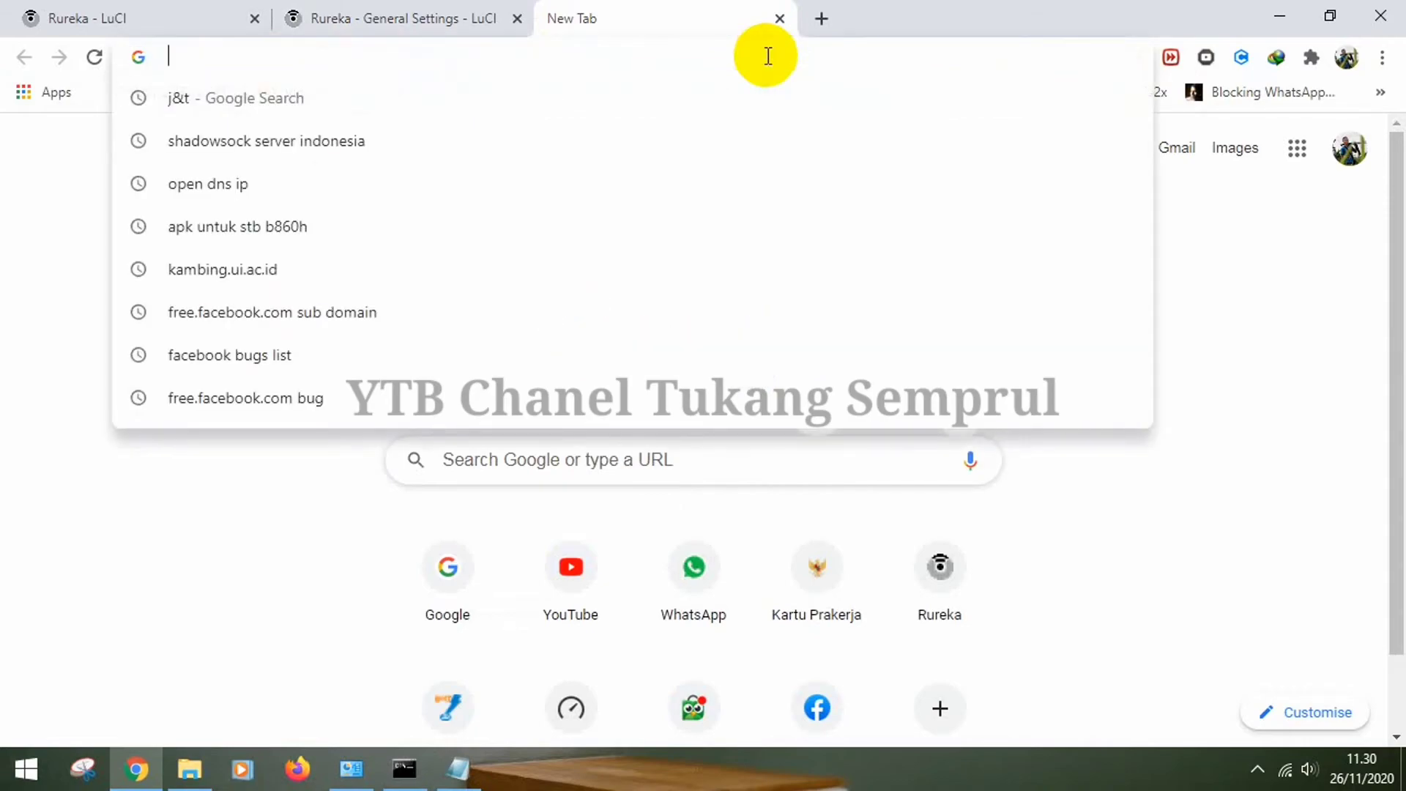
pyautogui.write('youtube.com')
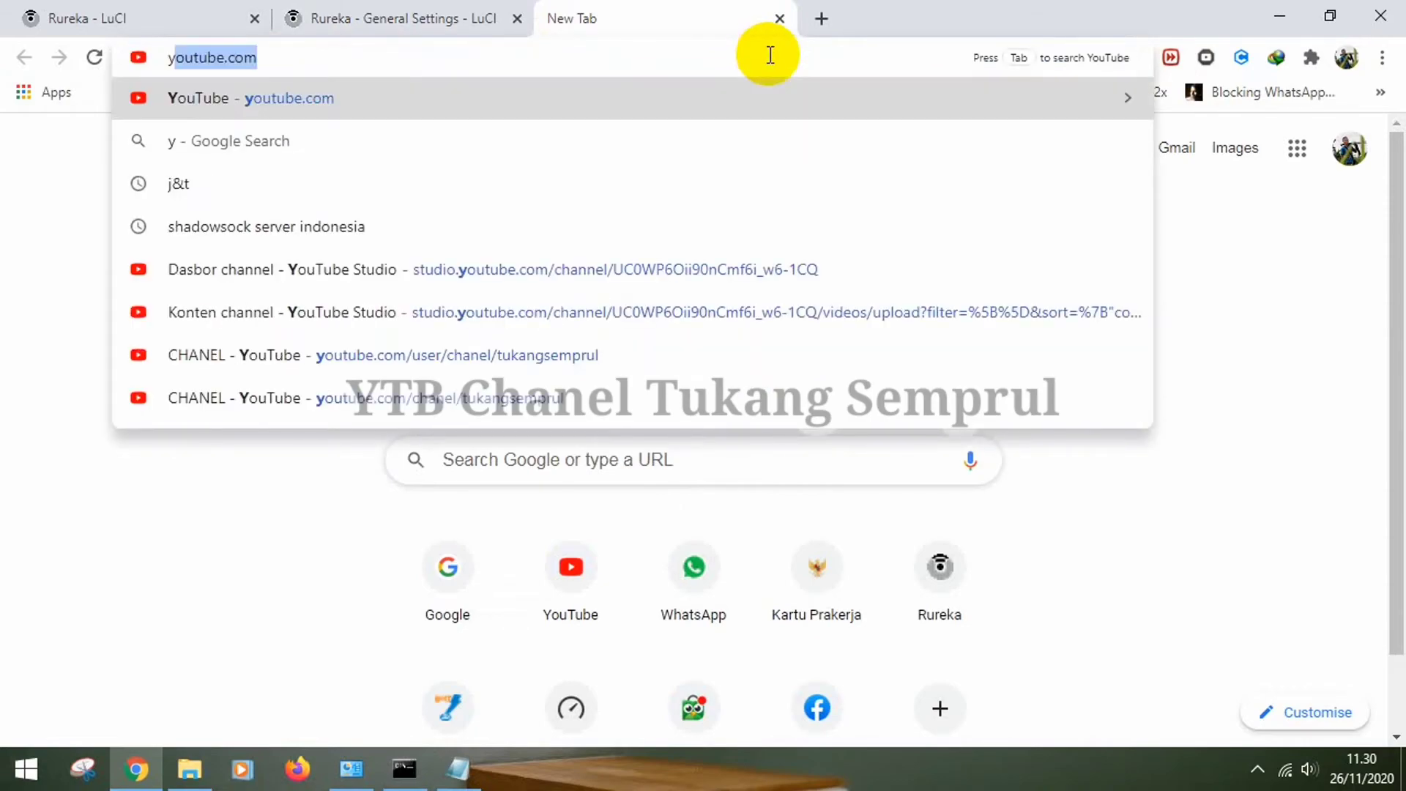
pyautogui.press('Return')
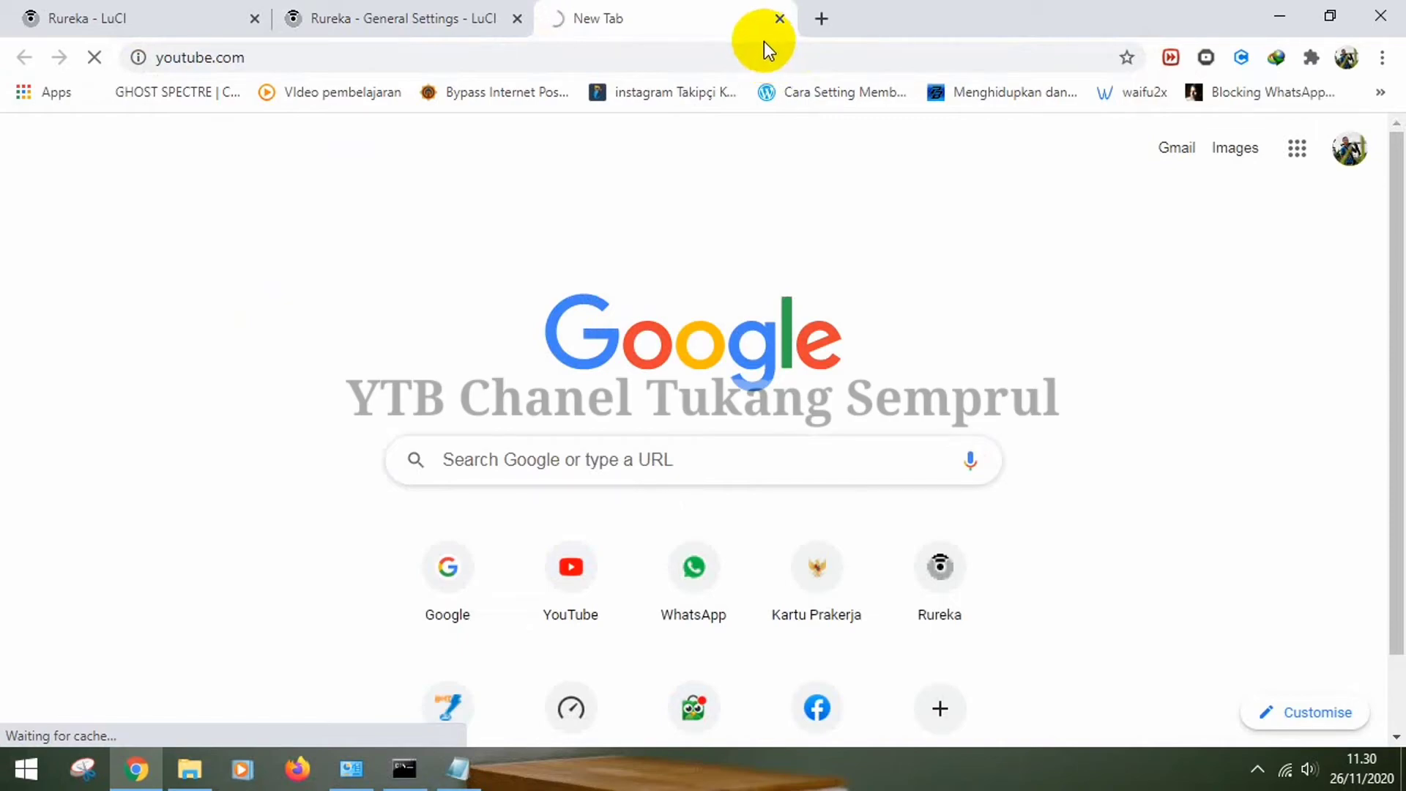
# Open the BOLT! Home Router admin at 192.168.1.254 in a new tab, then check YouTube.
pyautogui.click(822, 19)
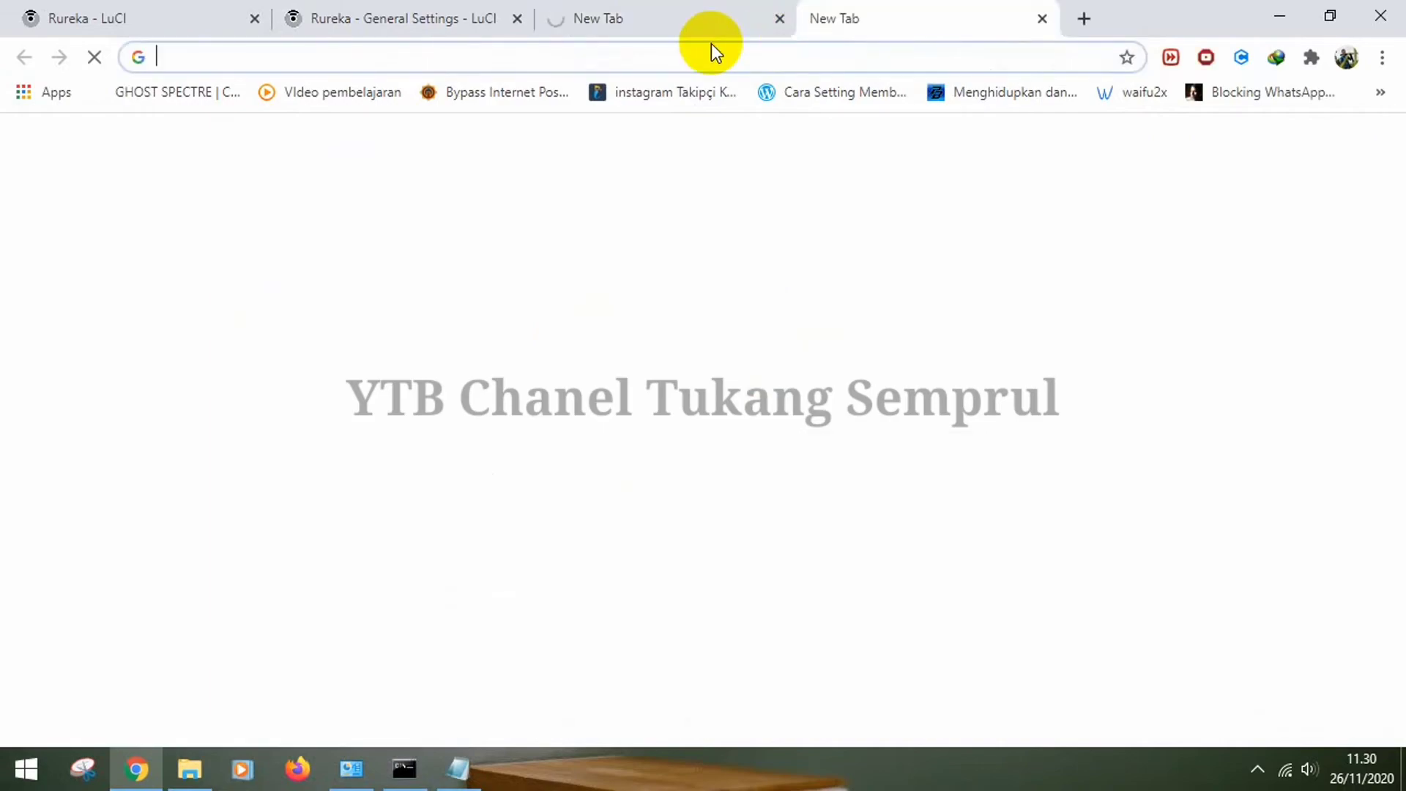
pyautogui.click(709, 48)
pyautogui.write('192')
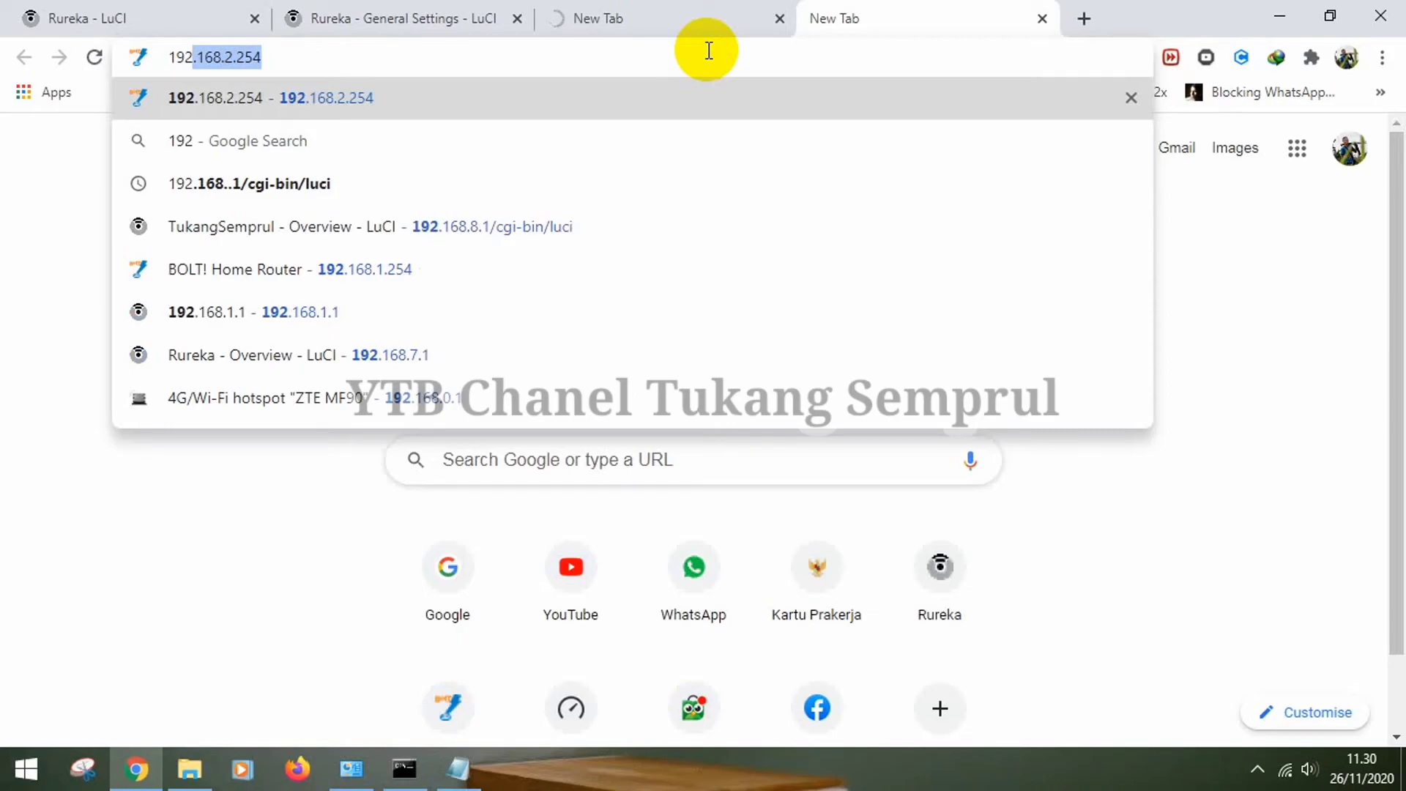
pyautogui.press('Down')
pyautogui.press('Down')
pyautogui.press('Down')
pyautogui.press('Down')
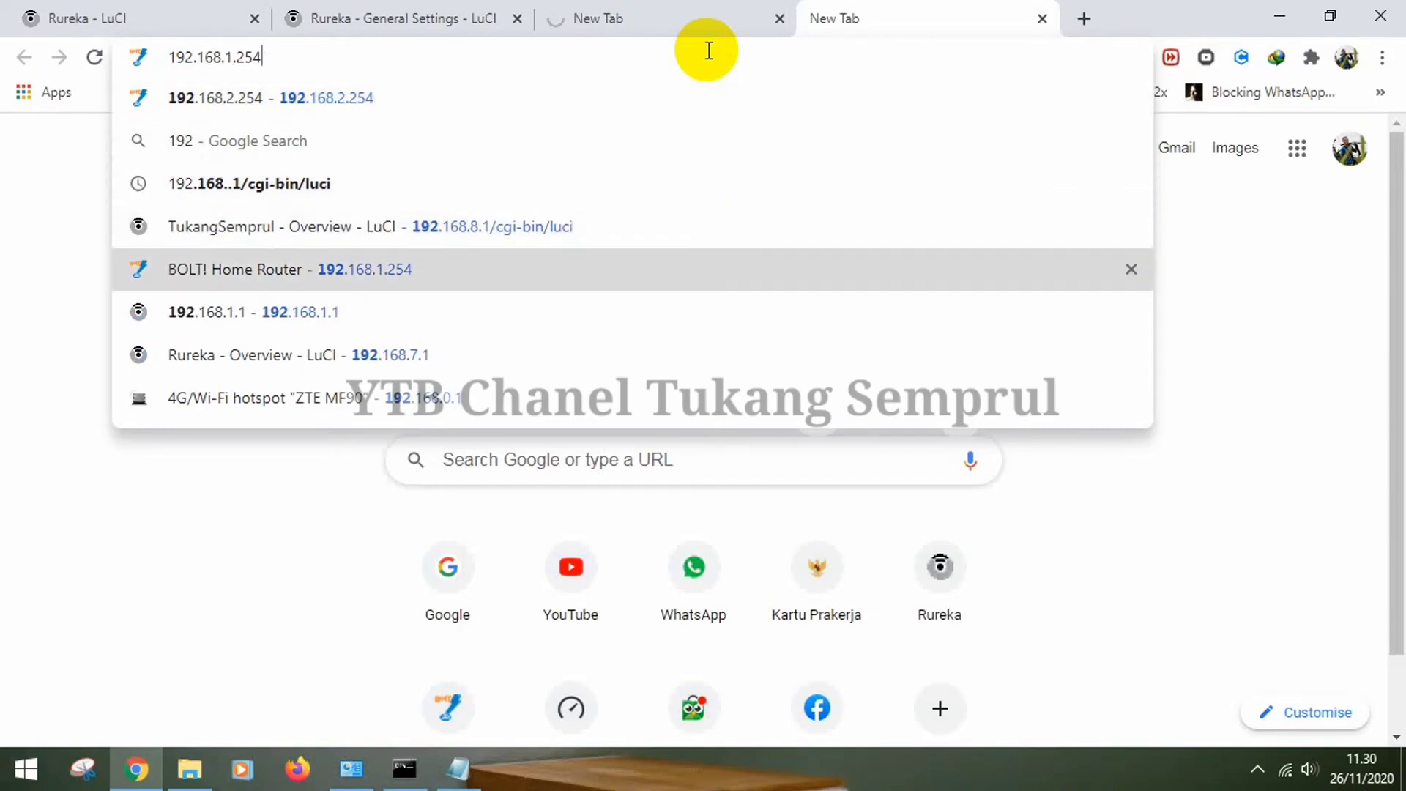
pyautogui.press('Return')
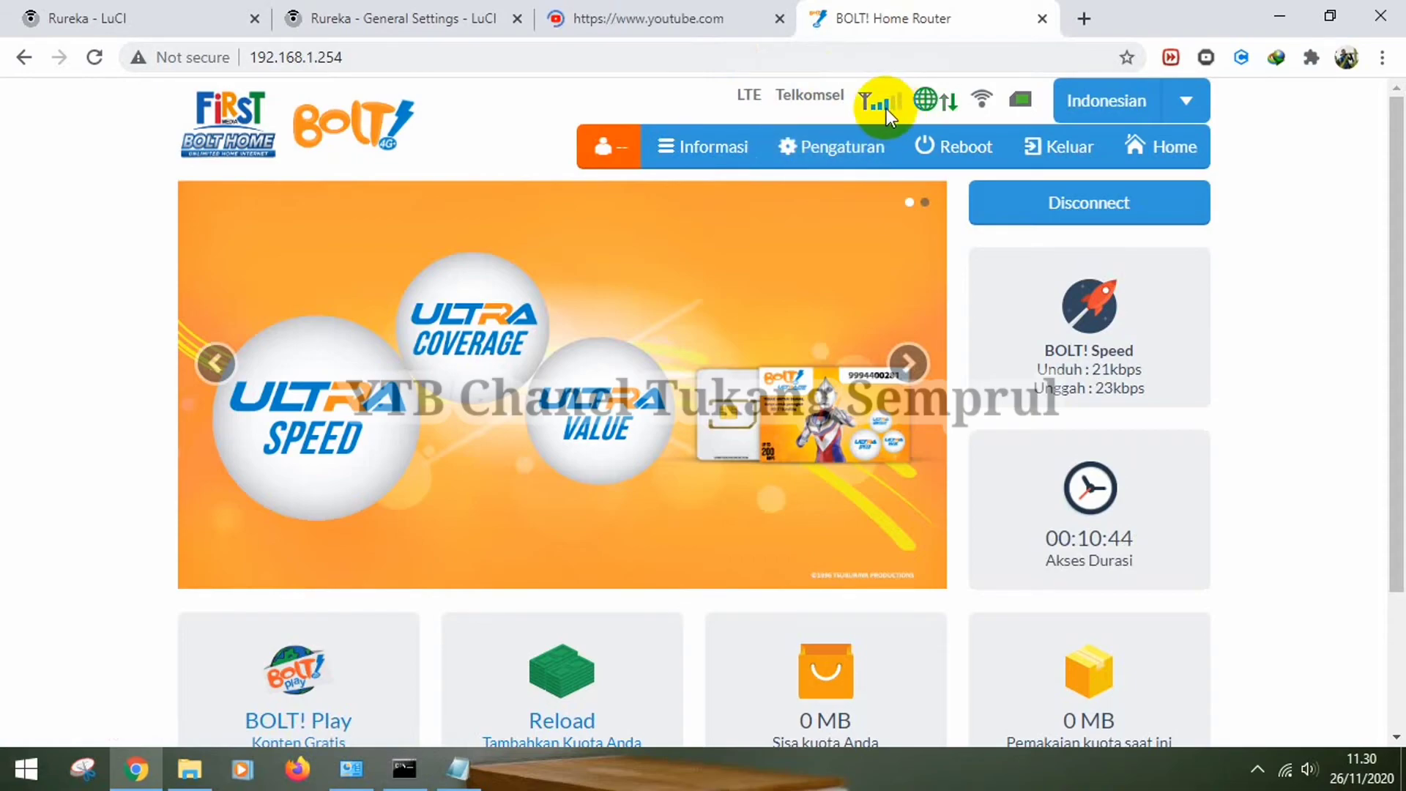
pyautogui.click(664, 21)
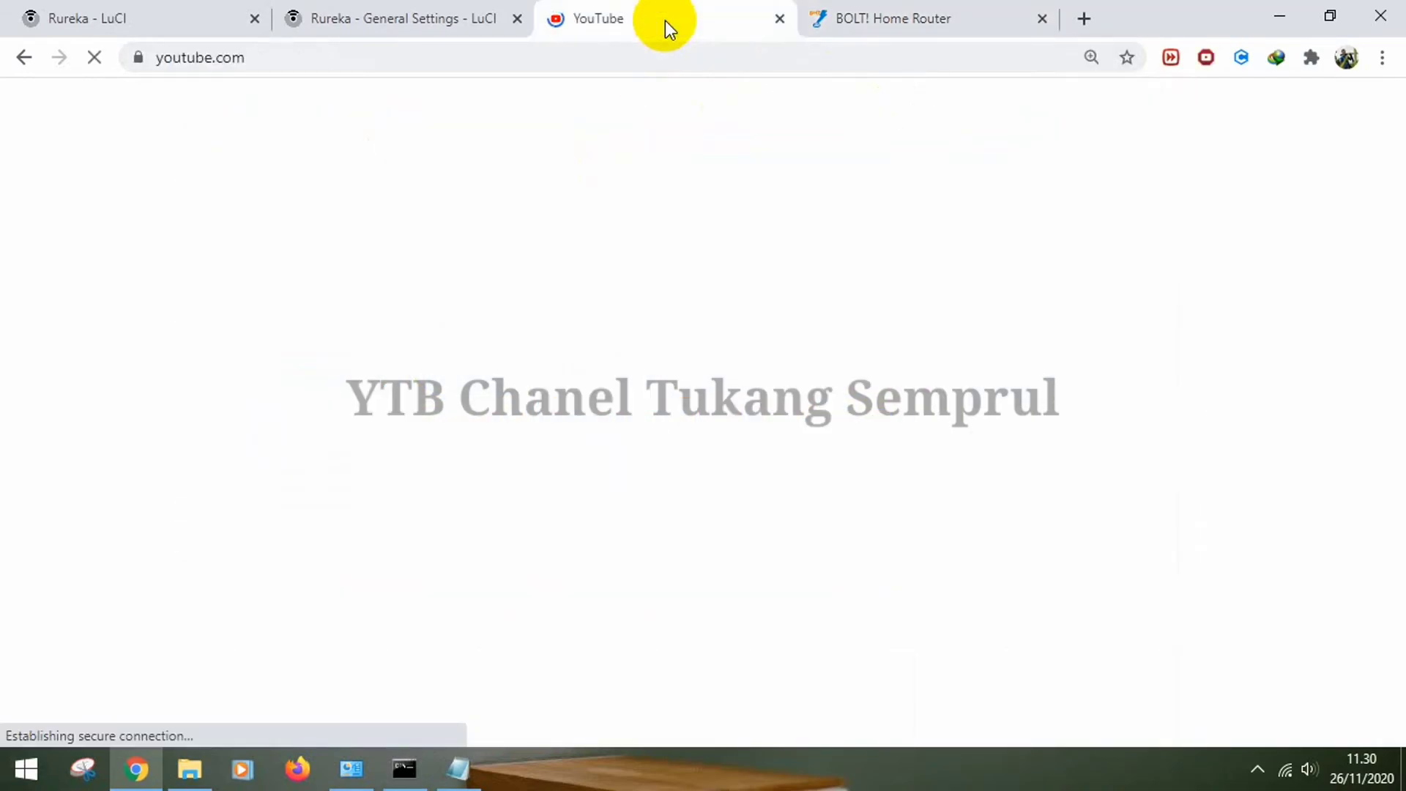
# Review ShadowSocks General Settings to confirm every server is set to Disable.
pyautogui.click(386, 16)
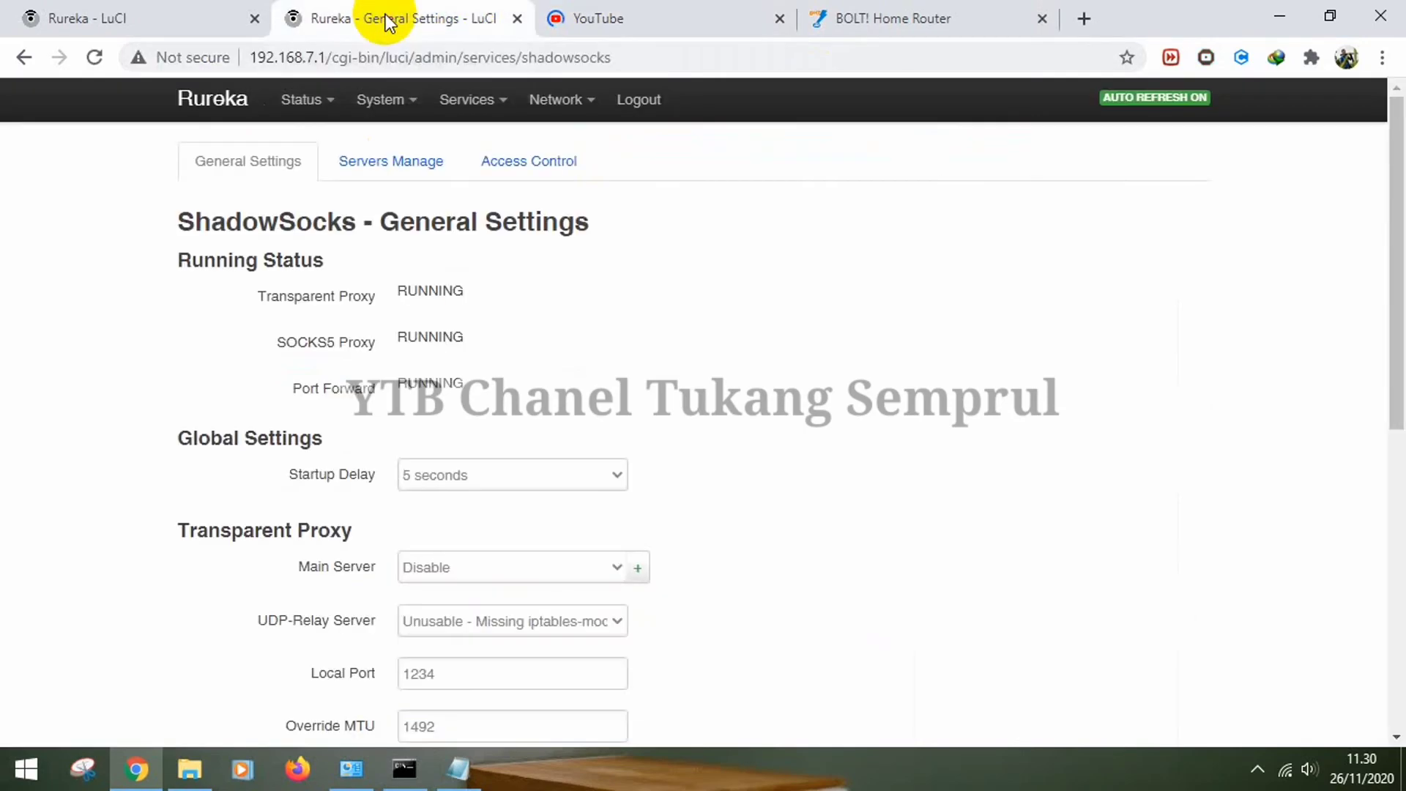
pyautogui.scroll(-3, 555, 322)
pyautogui.scroll(-5, 565, 349)
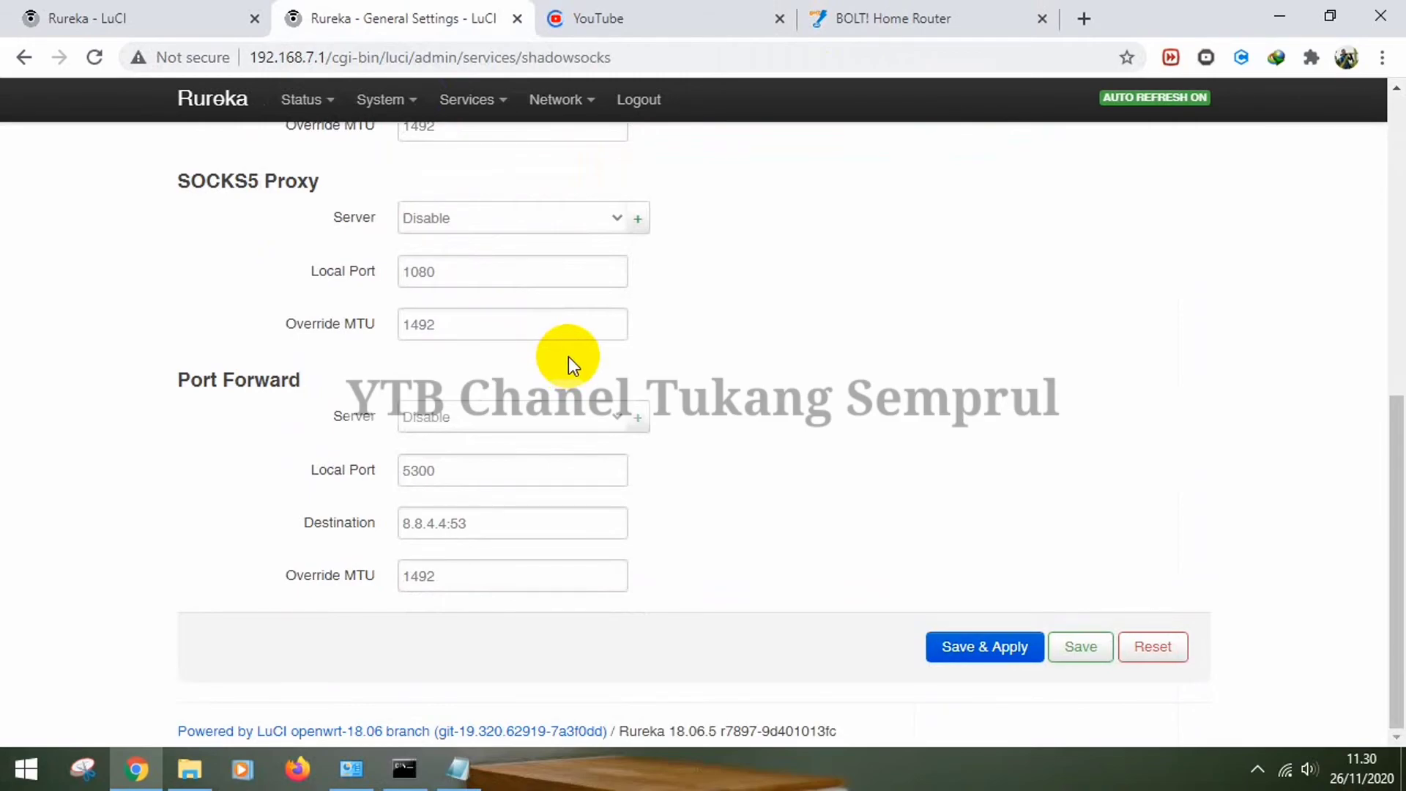
pyautogui.scroll(8, 568, 357)
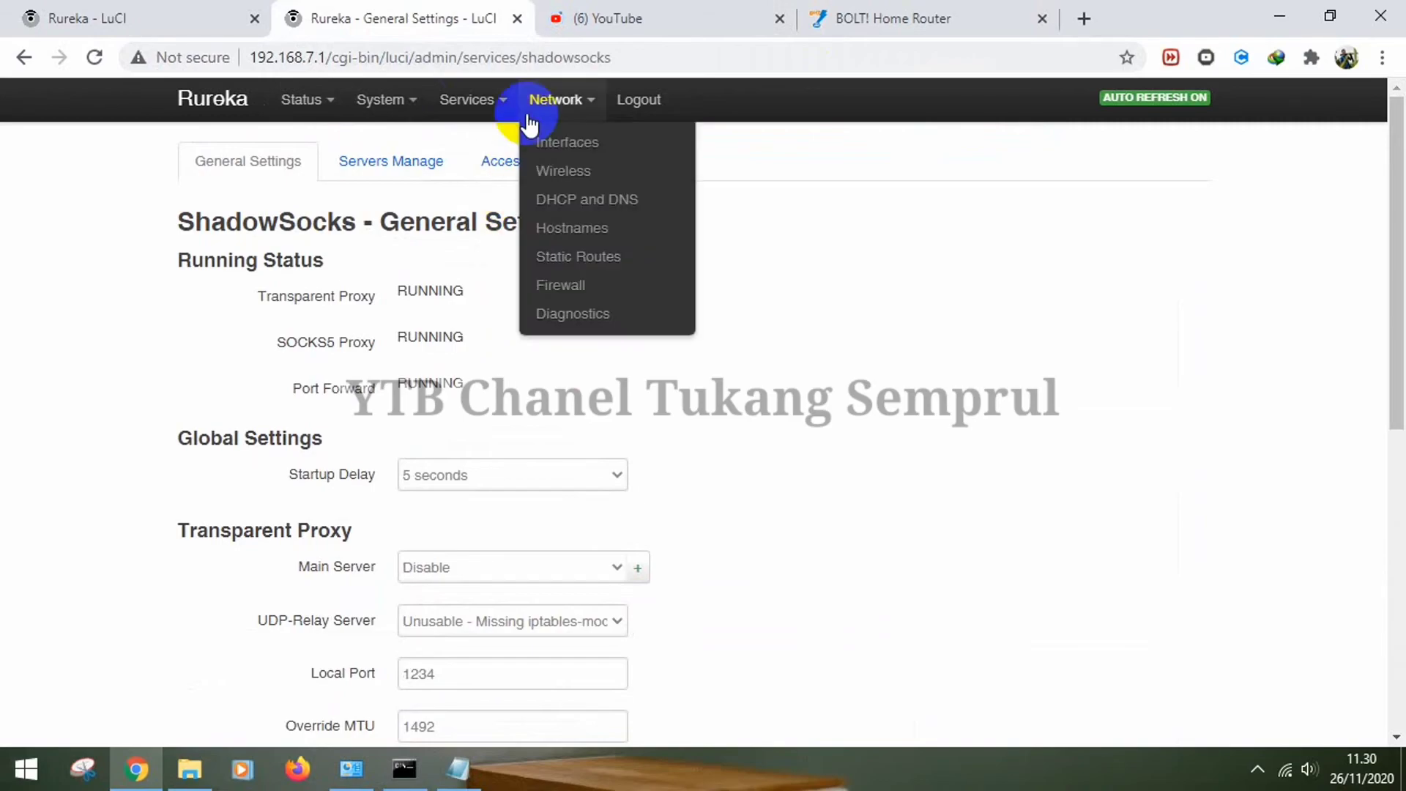
# Stop the shadowsocks init script on the System > Startup page.
pyautogui.moveTo(427, 102)
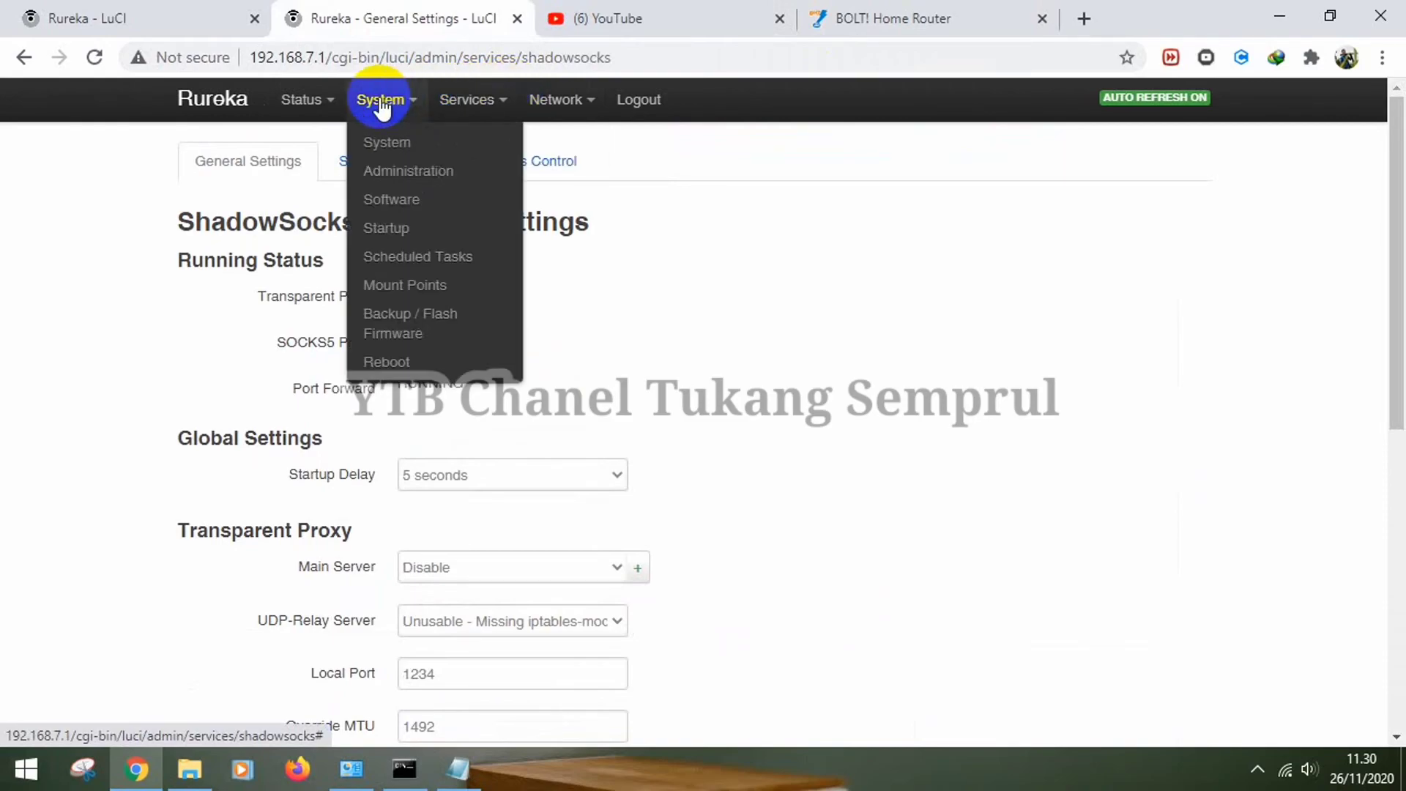
pyautogui.click(376, 232)
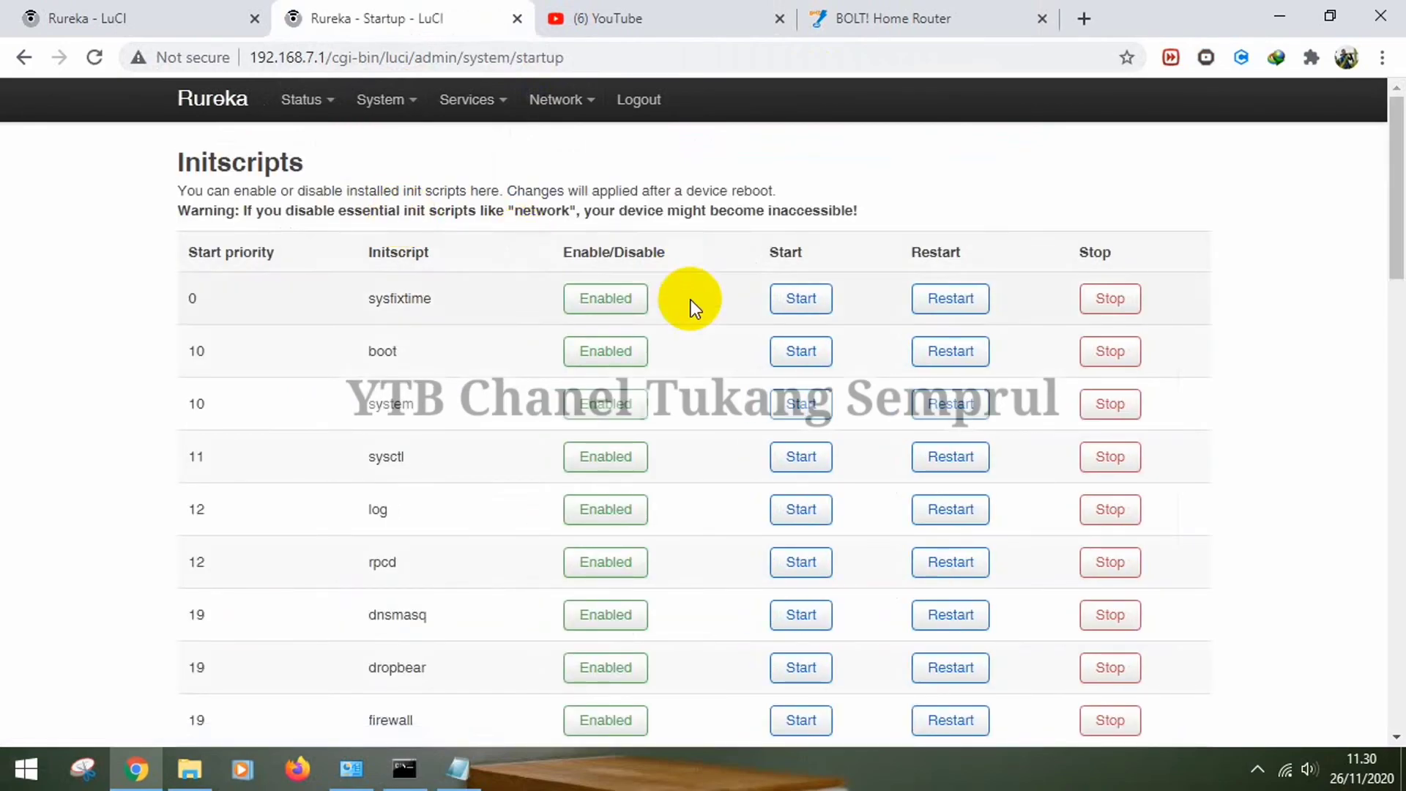
pyautogui.scroll(-5, 689, 322)
pyautogui.scroll(-2, 527, 412)
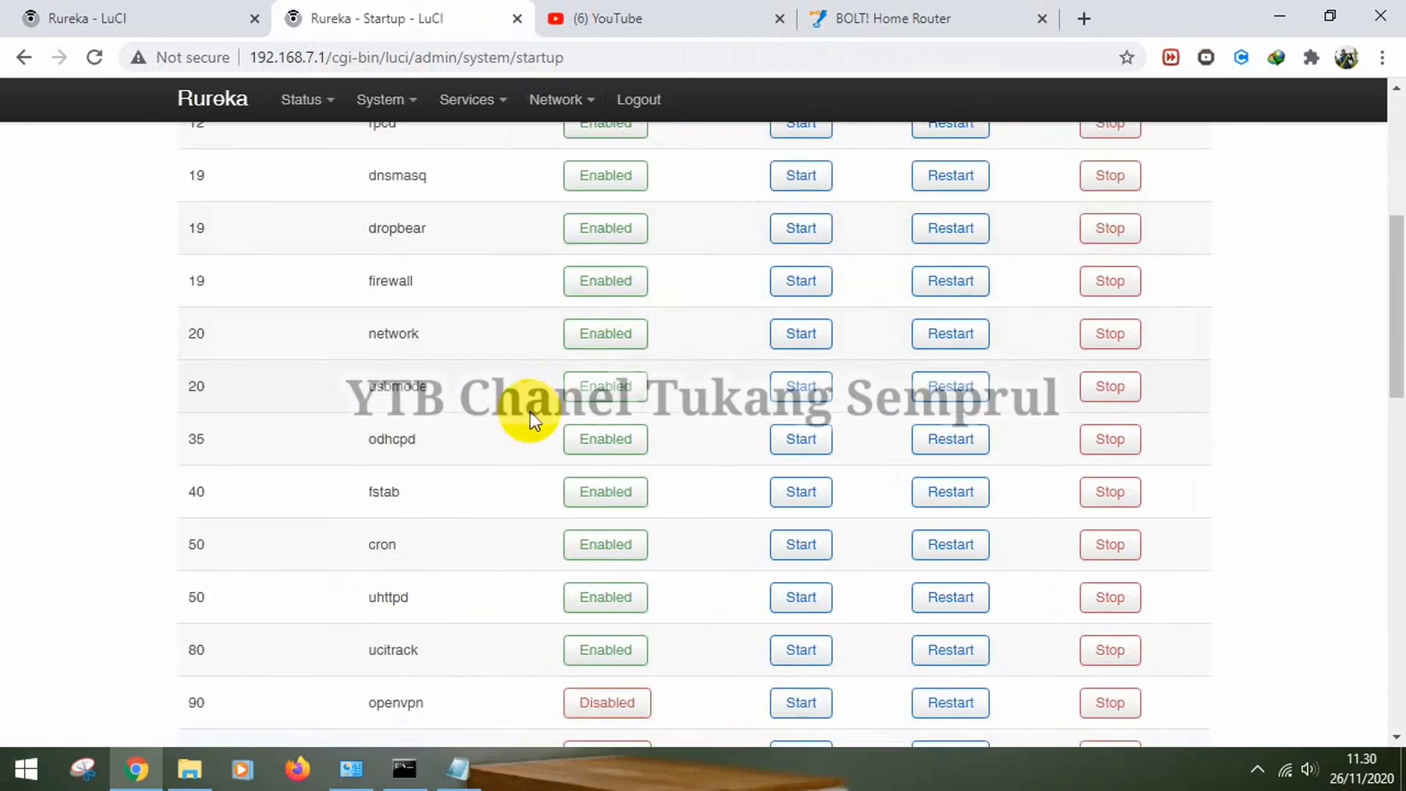
pyautogui.scroll(-3, 530, 412)
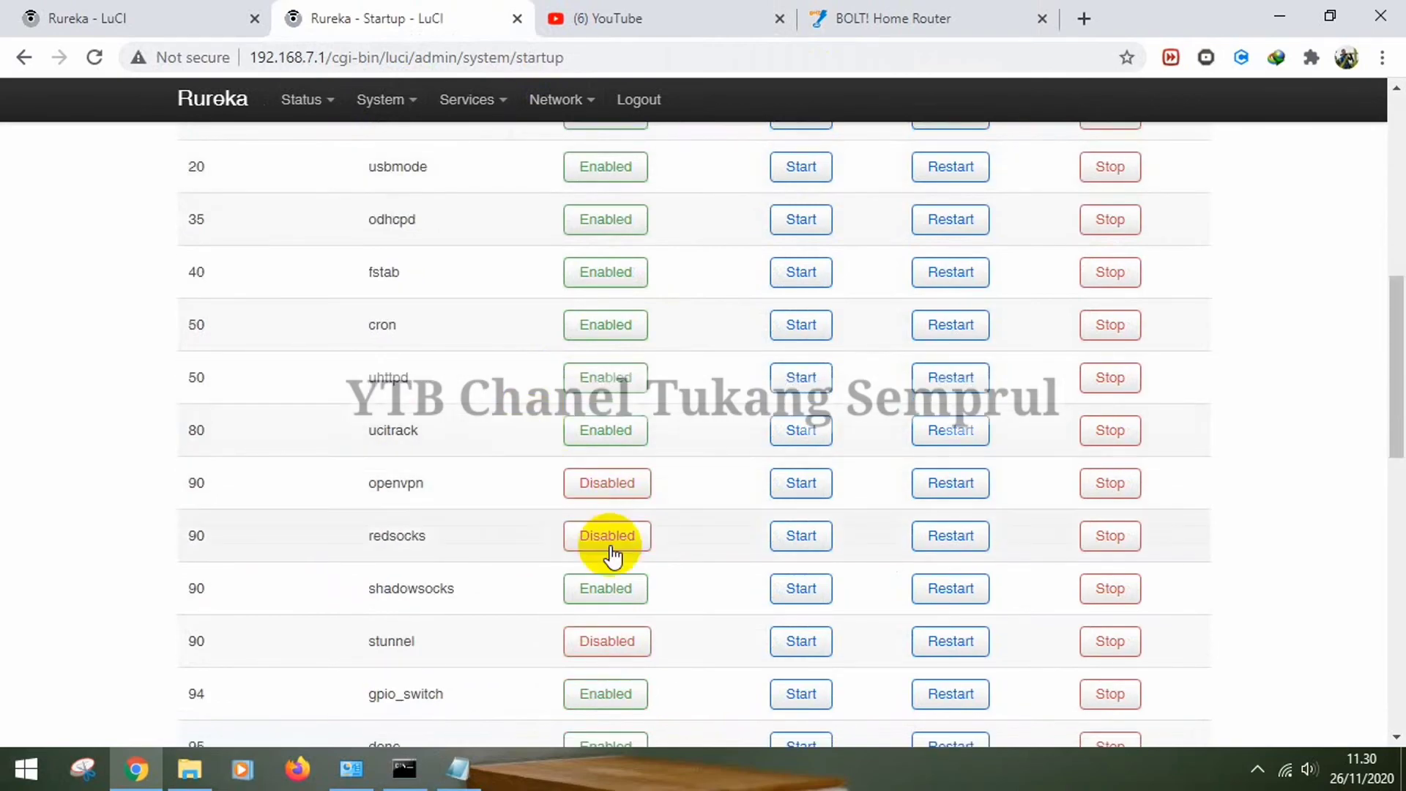
pyautogui.click(1096, 592)
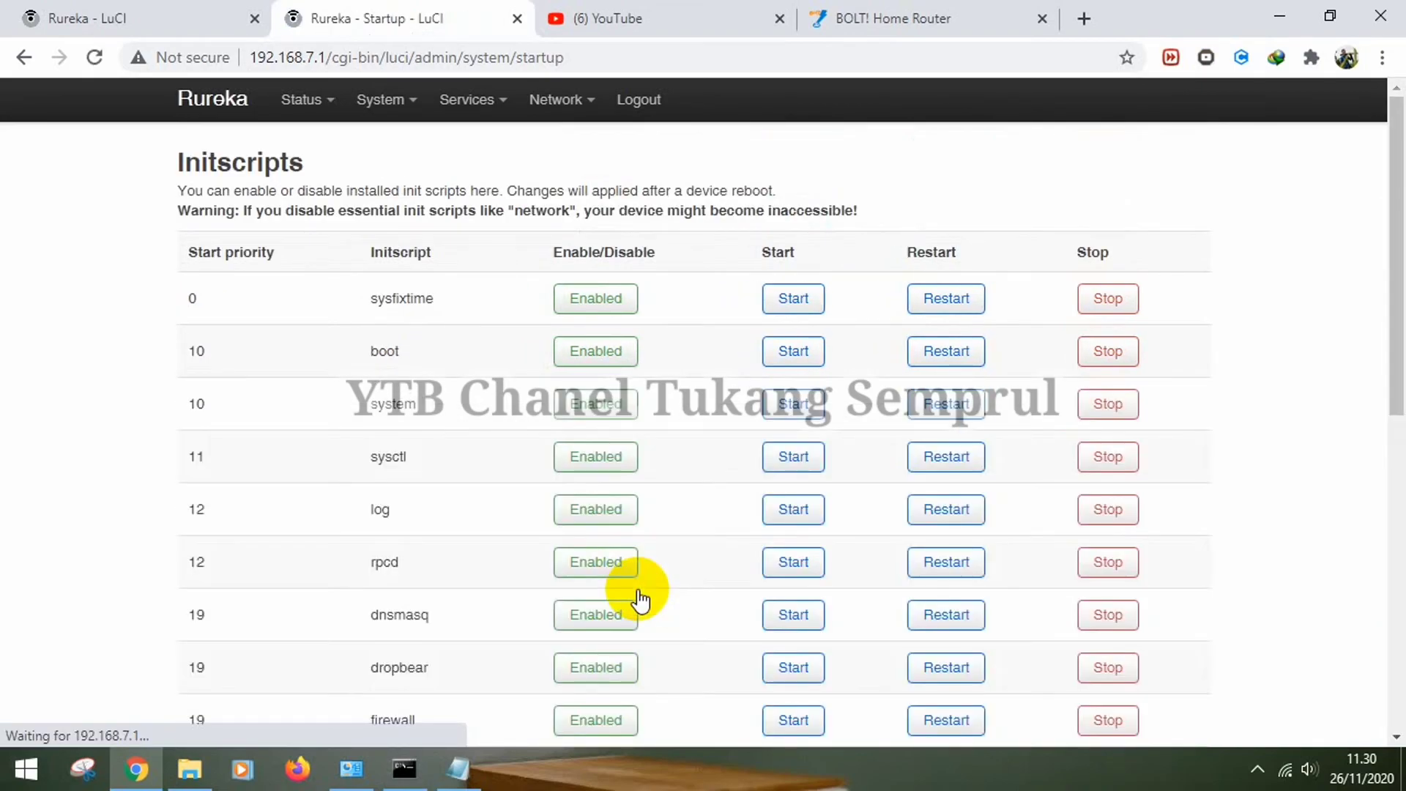
# Reload the stalled YouTube tab, then close it and load youtube.com in a fresh tab.
pyautogui.click(605, 19)
pyautogui.click(561, 59)
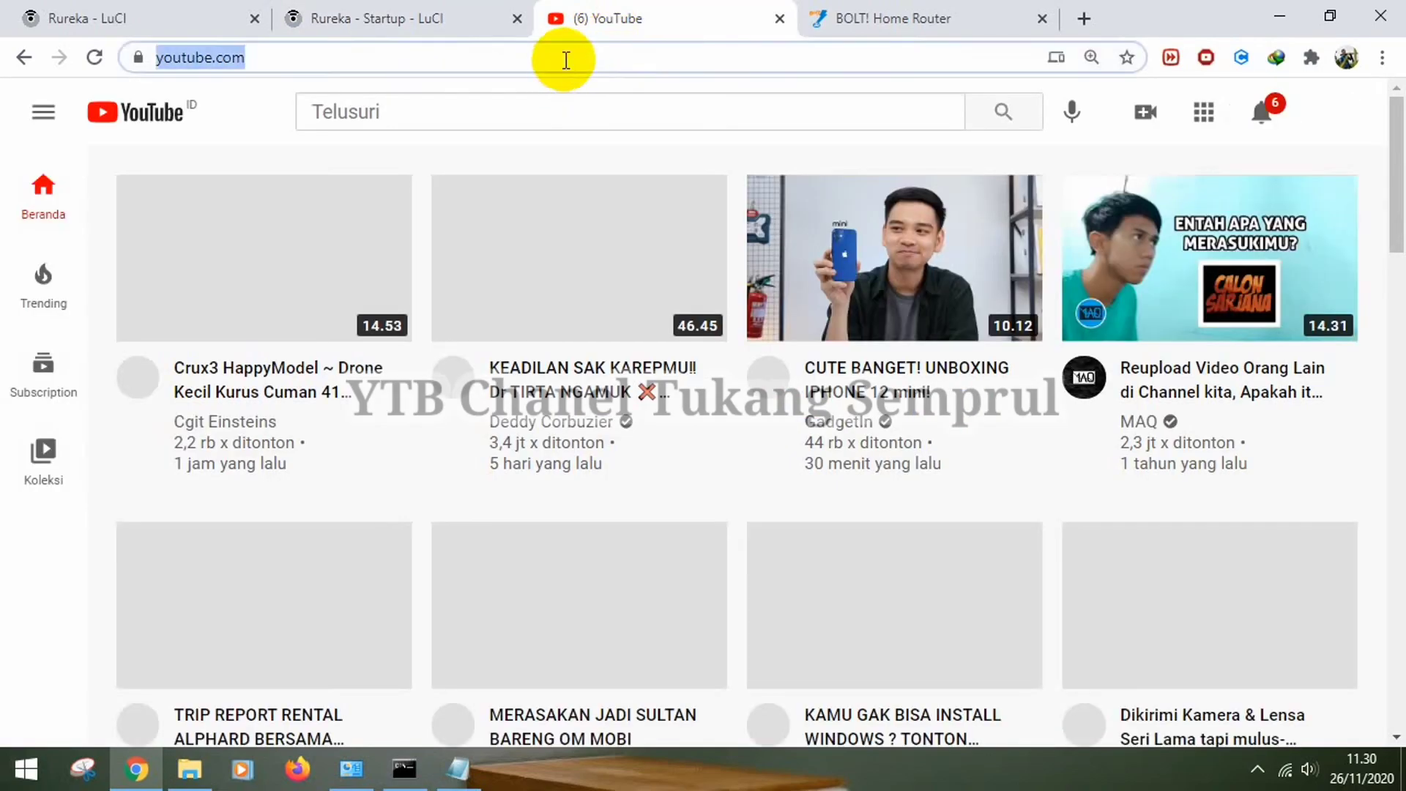
pyautogui.press('Return')
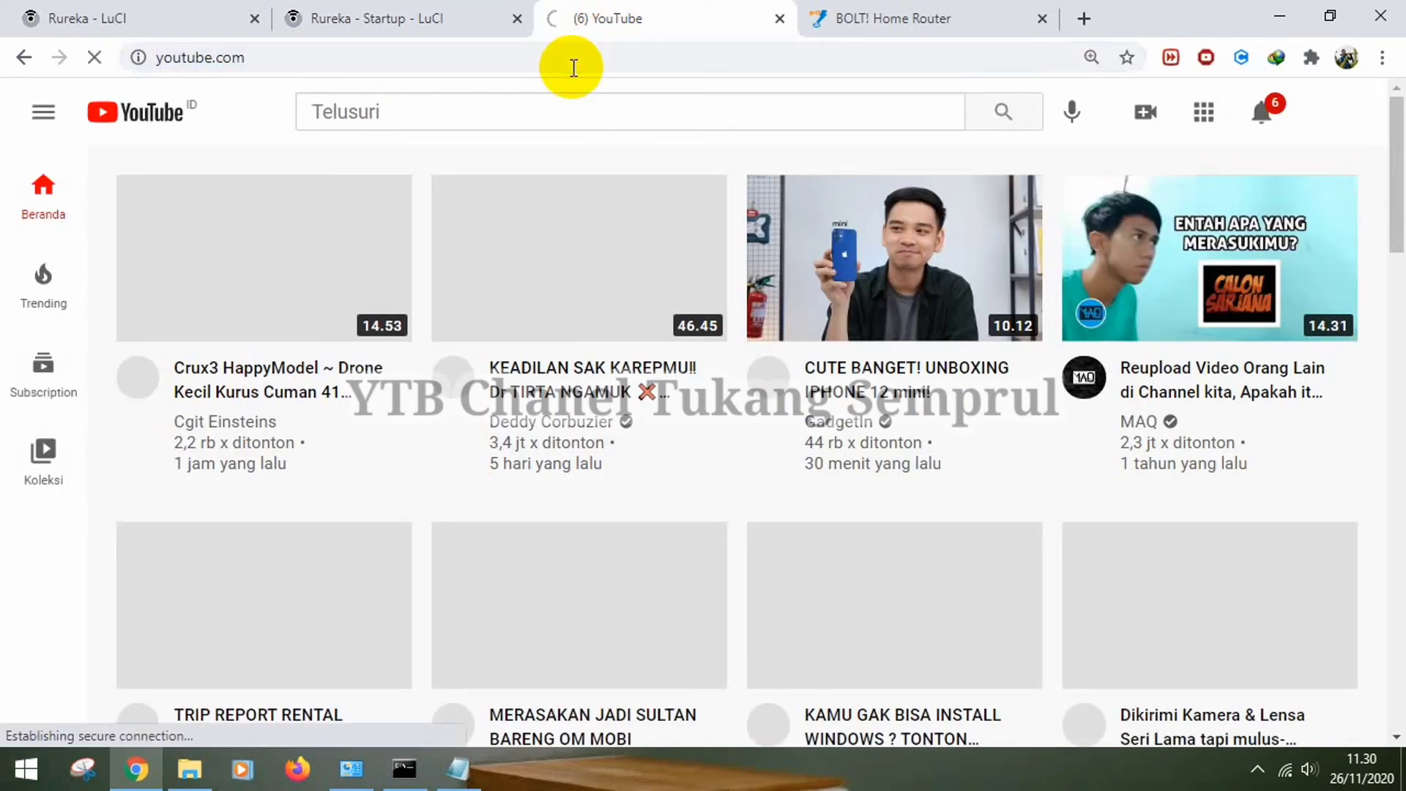
pyautogui.click(778, 19)
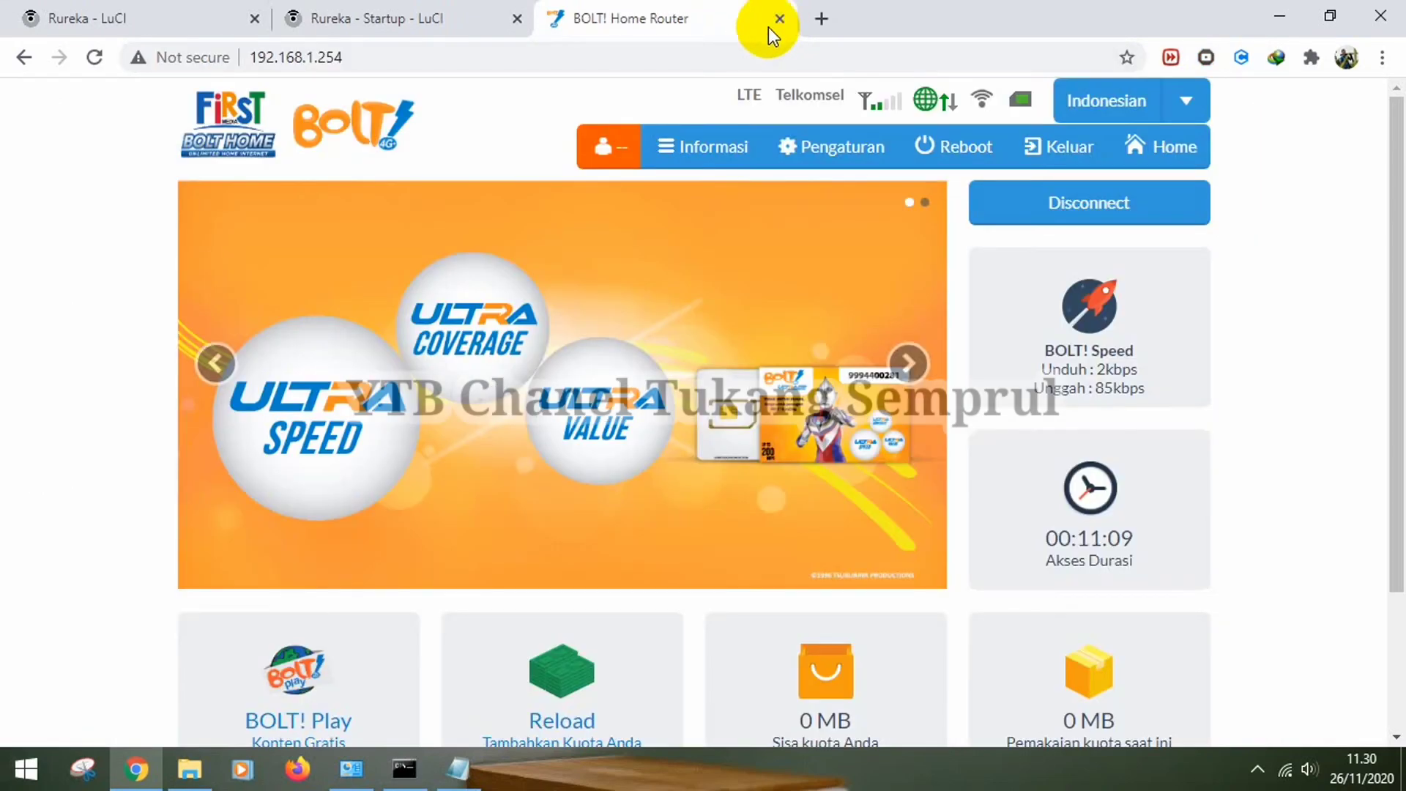
pyautogui.click(820, 20)
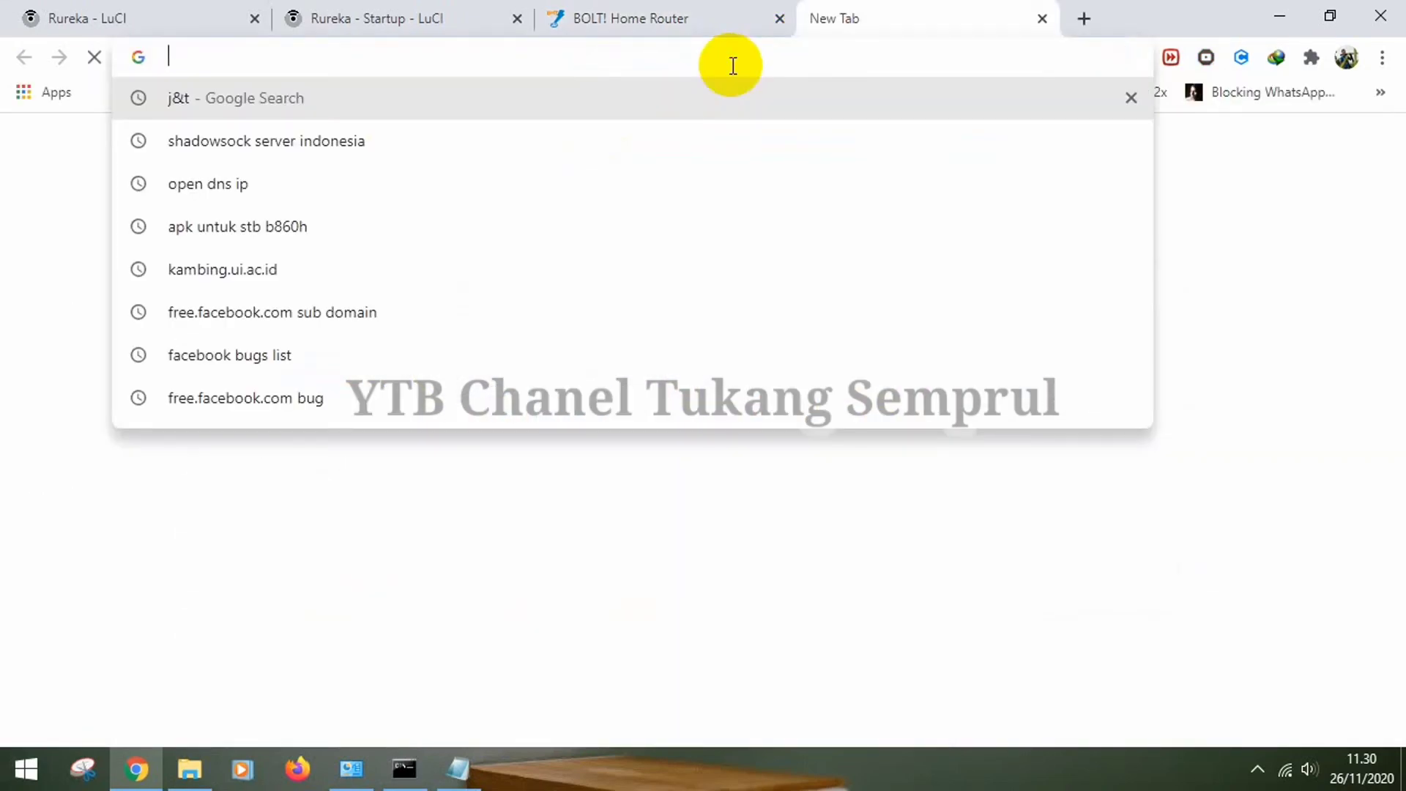
pyautogui.write('youtube.com')
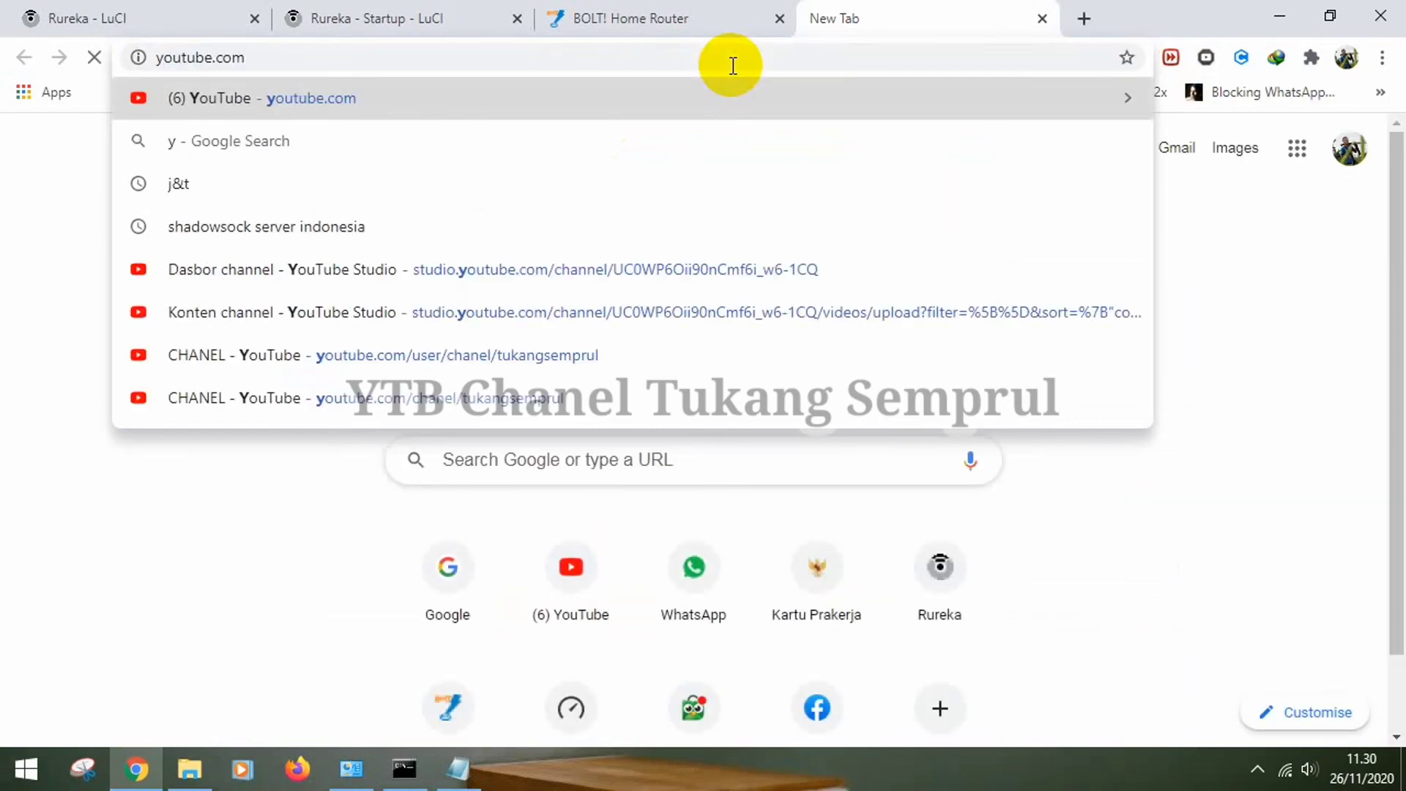
pyautogui.press('Return')
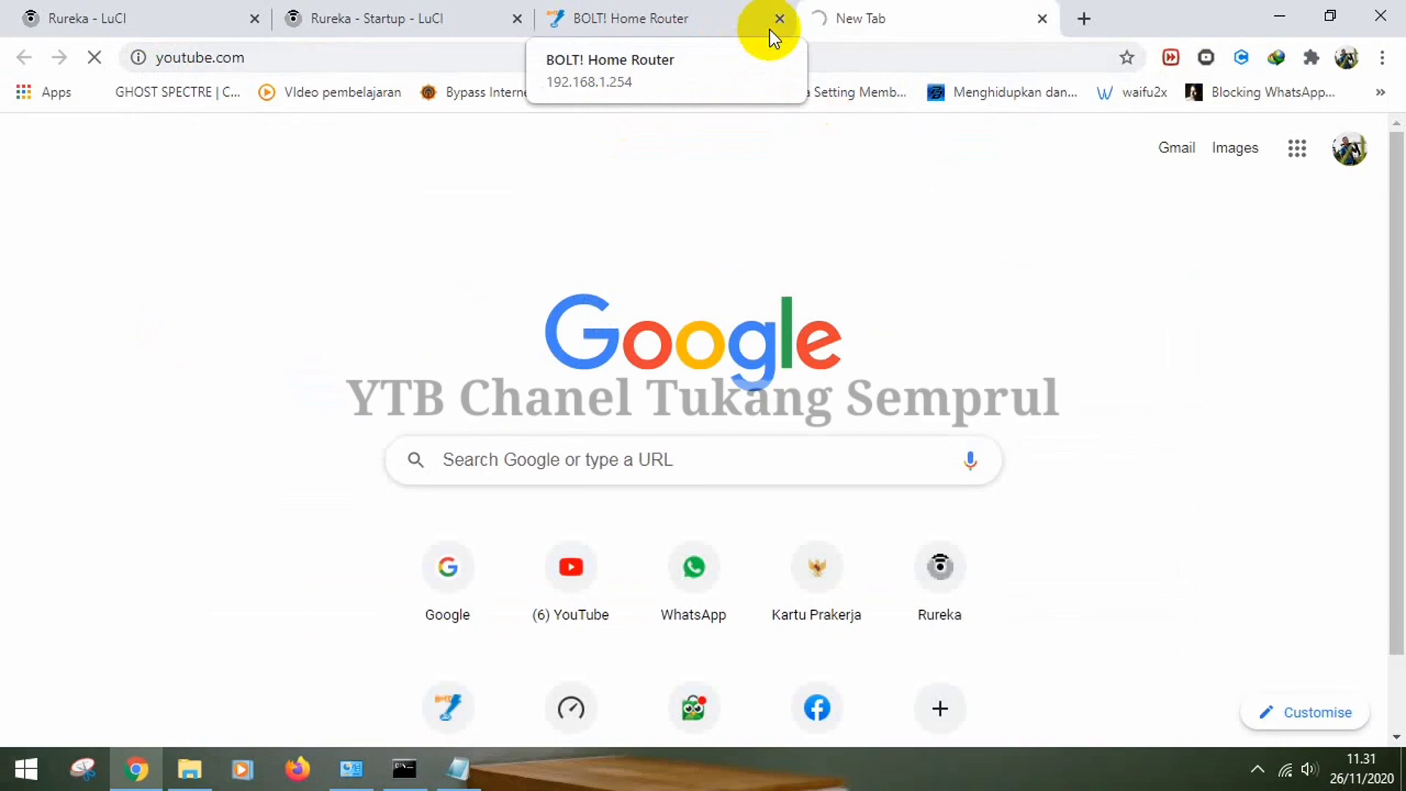
# Load instagram.com in another new tab and scroll through the feed's posts.
pyautogui.click(1084, 18)
pyautogui.click(943, 56)
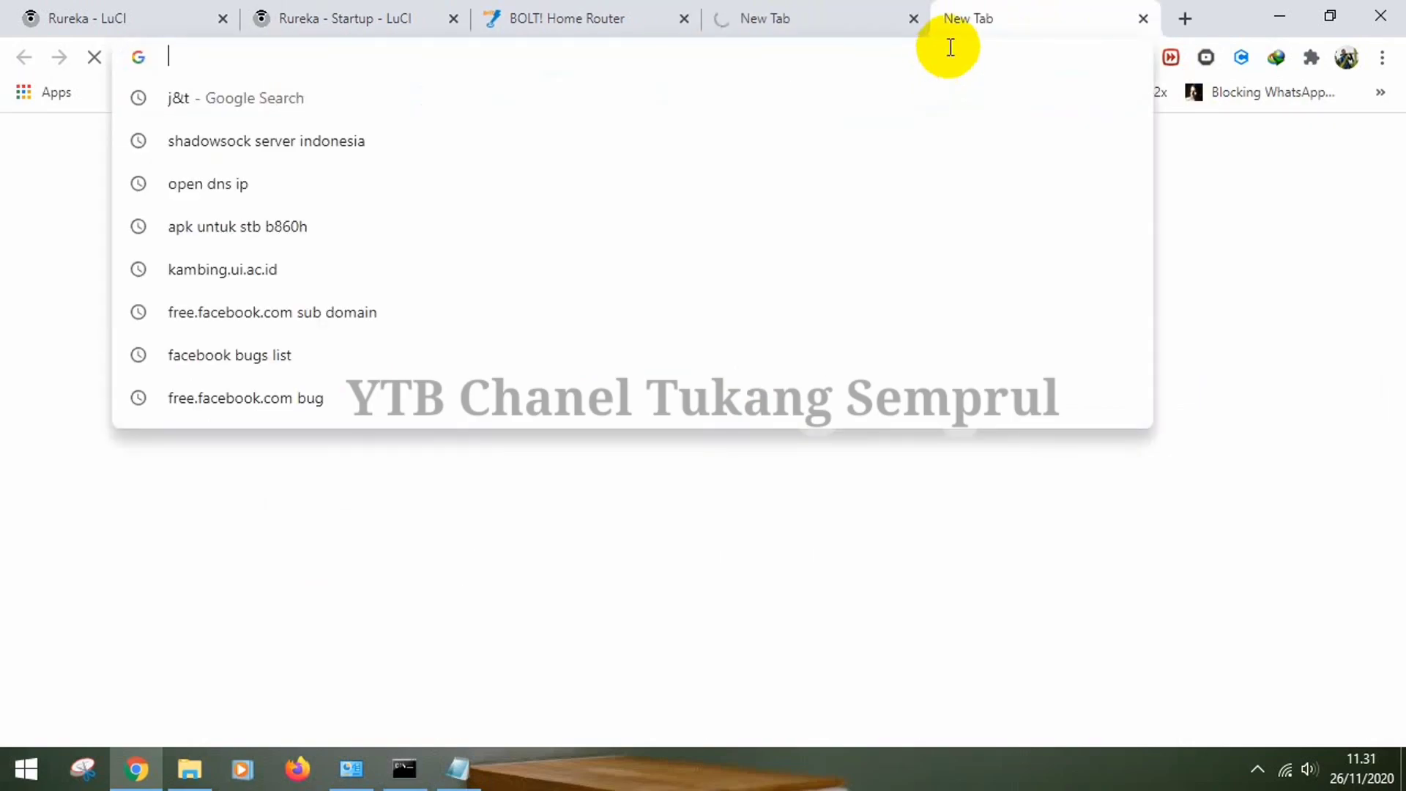
pyautogui.write('instagram.com')
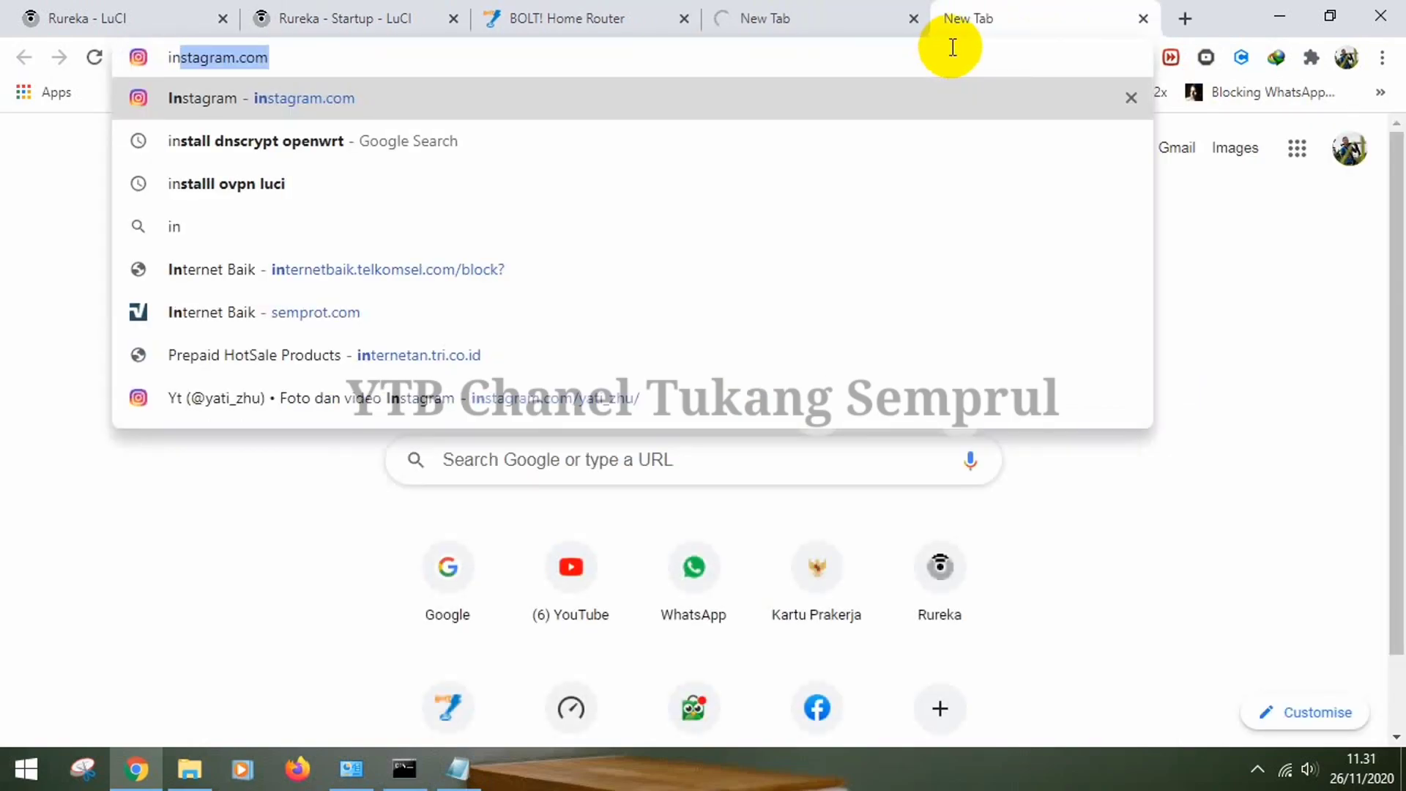
pyautogui.press('Return')
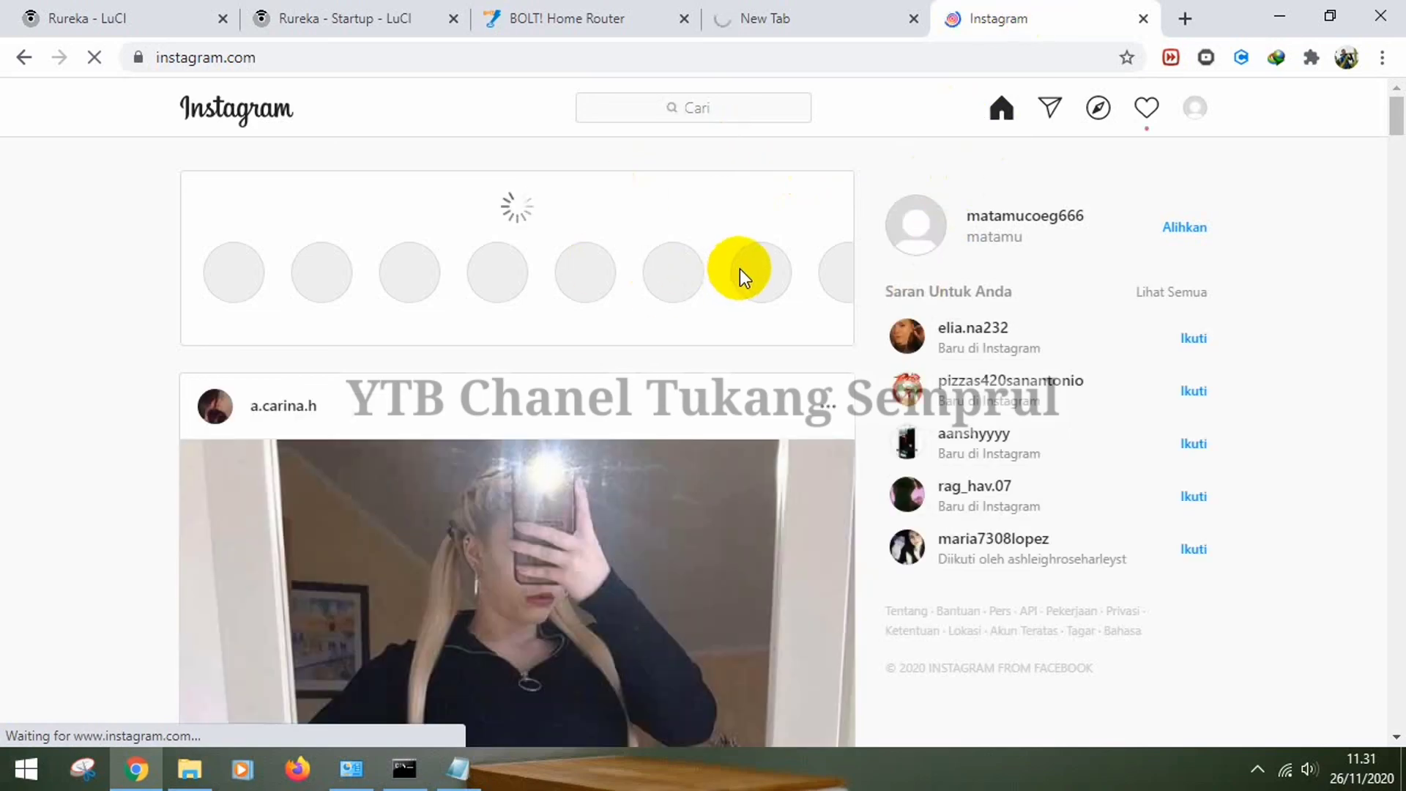
pyautogui.scroll(-14, 740, 269)
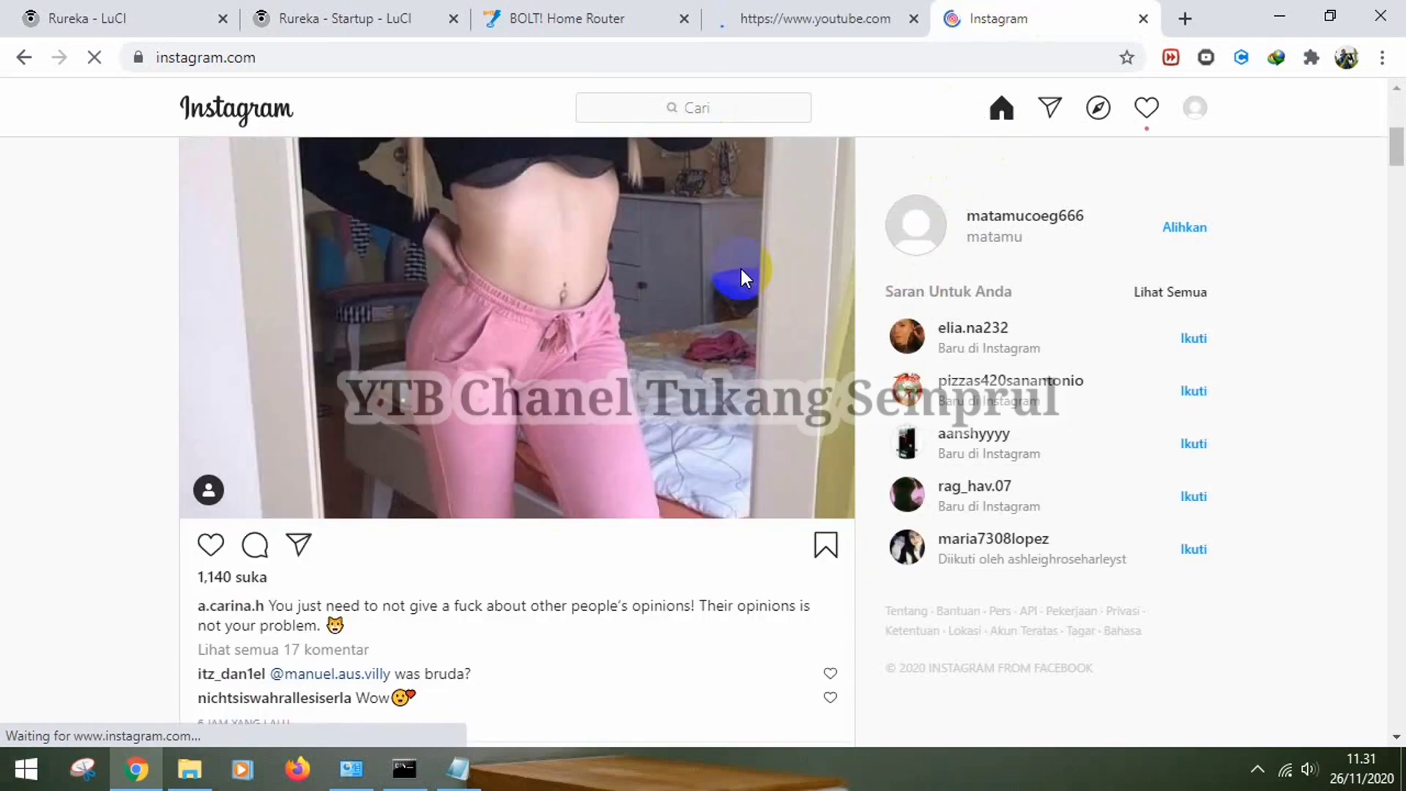
pyautogui.scroll(-10, 741, 269)
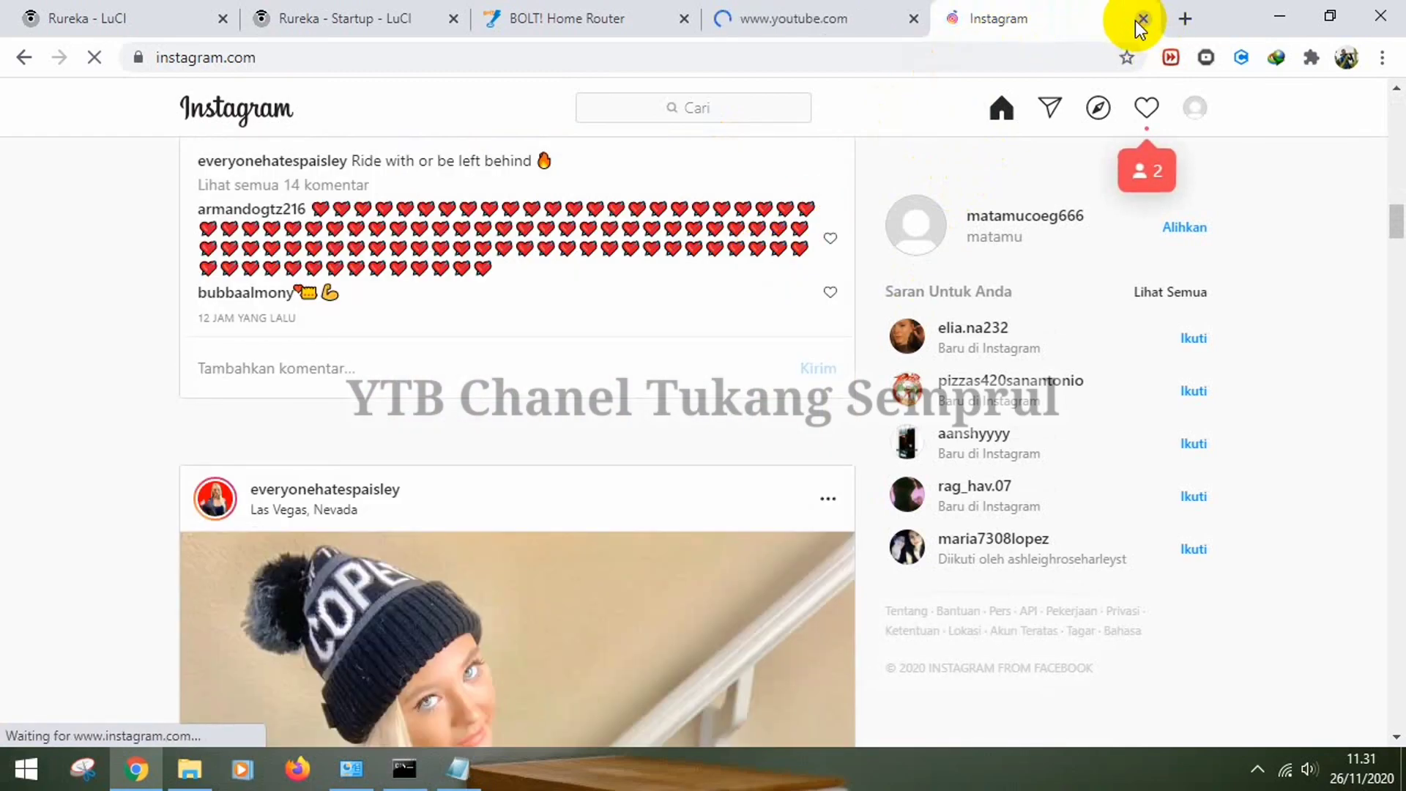
# Close Instagram and retry youtube.com, which fails with ERR_TIMED_OUT.
pyautogui.click(1141, 20)
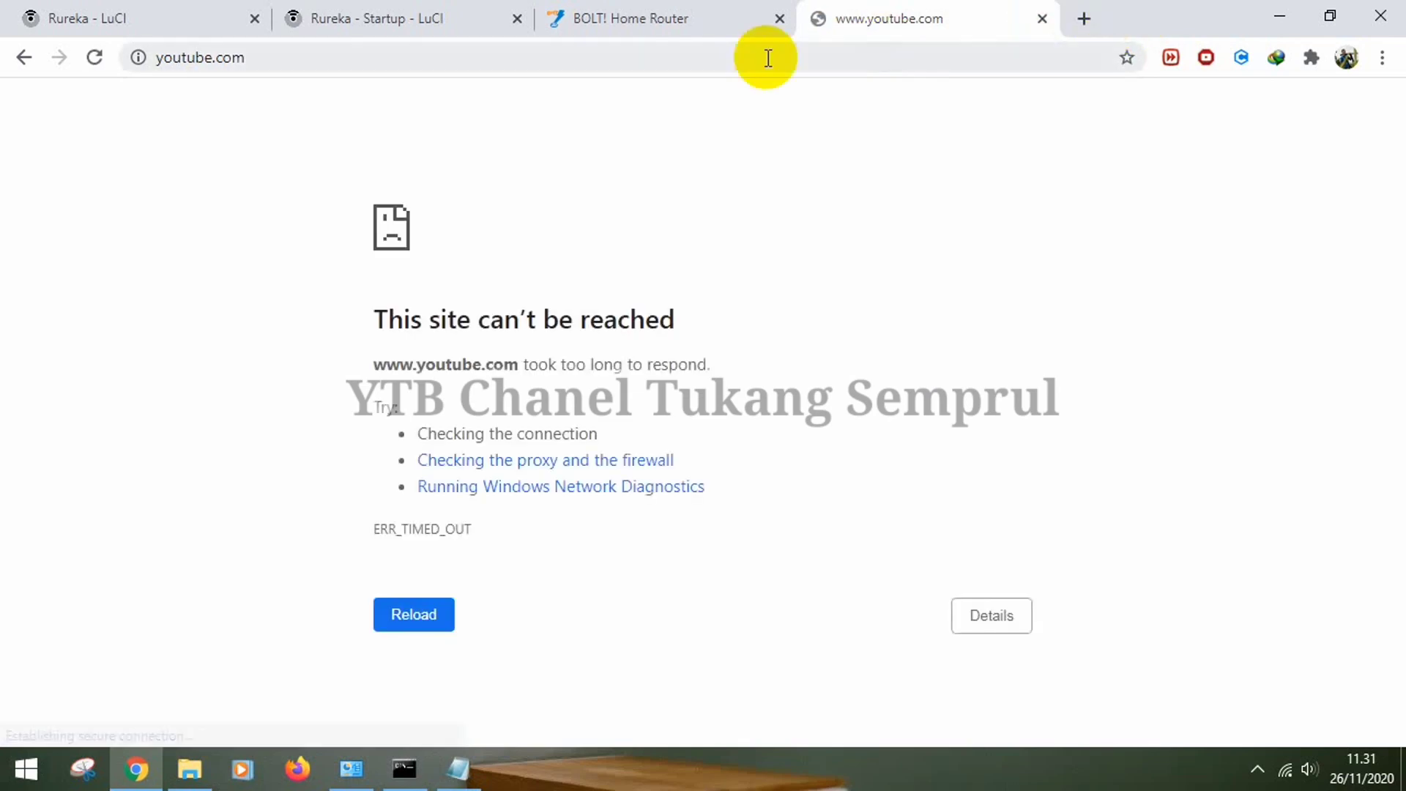
pyautogui.click(743, 64)
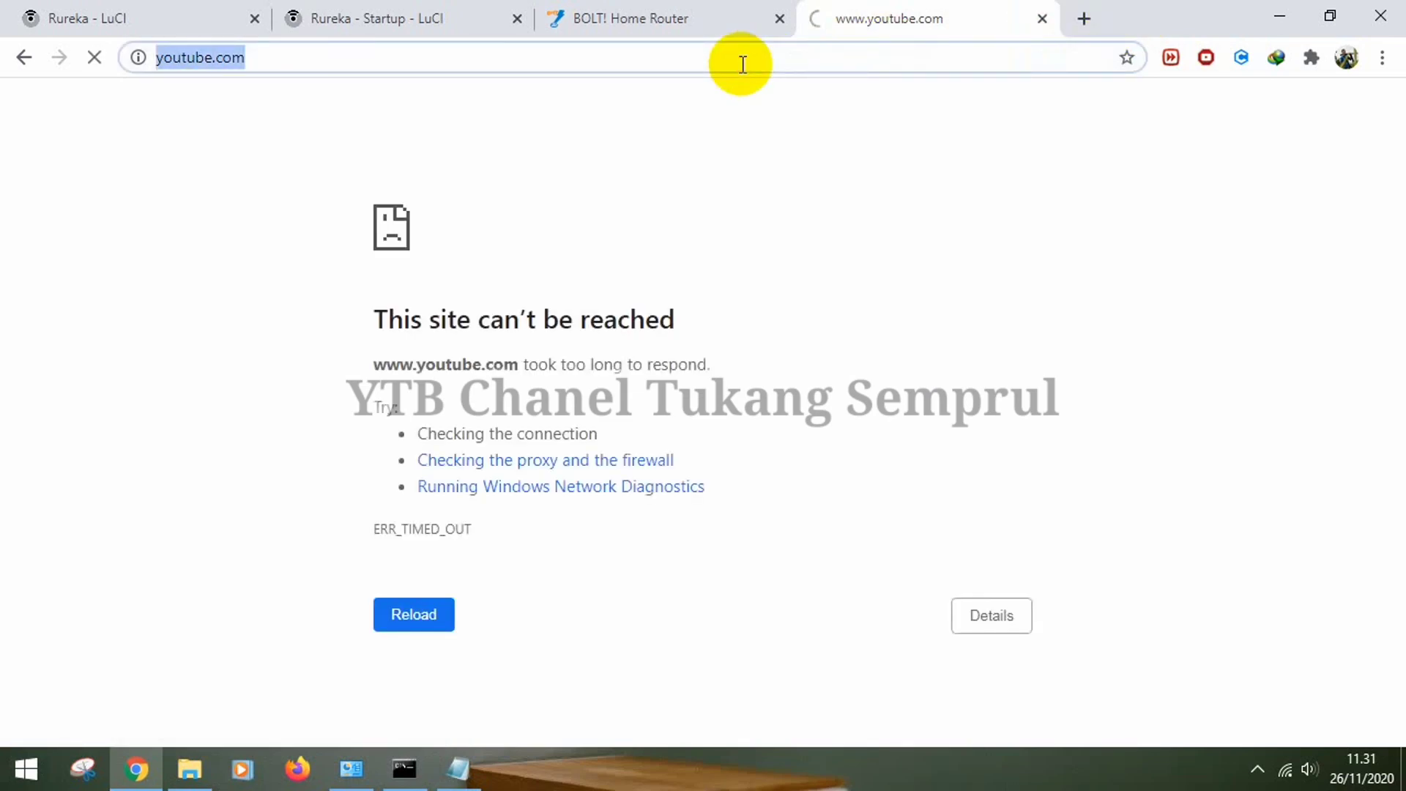